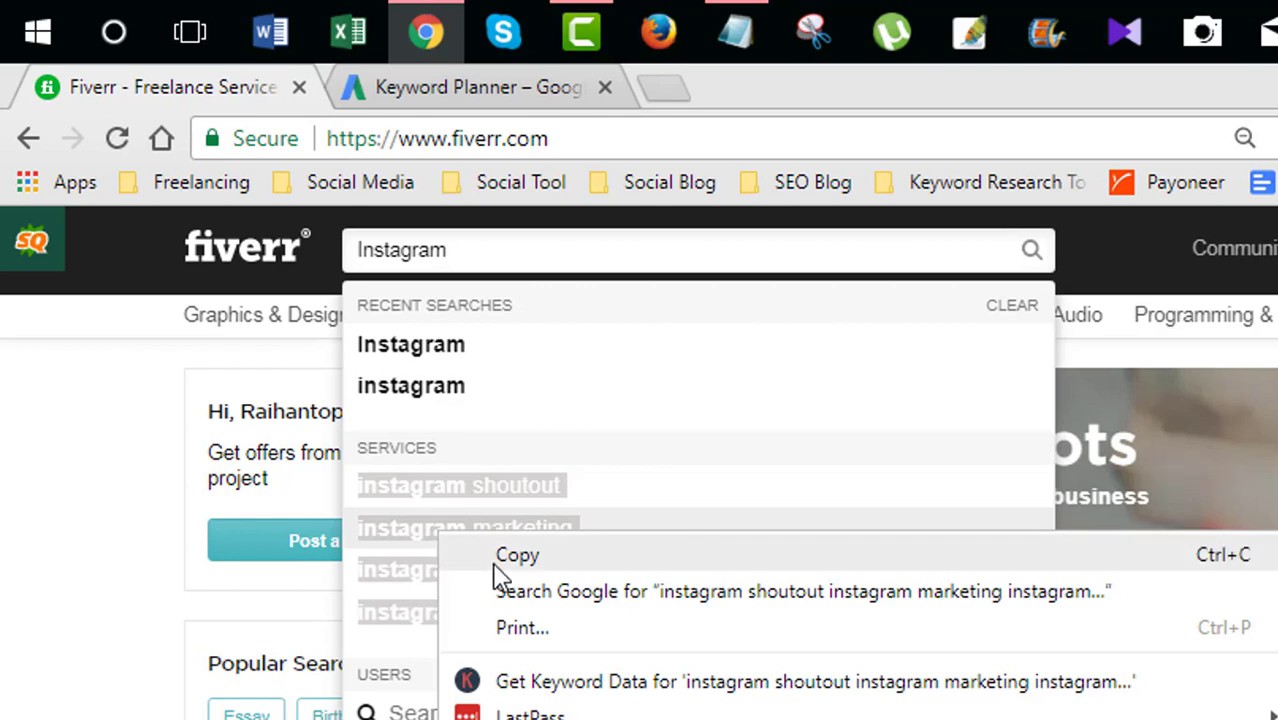
- Copy the four suggested Instagram services from Fiverr's search suggestions and paste them into the New Text Document file in Notepad
{"action": "left_click", "coordinate": [505, 558]}
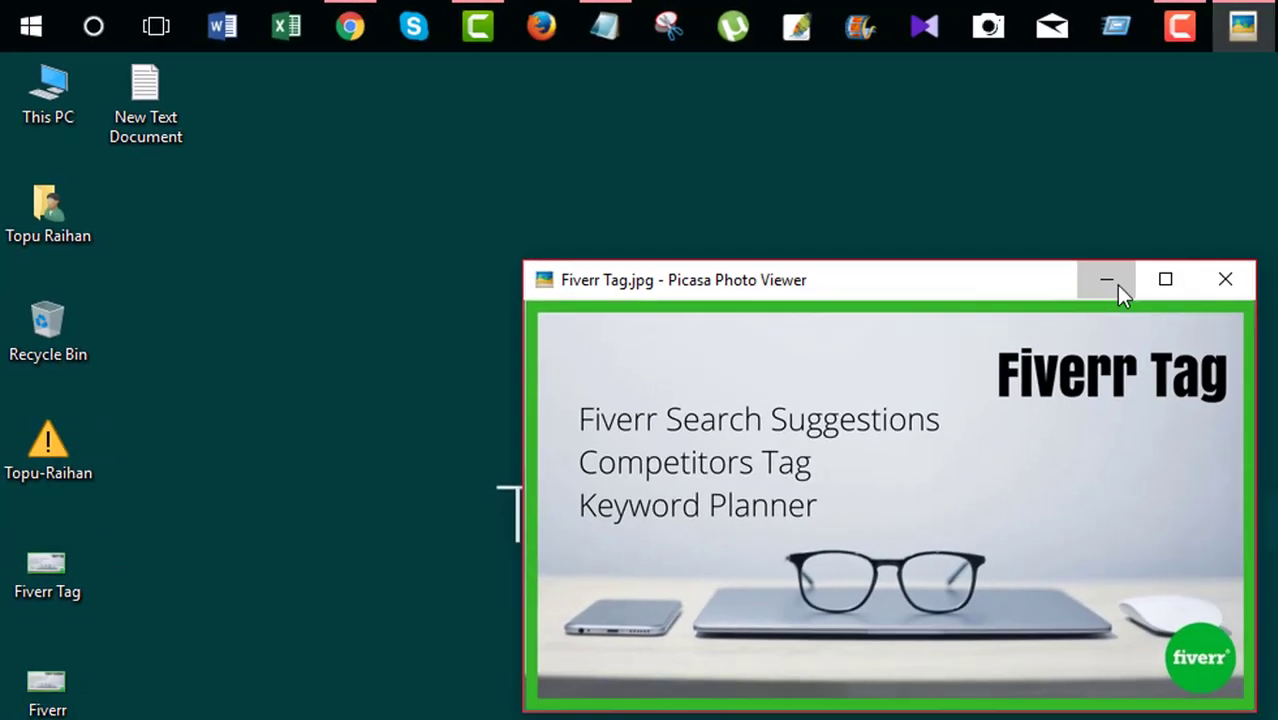
{"action": "left_click", "coordinate": [1113, 280]}
{"action": "double_click", "coordinate": [104, 68]}
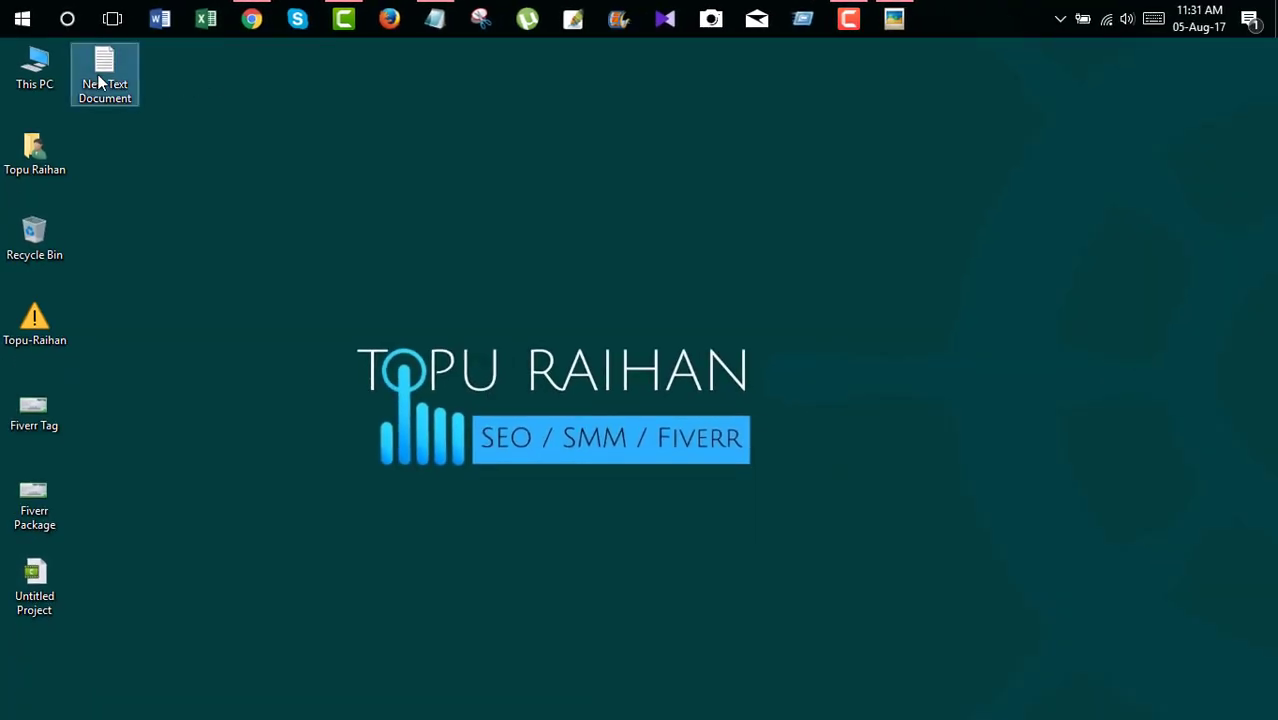
{"action": "type", "text": "instagram shoutout instagram marketing instagram promotion instagram likes"}
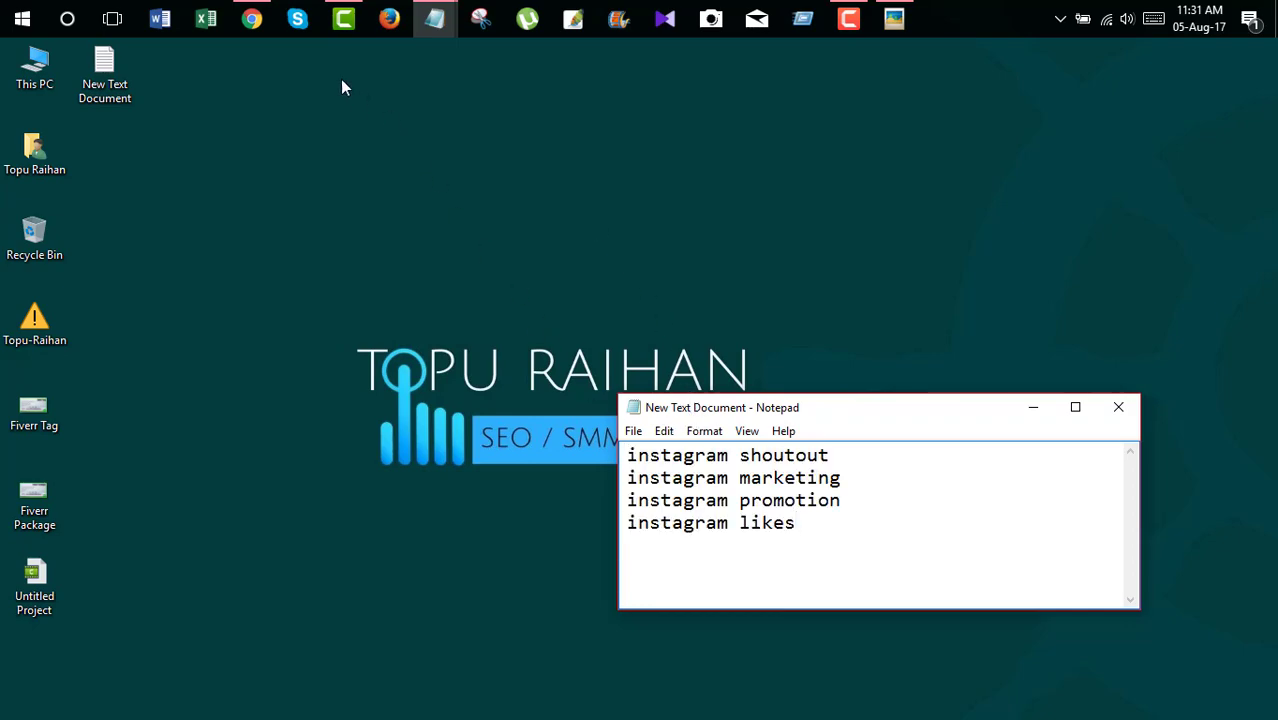
- Switch back to Chrome, search Fiverr for Instagram and copy all the related search terms, from instagram shoutout to instagram account
{"action": "left_click", "coordinate": [252, 20]}
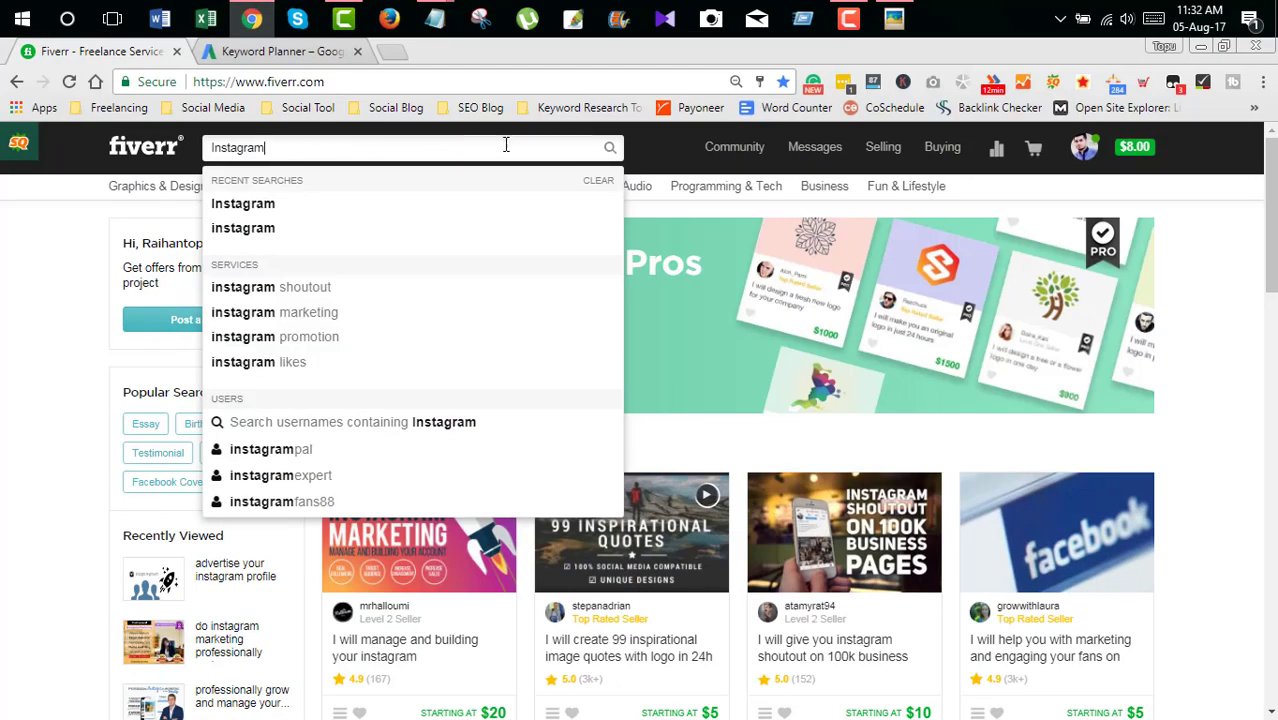
{"action": "left_click", "coordinate": [609, 147]}
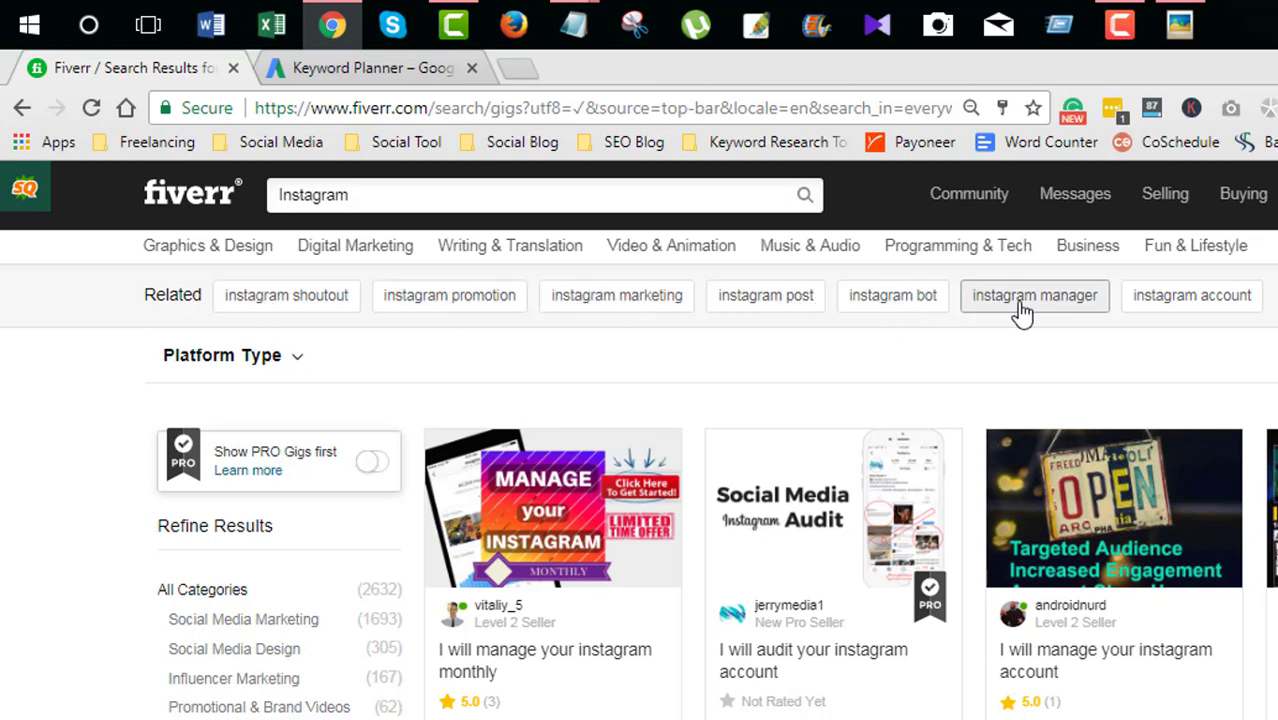
{"action": "left_click_drag", "start_coordinate": [1255, 296], "coordinate": [214, 300]}
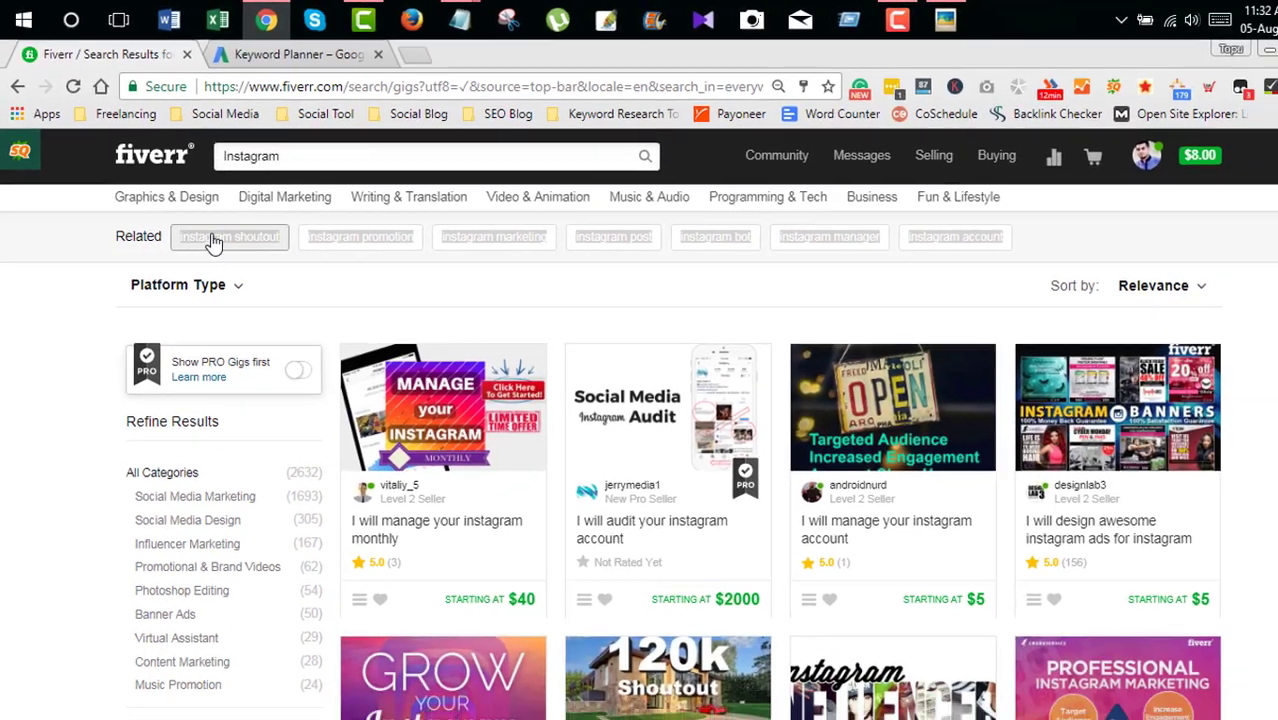
{"action": "right_click", "coordinate": [281, 297]}
{"action": "left_click", "coordinate": [333, 474]}
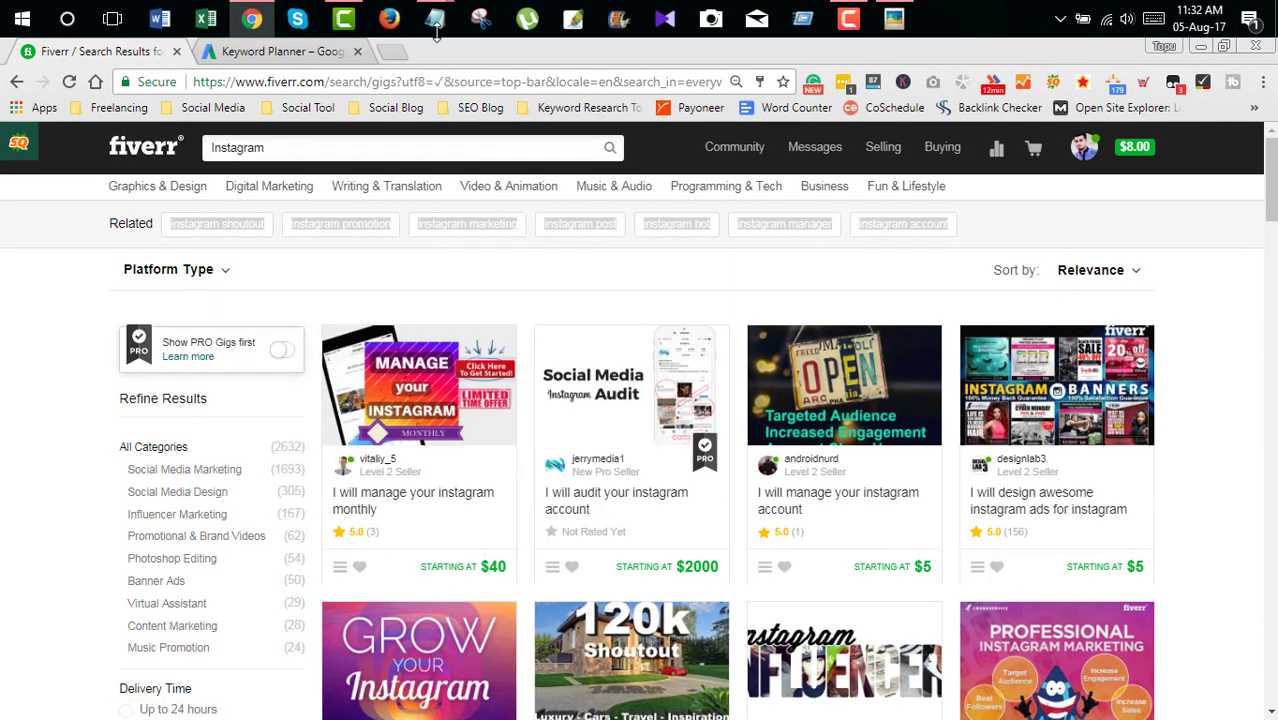
- Switch to Notepad and paste the copied related search terms beneath the existing list
{"action": "mouse_move", "coordinate": [434, 18]}
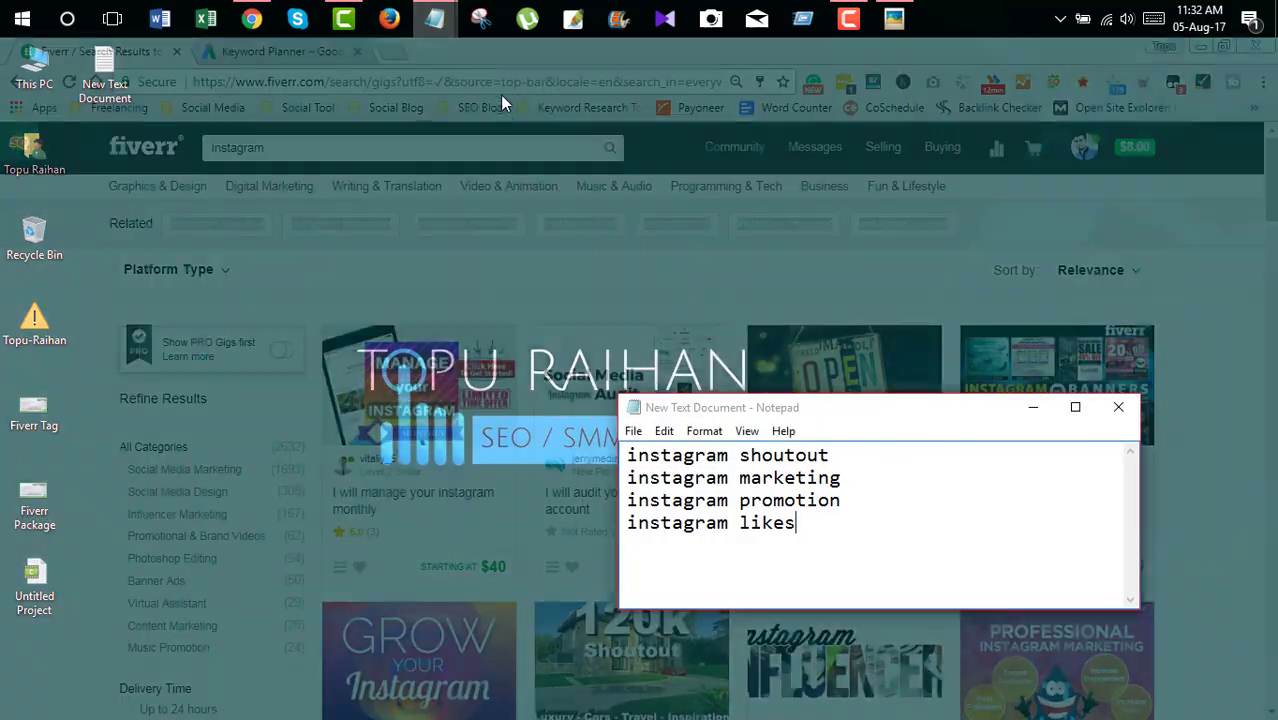
{"action": "left_click", "coordinate": [502, 103]}
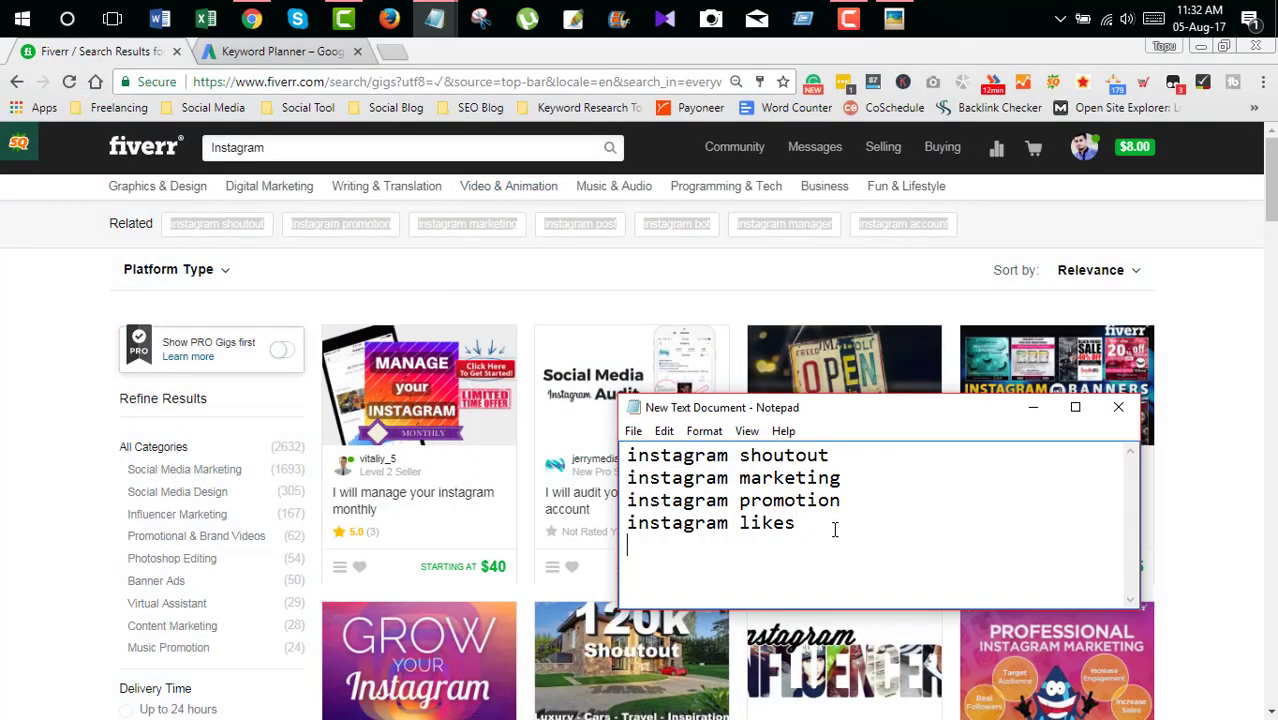
{"action": "key", "text": "ctrl+v"}
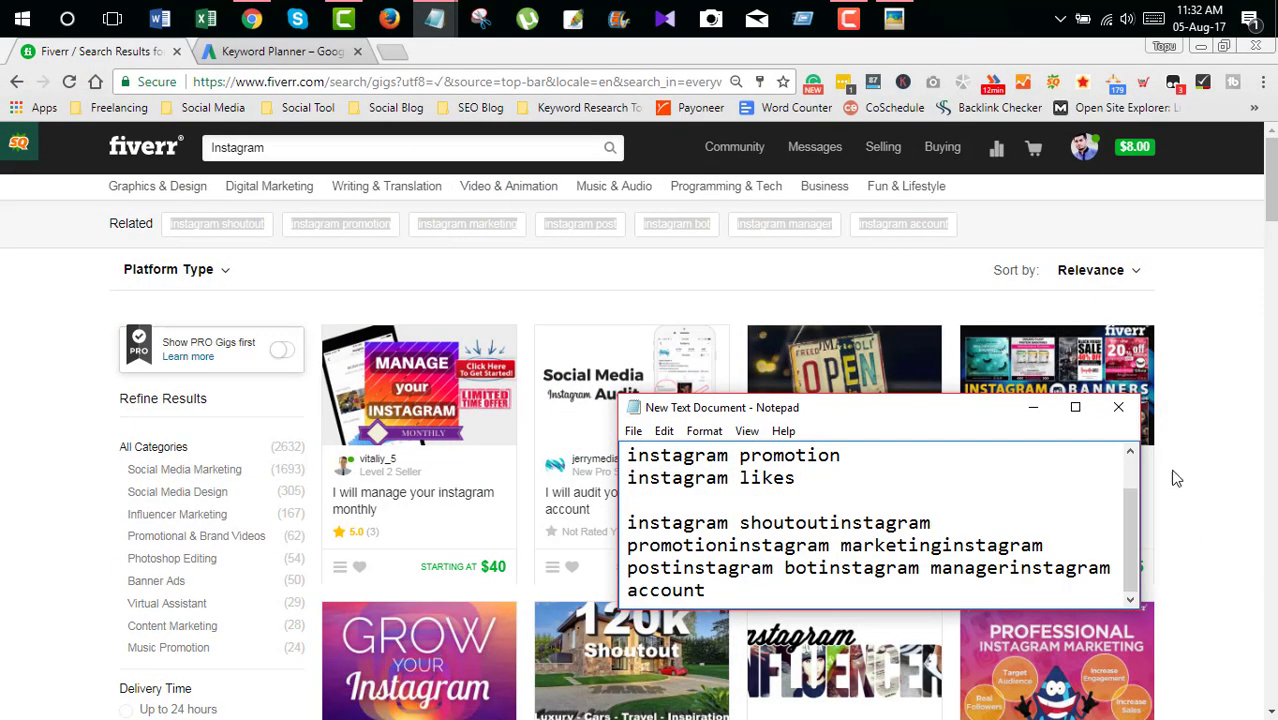
- Maximize the Notepad window and split the pasted related terms so that each Instagram phrase stands on its own line
{"action": "left_click", "coordinate": [1075, 407]}
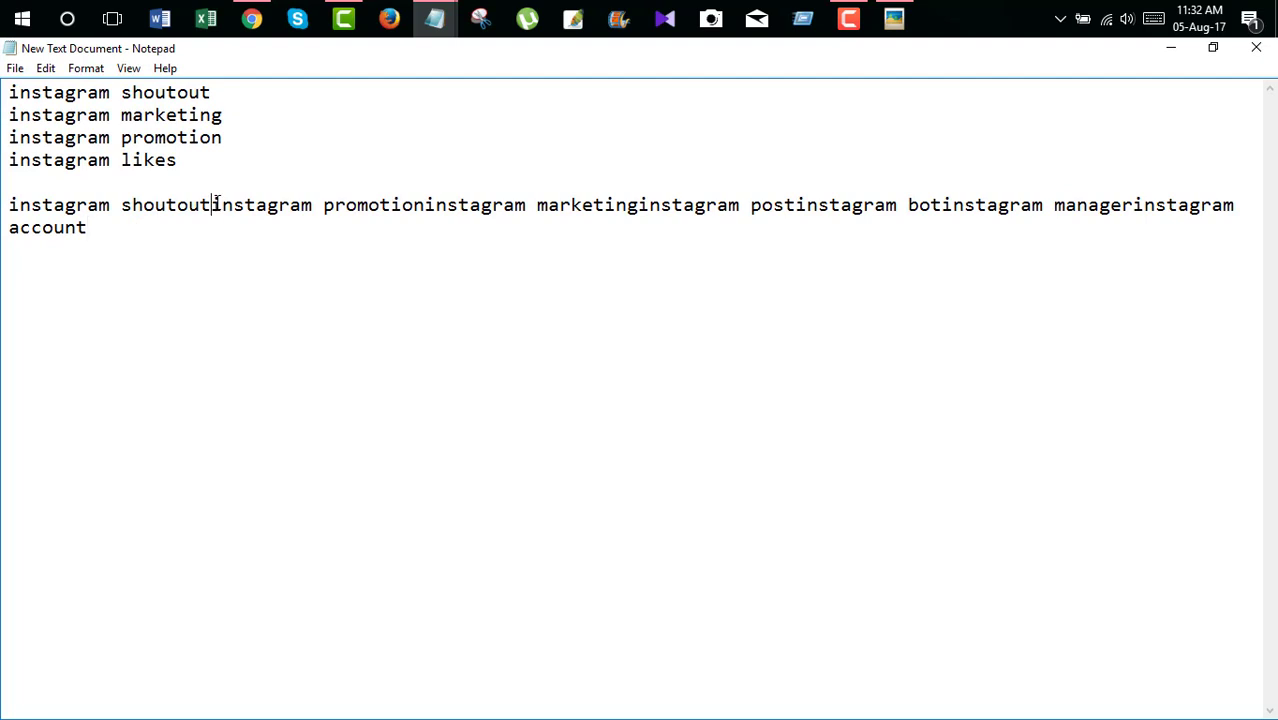
{"action": "key", "text": "Return"}
{"action": "left_click", "coordinate": [223, 227]}
{"action": "key", "text": "Return"}
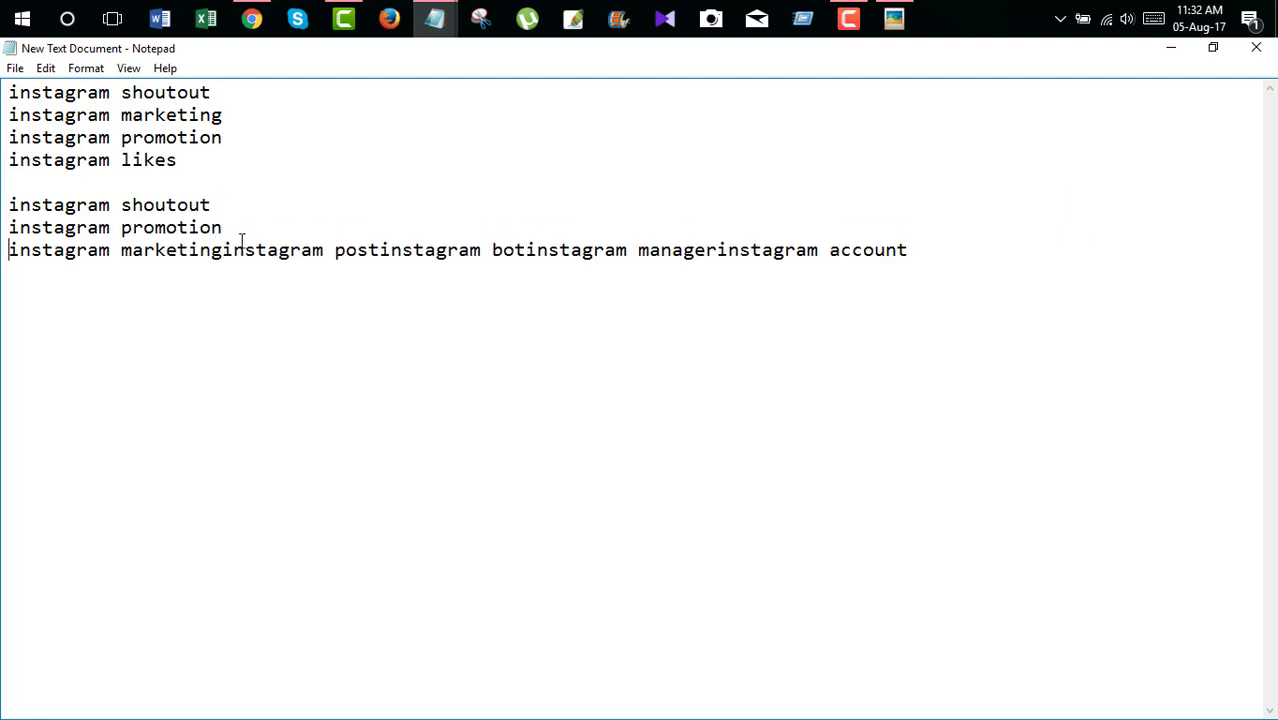
{"action": "left_click", "coordinate": [223, 250]}
{"action": "key", "text": "Return"}
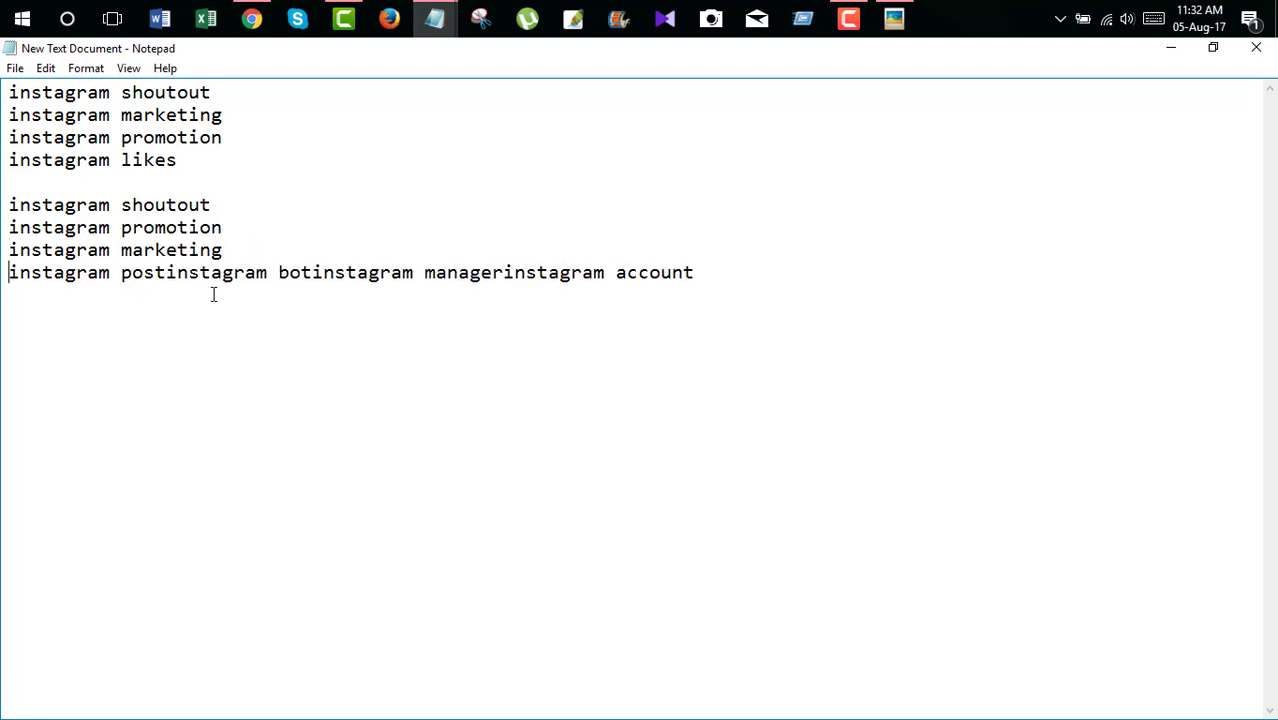
{"action": "left_click", "coordinate": [168, 277]}
{"action": "key", "text": "Return"}
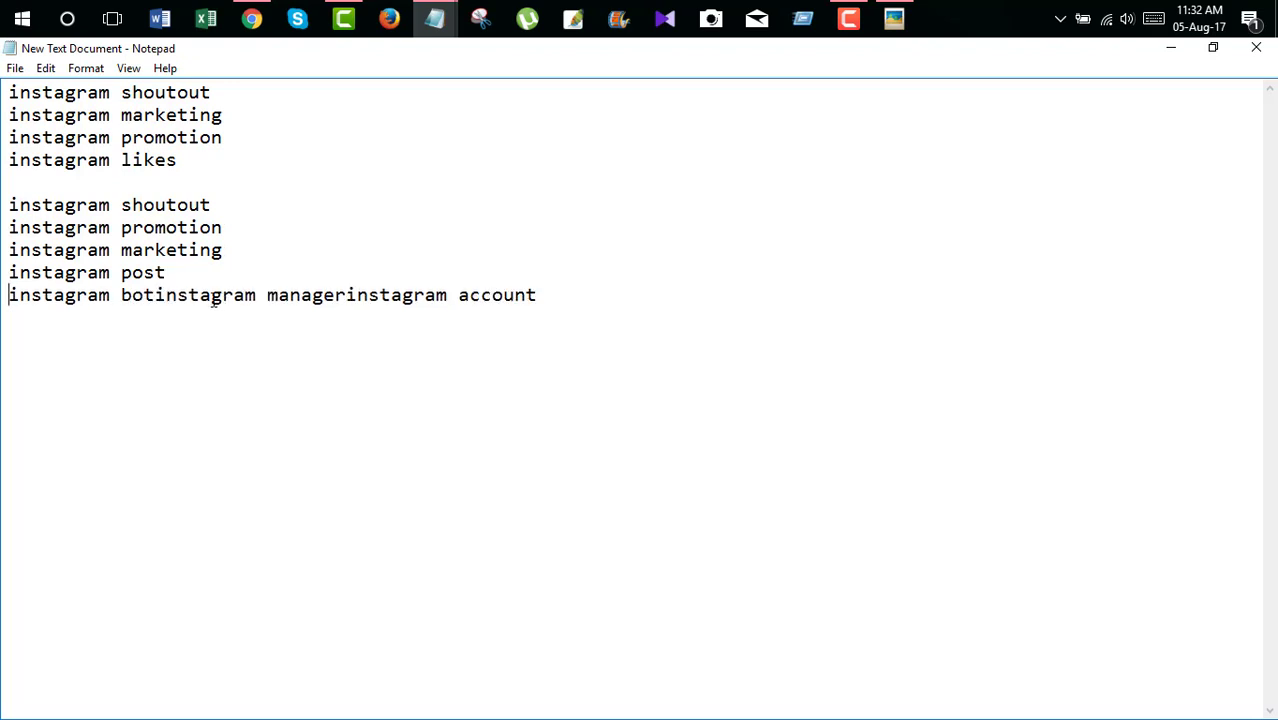
{"action": "left_click", "coordinate": [155, 295]}
{"action": "key", "text": "Return"}
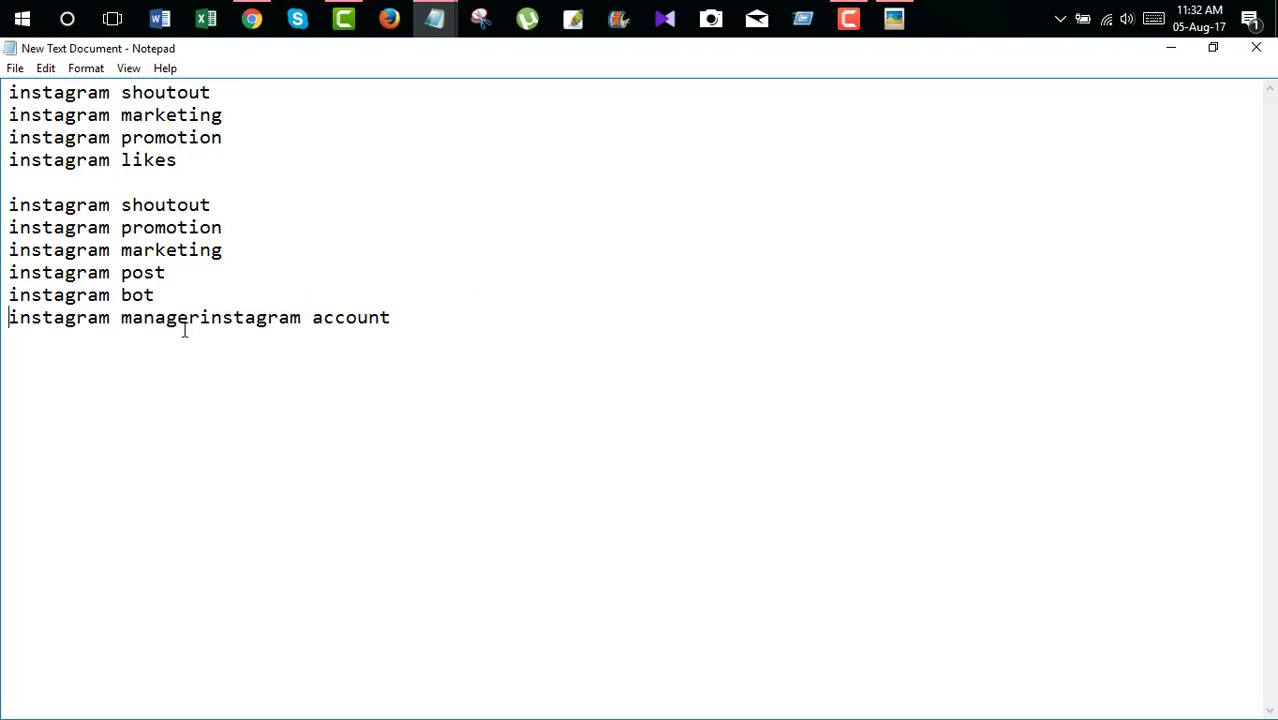
{"action": "key", "text": "Return"}
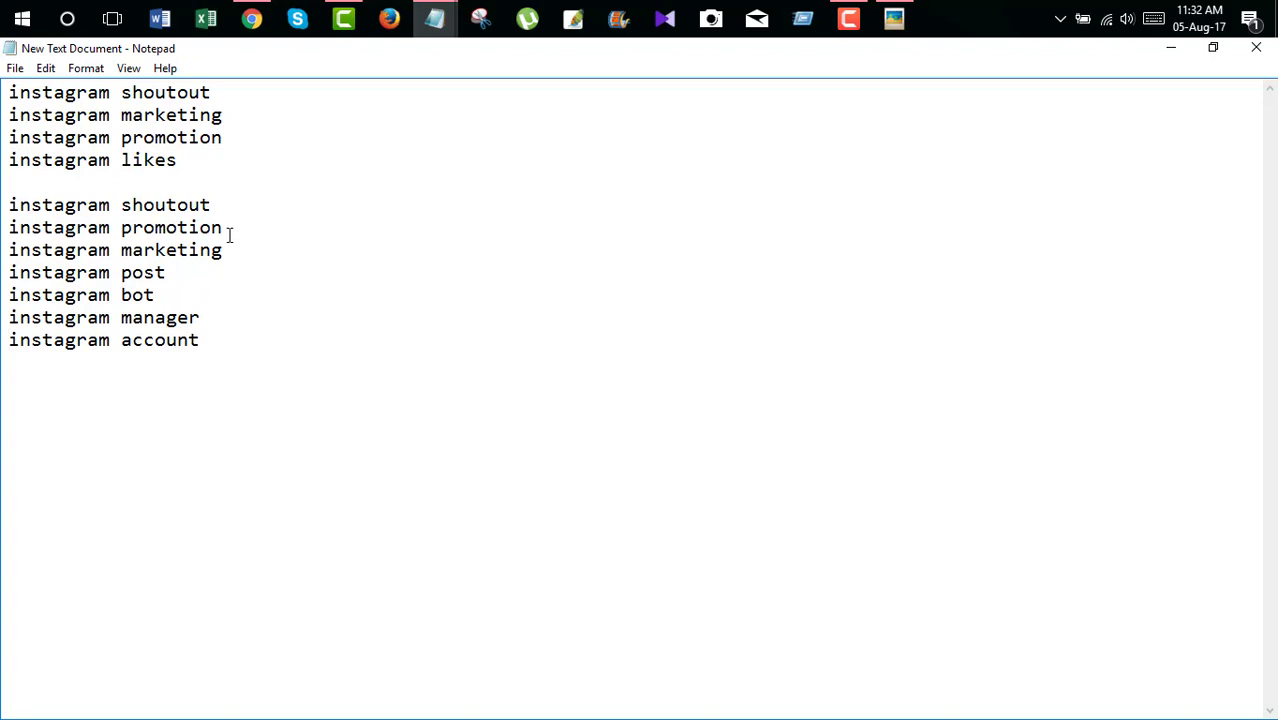
- Delete the duplicate shoutout, promotion and marketing phrases and the empty lines, merging the two lists into one
{"action": "left_click_drag", "start_coordinate": [224, 250], "coordinate": [7, 210]}
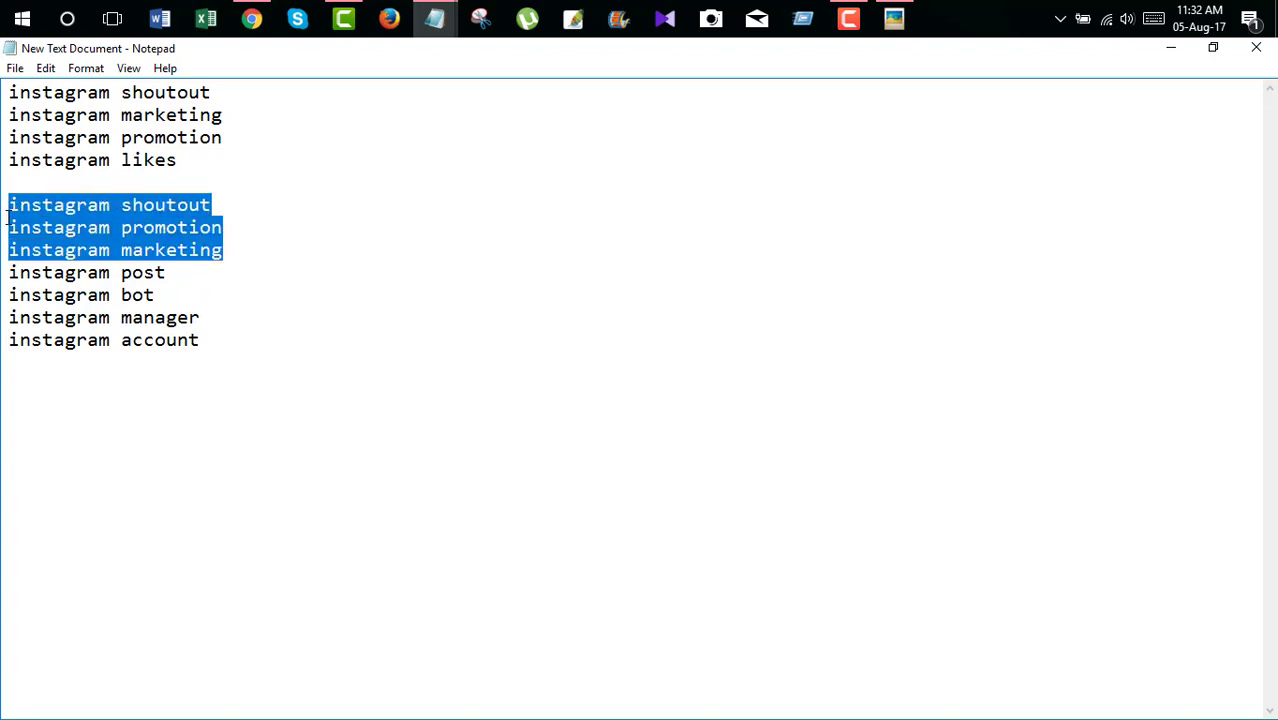
{"action": "key", "text": "BackSpace"}
{"action": "key", "text": "BackSpace"}
{"action": "key", "text": "BackSpace"}
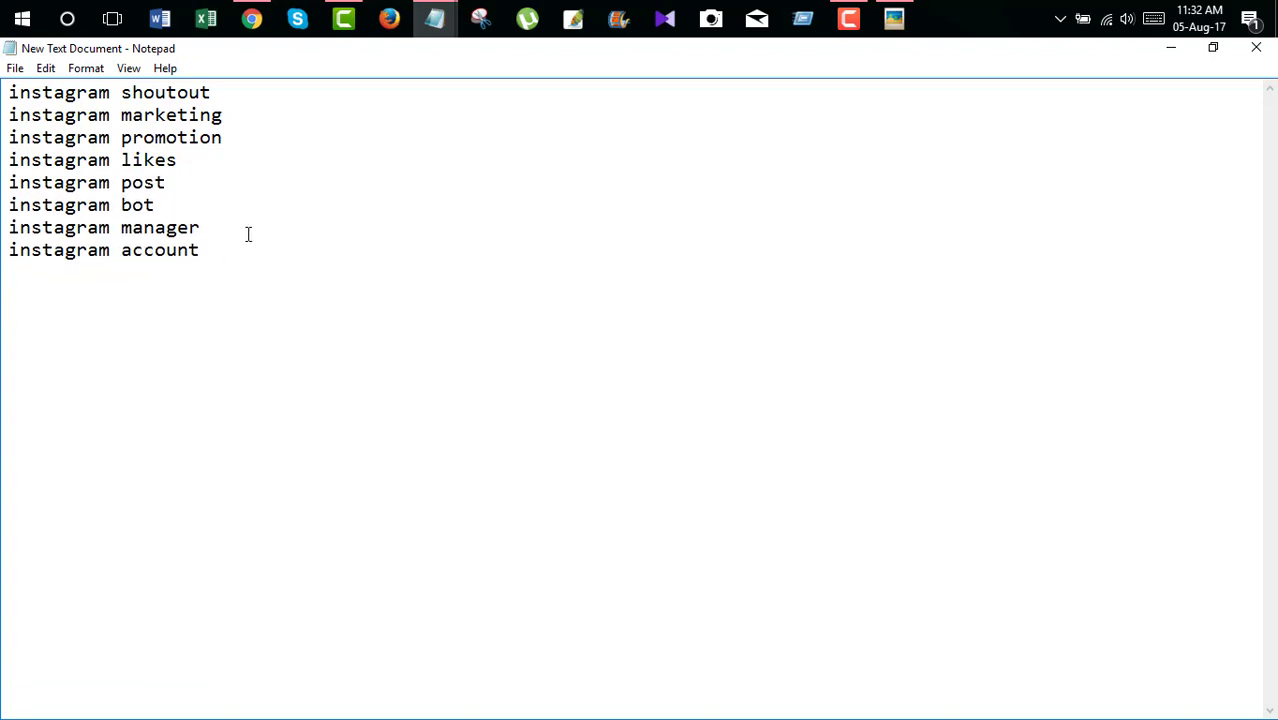
- Start a list of single-word tags below the phrases with Instagram, SHoutout and promotion on separate lines
{"action": "left_click_drag", "start_coordinate": [212, 256], "coordinate": [3, 97]}
{"action": "left_click", "coordinate": [80, 135]}
{"action": "left_click_drag", "start_coordinate": [199, 245], "coordinate": [3, 92]}
{"action": "left_click", "coordinate": [68, 120]}
{"action": "type", "text": "stagram"}
{"action": "key", "text": "Return"}
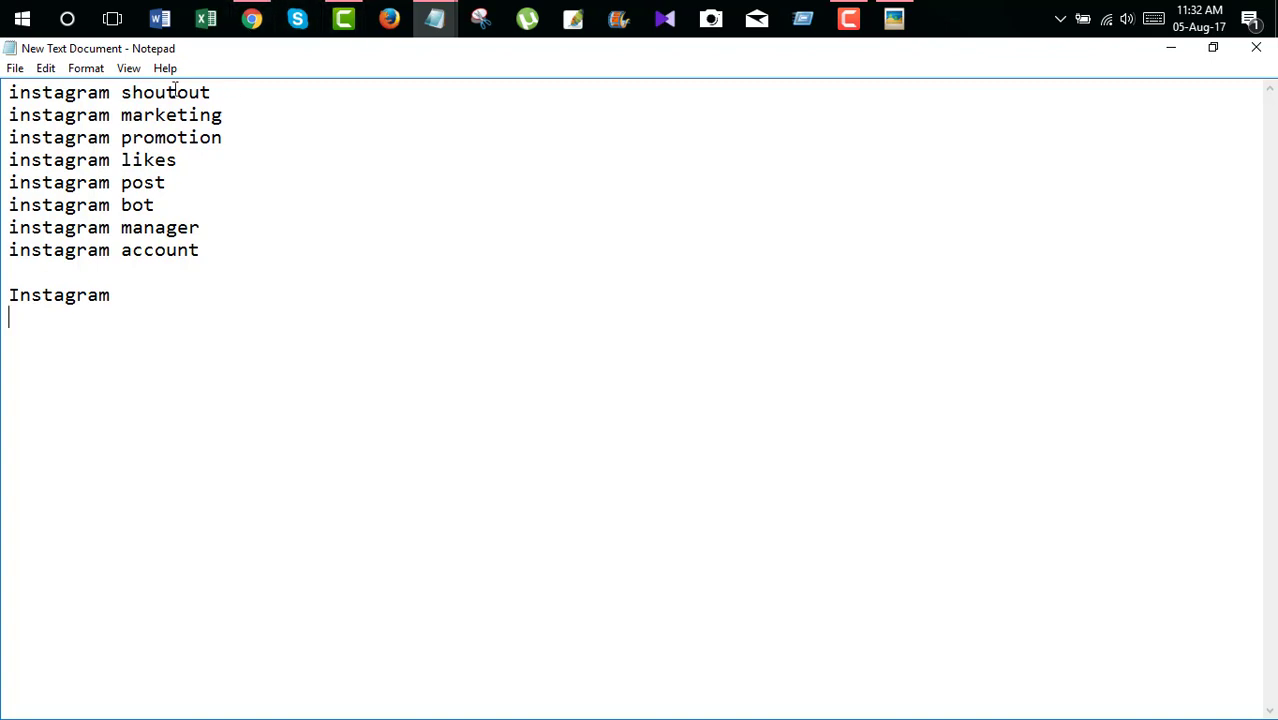
{"action": "type", "text": "SHoutout "}
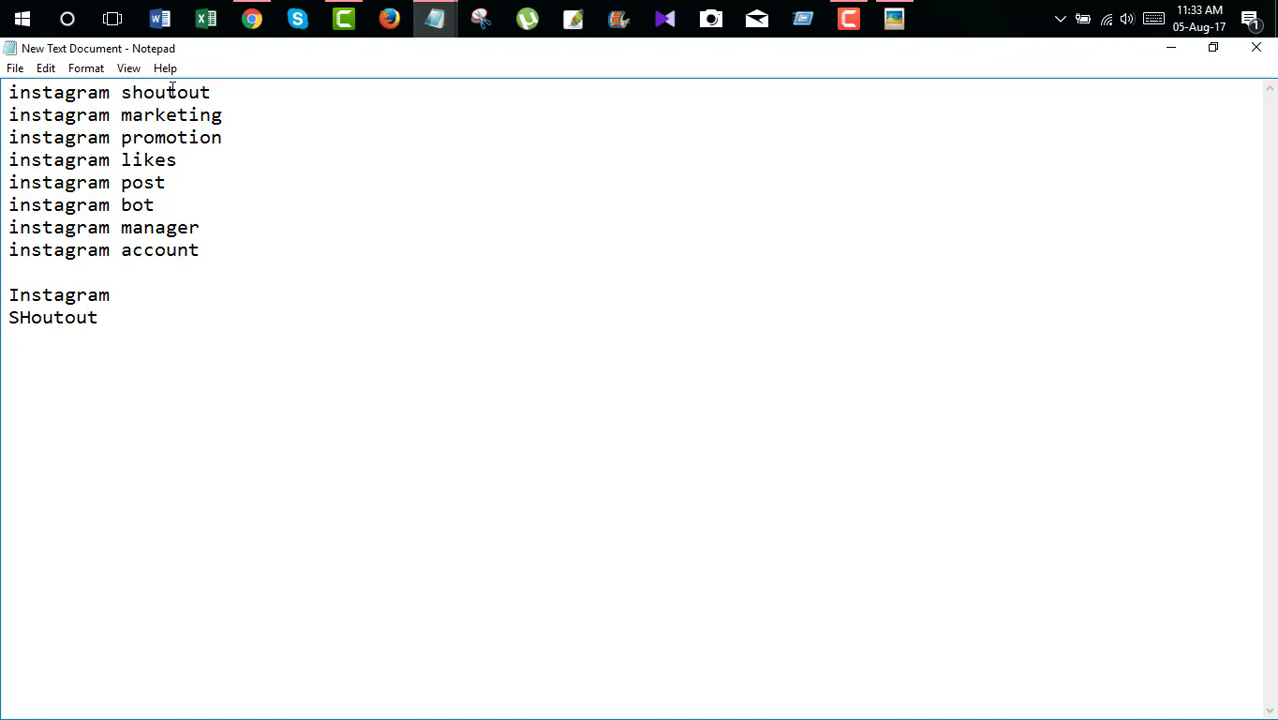
{"action": "type", "text": "promotion"}
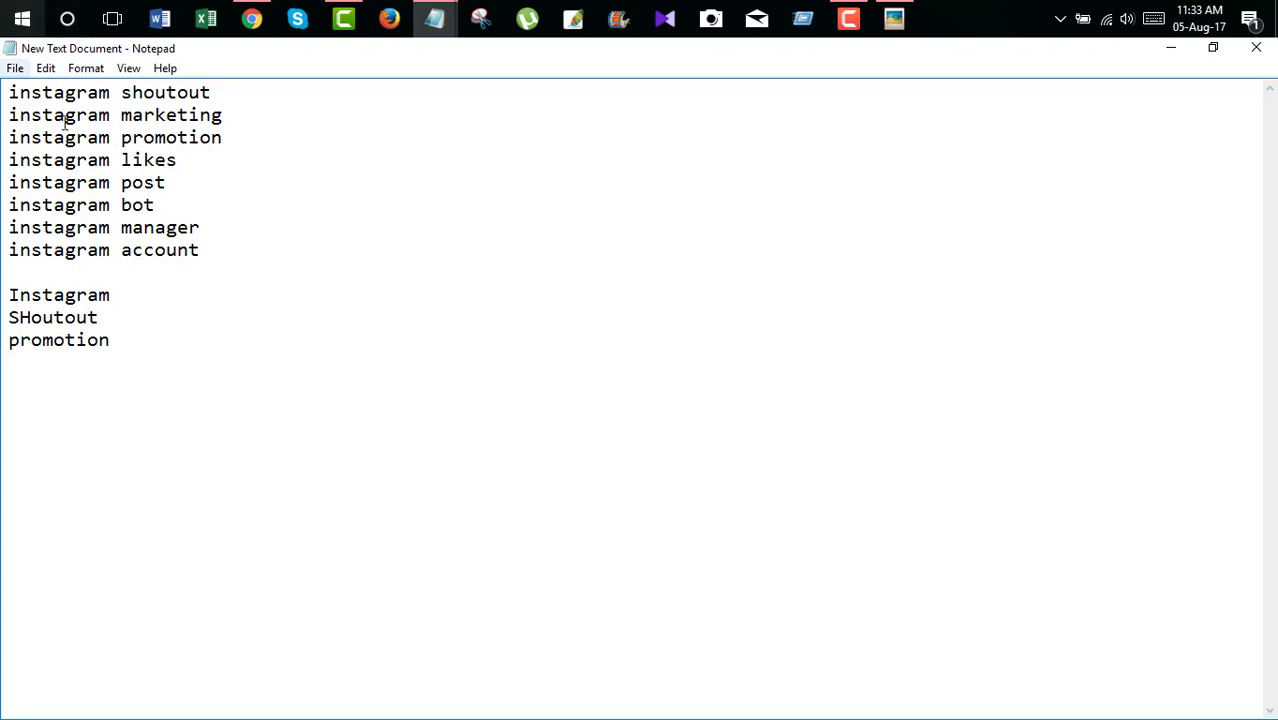
- Delete the phrases instagram likes, instagram post and instagram bot from the upper list, closing the gaps
{"action": "left_click_drag", "start_coordinate": [166, 182], "coordinate": [4, 160]}
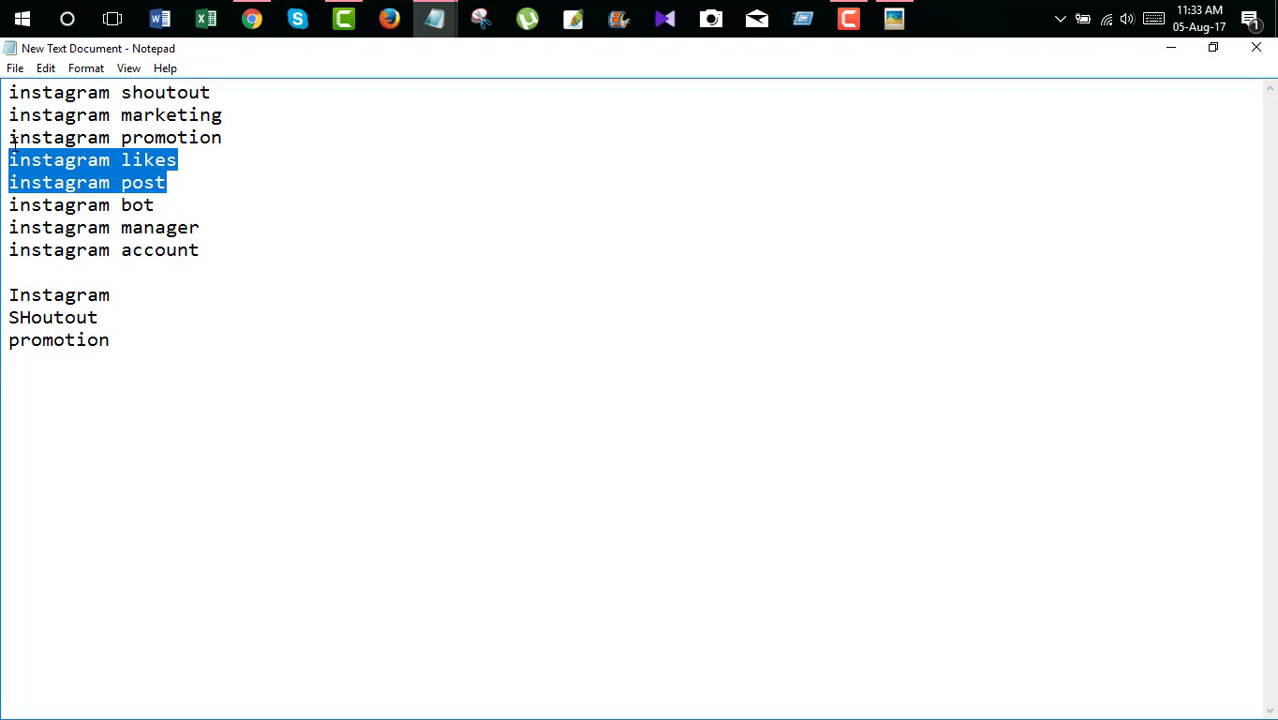
{"action": "key", "text": "BackSpace"}
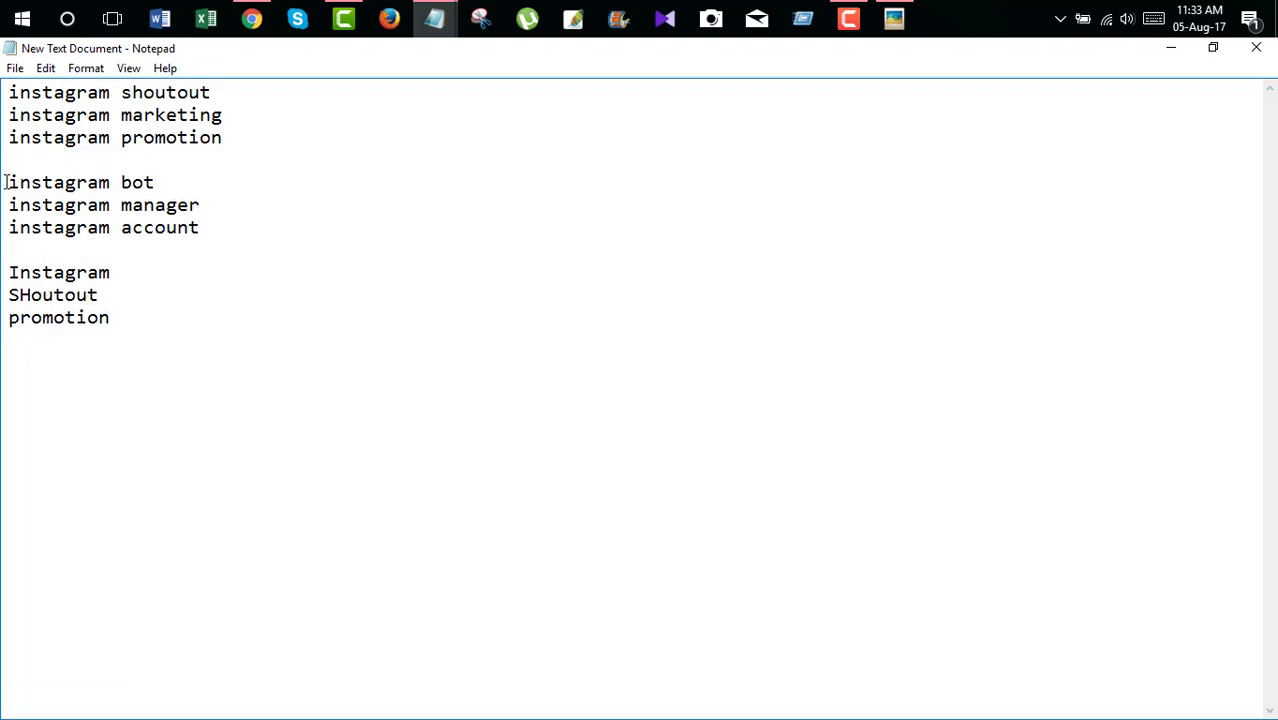
{"action": "key", "text": "BackSpace"}
{"action": "left_click_drag", "start_coordinate": [172, 160], "coordinate": [10, 168]}
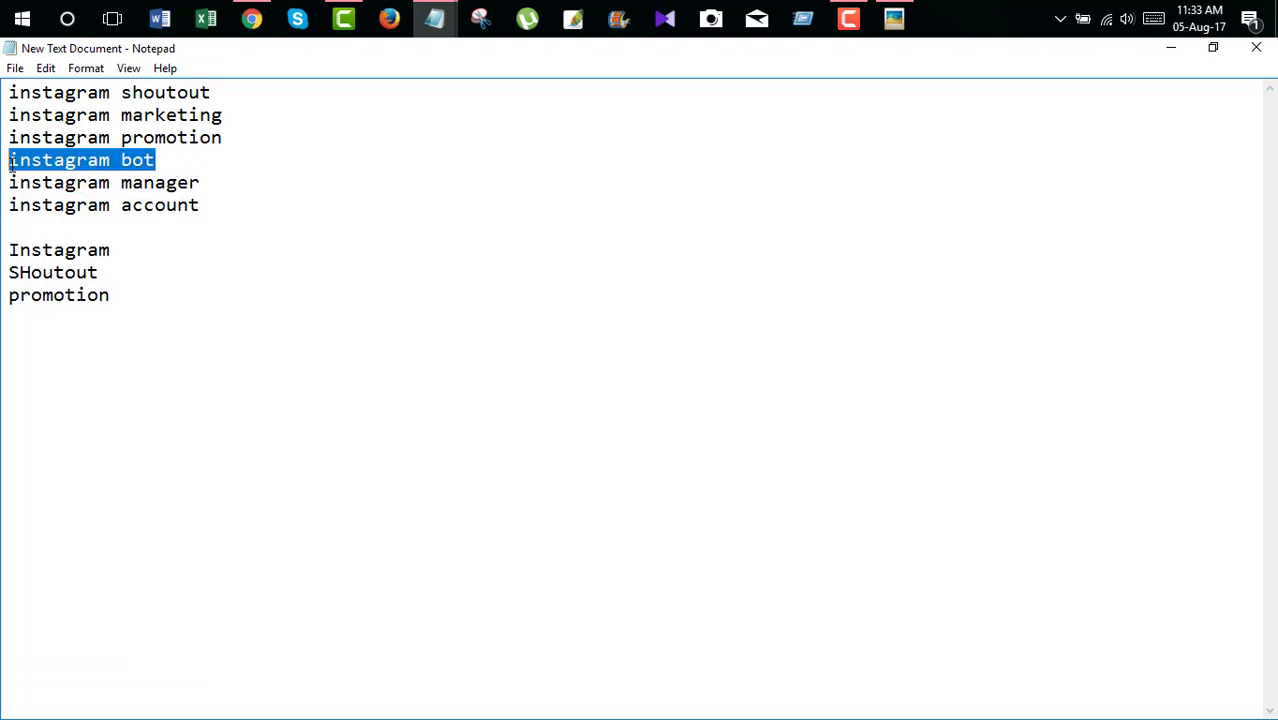
{"action": "key", "text": "BackSpace"}
{"action": "key", "text": "BackSpace"}
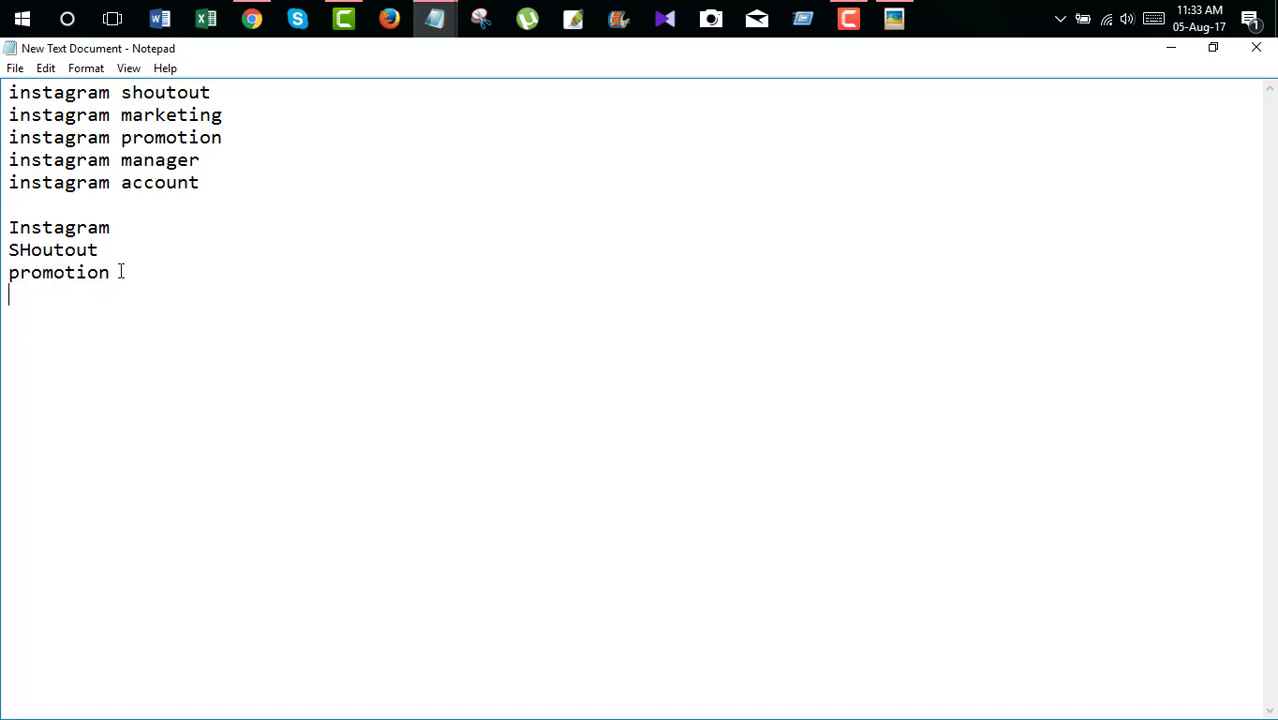
- Add manager and marketing on separate lines at the end of the single-word tag list
{"action": "type", "text": "nager"}
{"action": "left_click", "coordinate": [221, 182]}
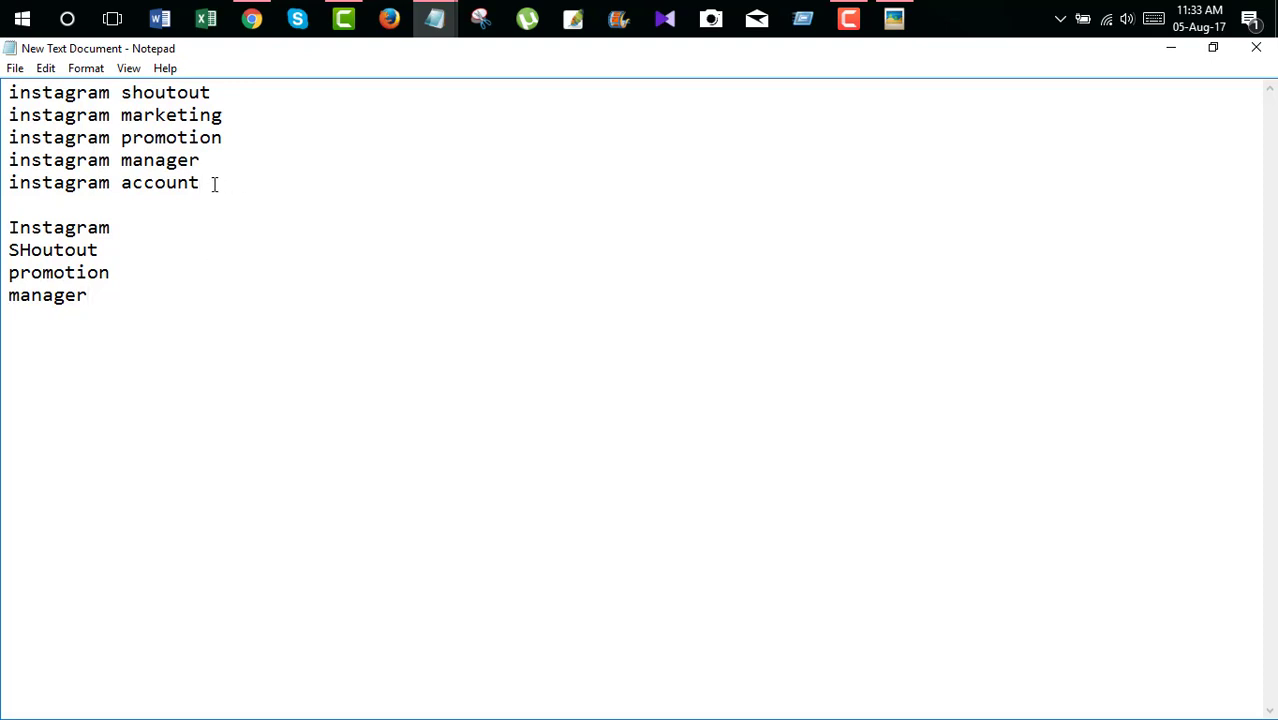
{"action": "left_click_drag", "start_coordinate": [198, 190], "coordinate": [108, 190]}
{"action": "left_click", "coordinate": [140, 265]}
{"action": "left_click", "coordinate": [116, 298]}
{"action": "type", "text": "marketing"}
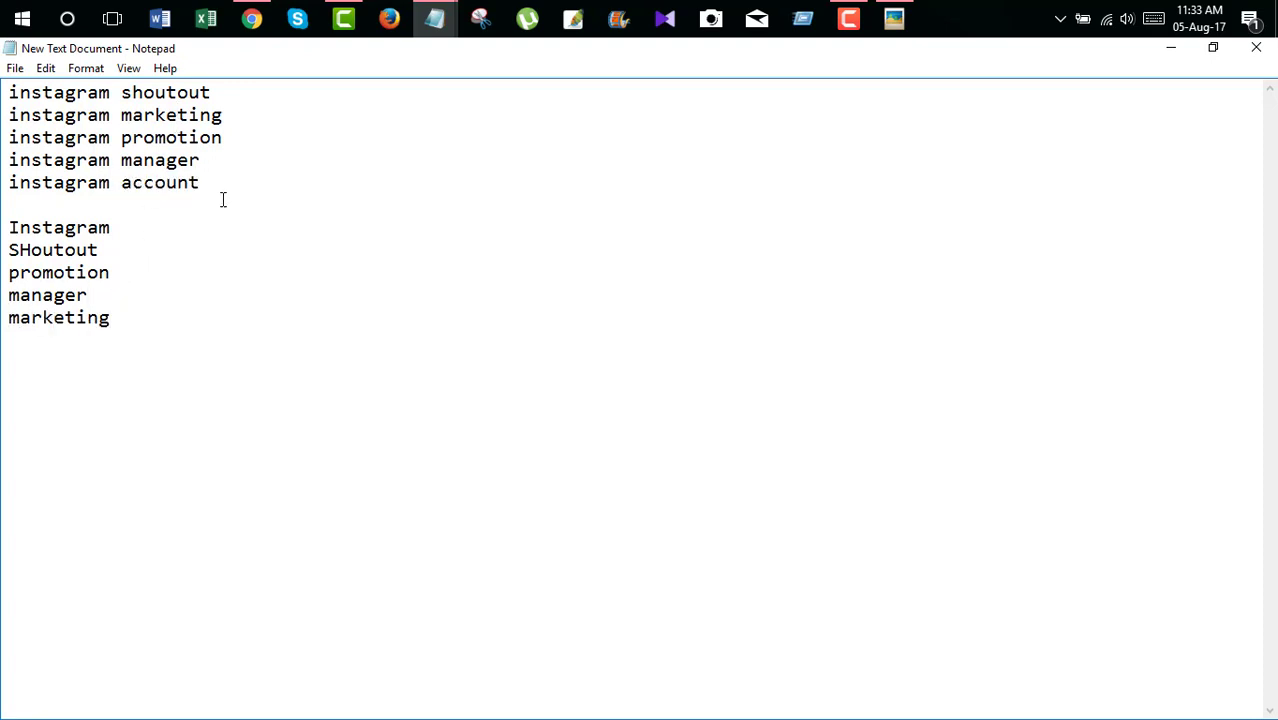
- Cut the five two-word Instagram phrases and remove the blank lines, leaving only the single-word tags in the document
{"action": "left_click_drag", "start_coordinate": [210, 185], "coordinate": [3, 97]}
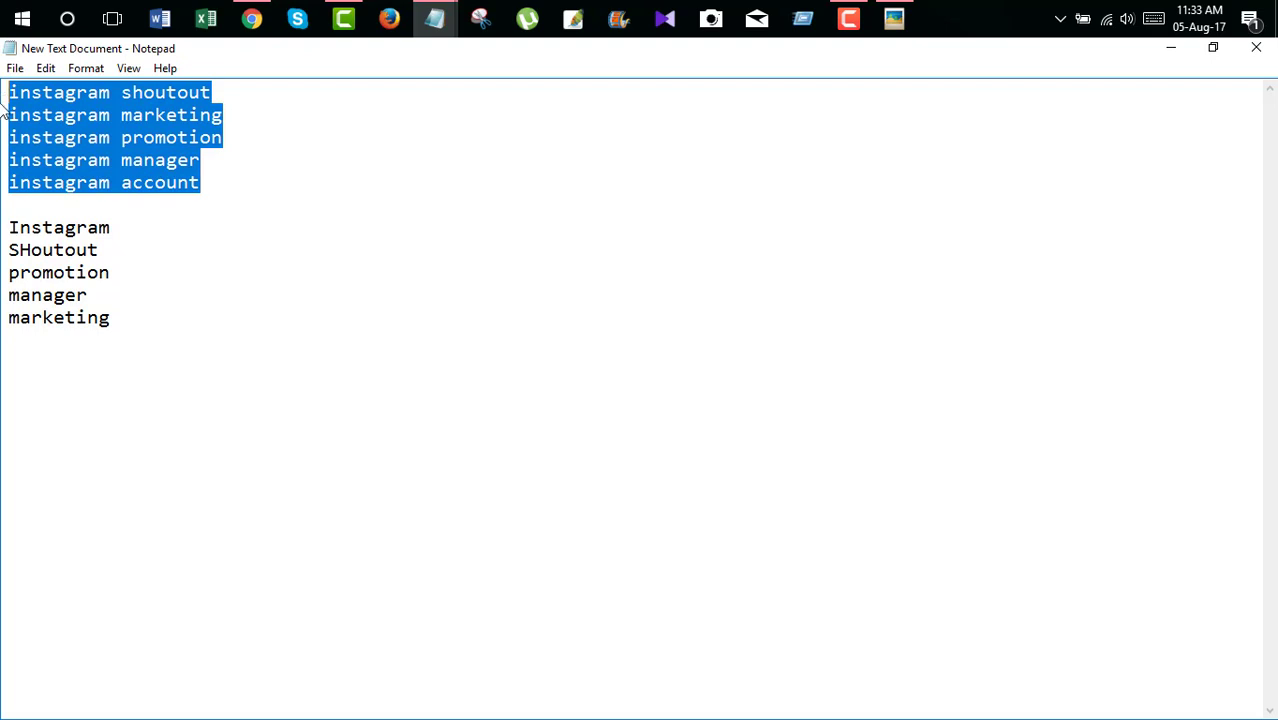
{"action": "key", "text": "ctrl+x"}
{"action": "key", "text": "BackSpace"}
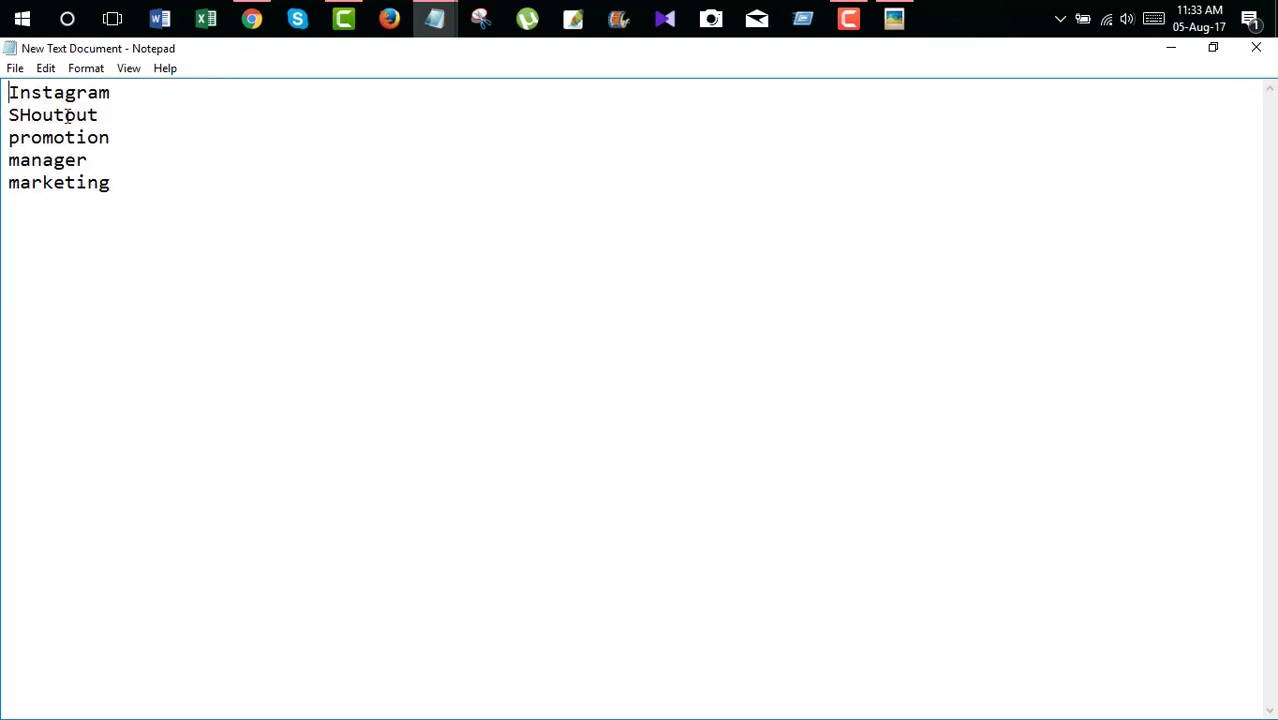
{"action": "left_click_drag", "start_coordinate": [122, 200], "coordinate": [2, 66]}
{"action": "left_click", "coordinate": [100, 152]}
- Minimize Notepad, review the tag research methods on the Fiverr Tag image, and return to the Fiverr search results
{"action": "left_click", "coordinate": [1171, 50]}
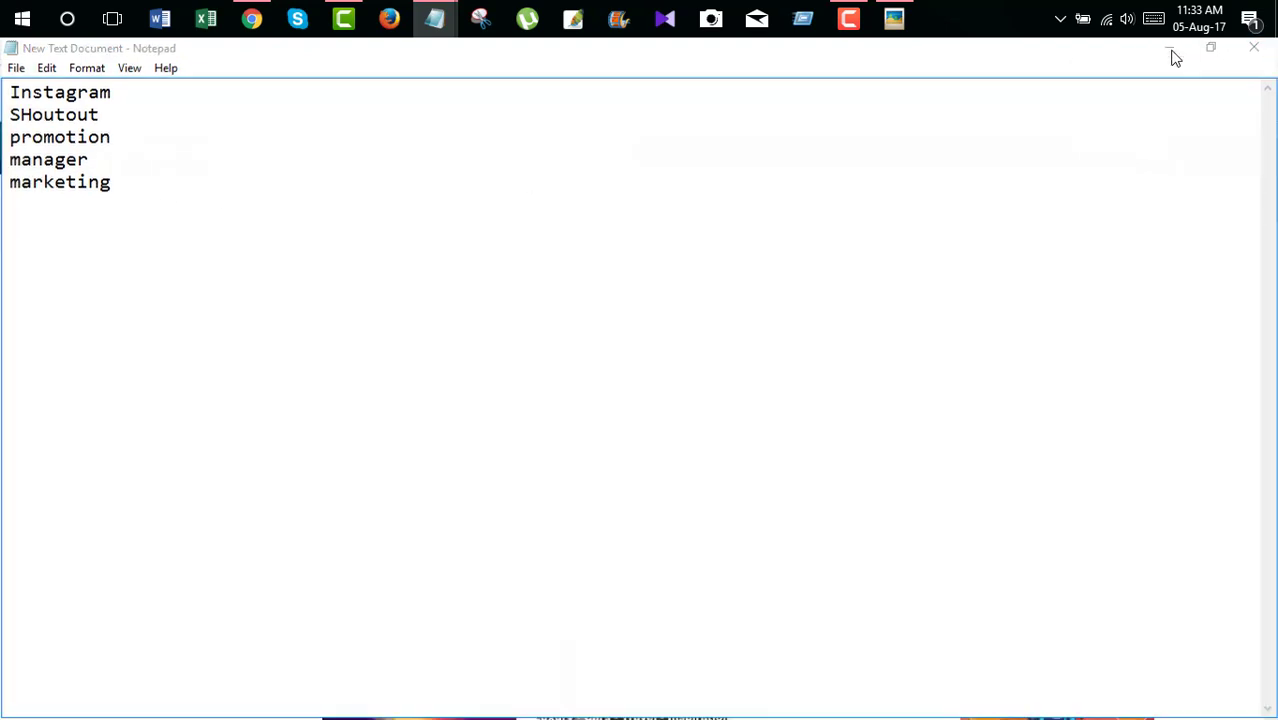
{"action": "left_click", "coordinate": [894, 18]}
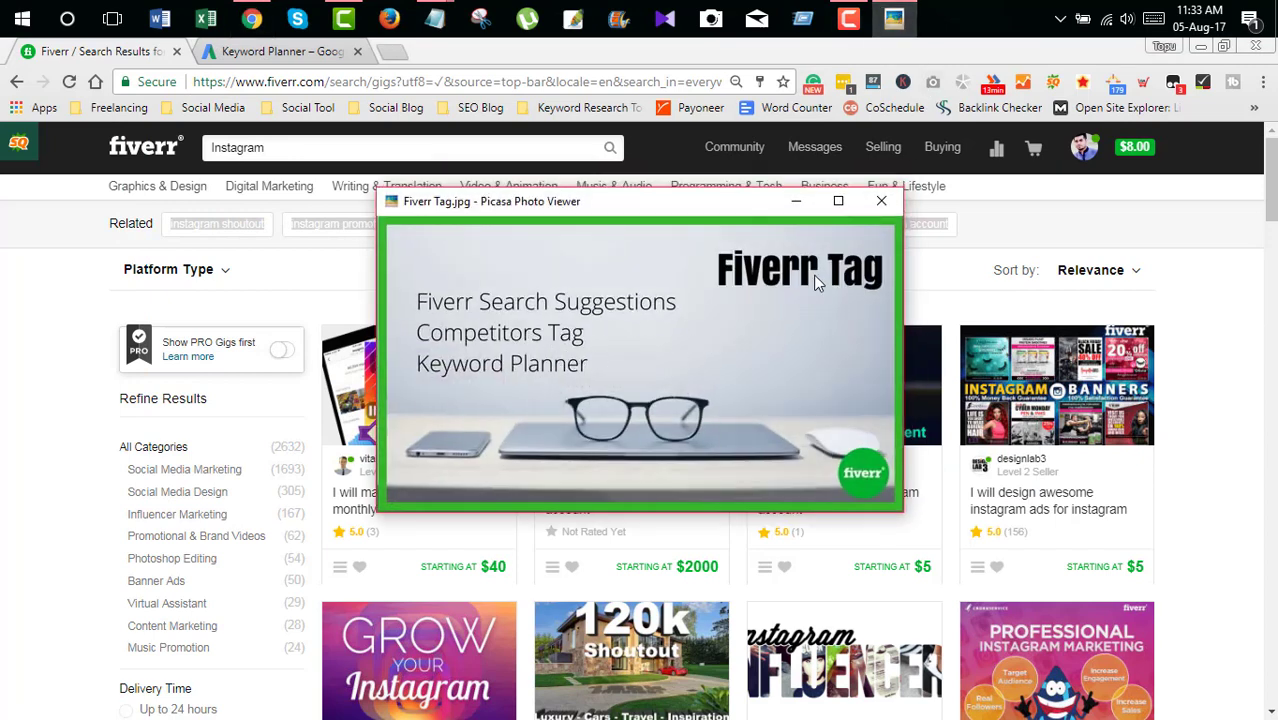
{"action": "left_click", "coordinate": [795, 203]}
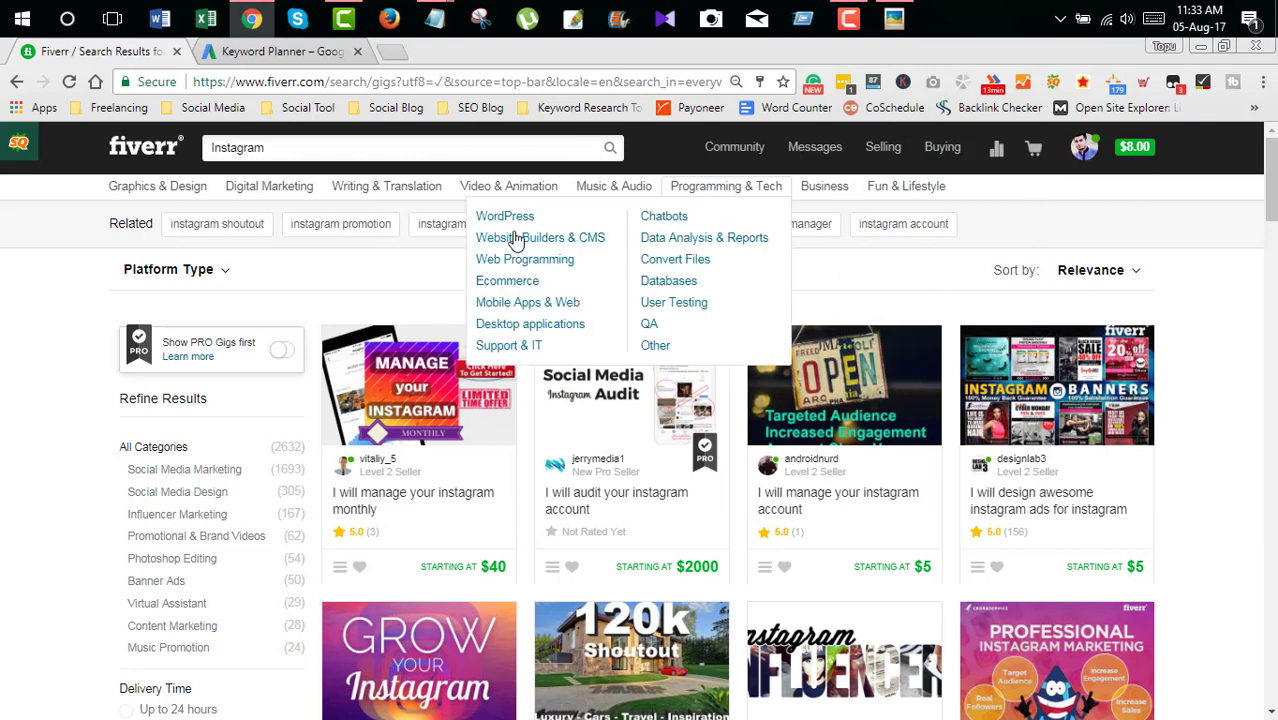
- Filter the Instagram search results to the Social Media Marketing category and the Instagram platform type
{"action": "scroll", "coordinate": [70, 329], "scroll_direction": "down", "scroll_amount": 2}
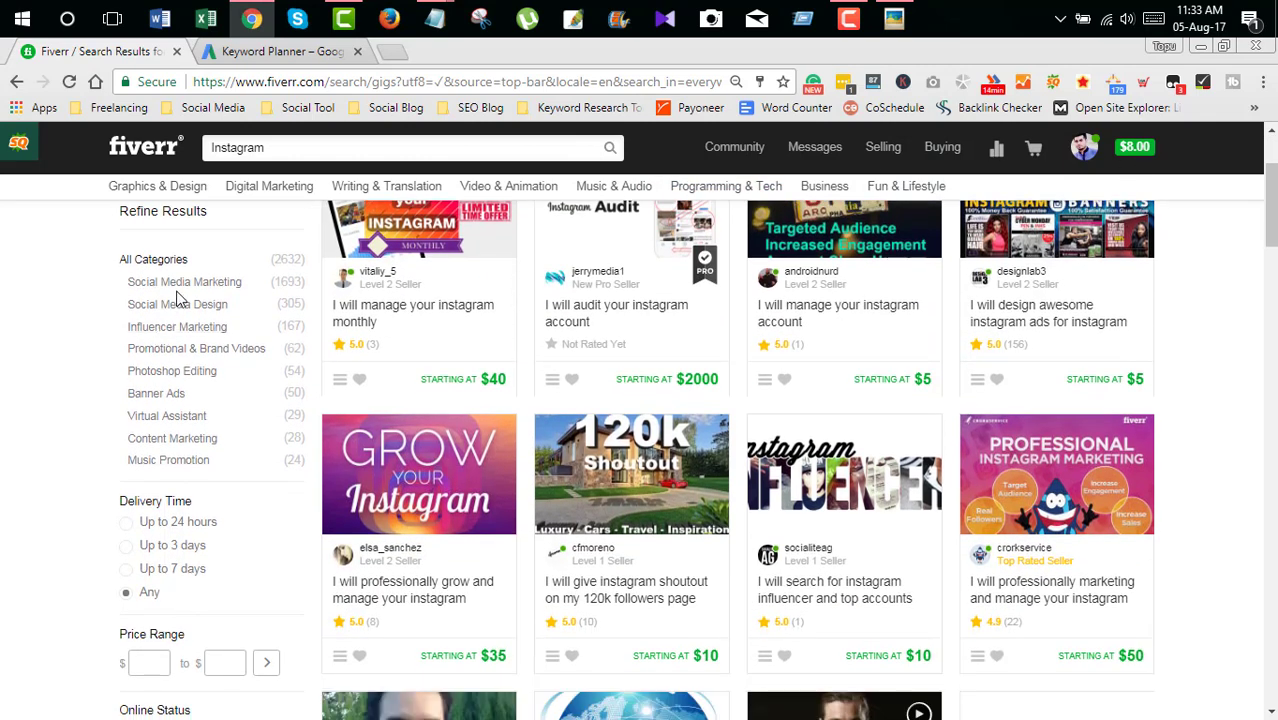
{"action": "left_click", "coordinate": [177, 288]}
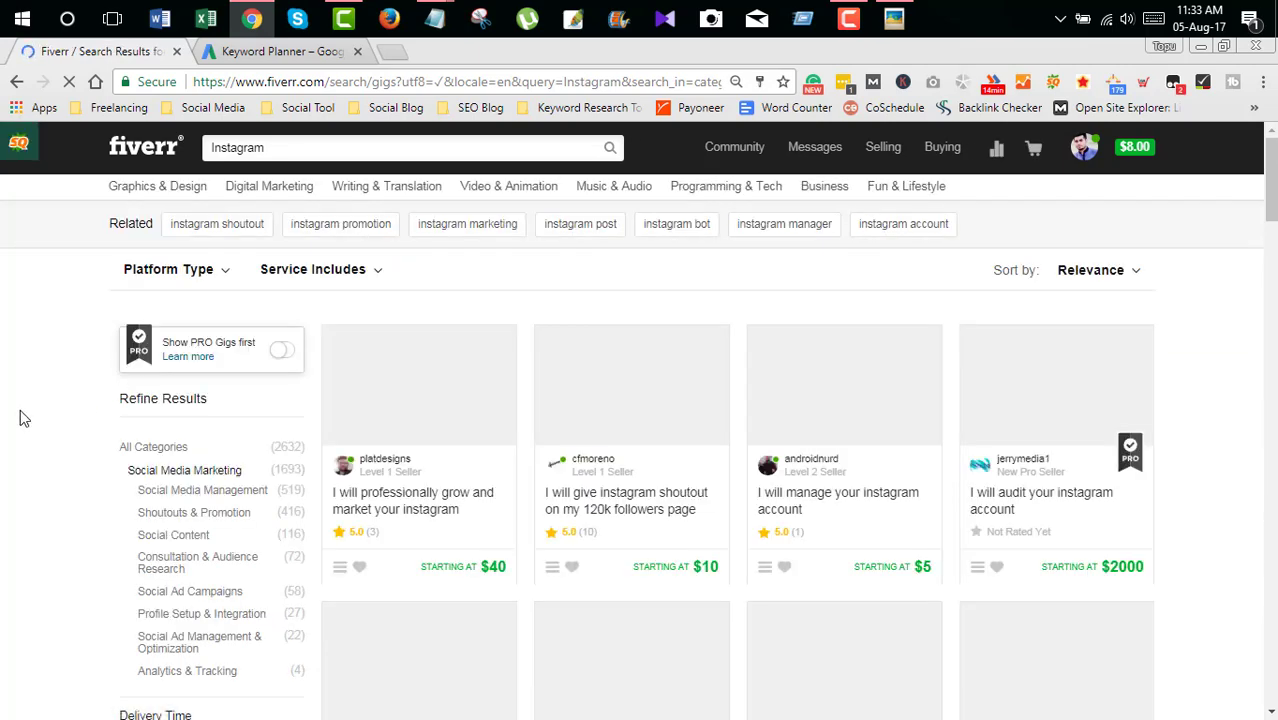
{"action": "scroll", "coordinate": [49, 398], "scroll_direction": "down", "scroll_amount": 2}
{"action": "scroll", "coordinate": [80, 435], "scroll_direction": "down", "scroll_amount": 4}
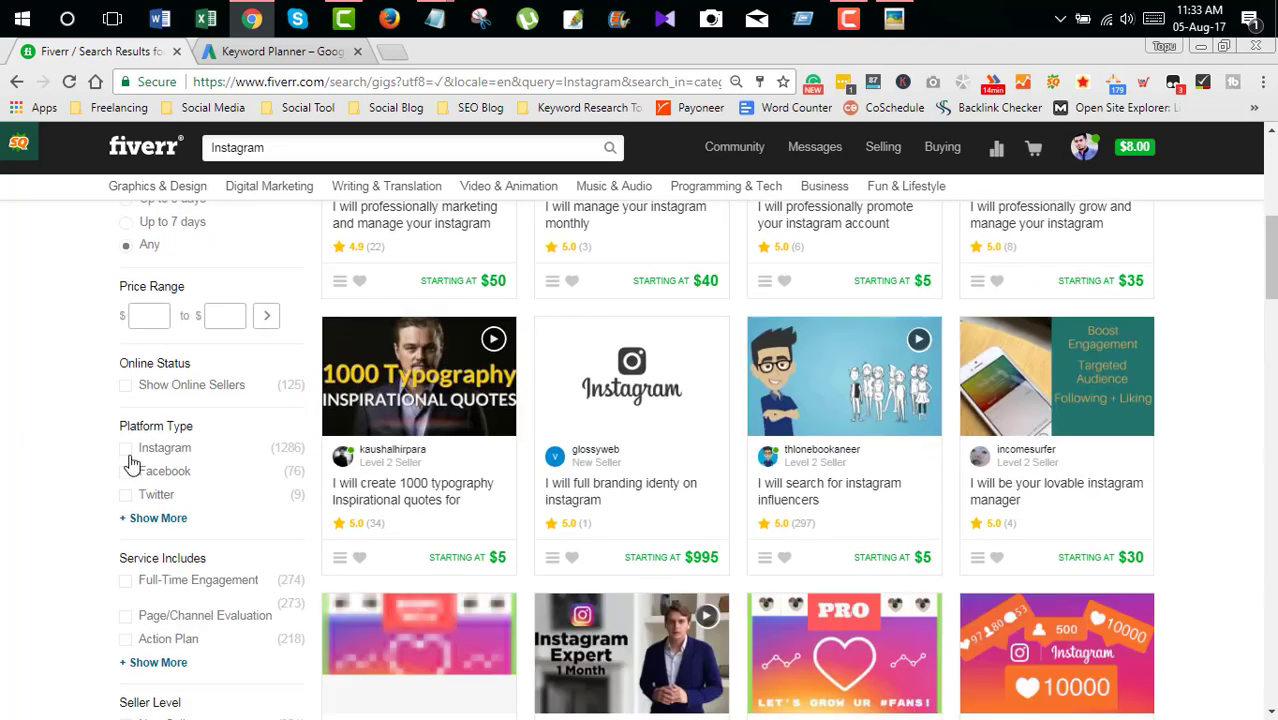
{"action": "left_click", "coordinate": [130, 450]}
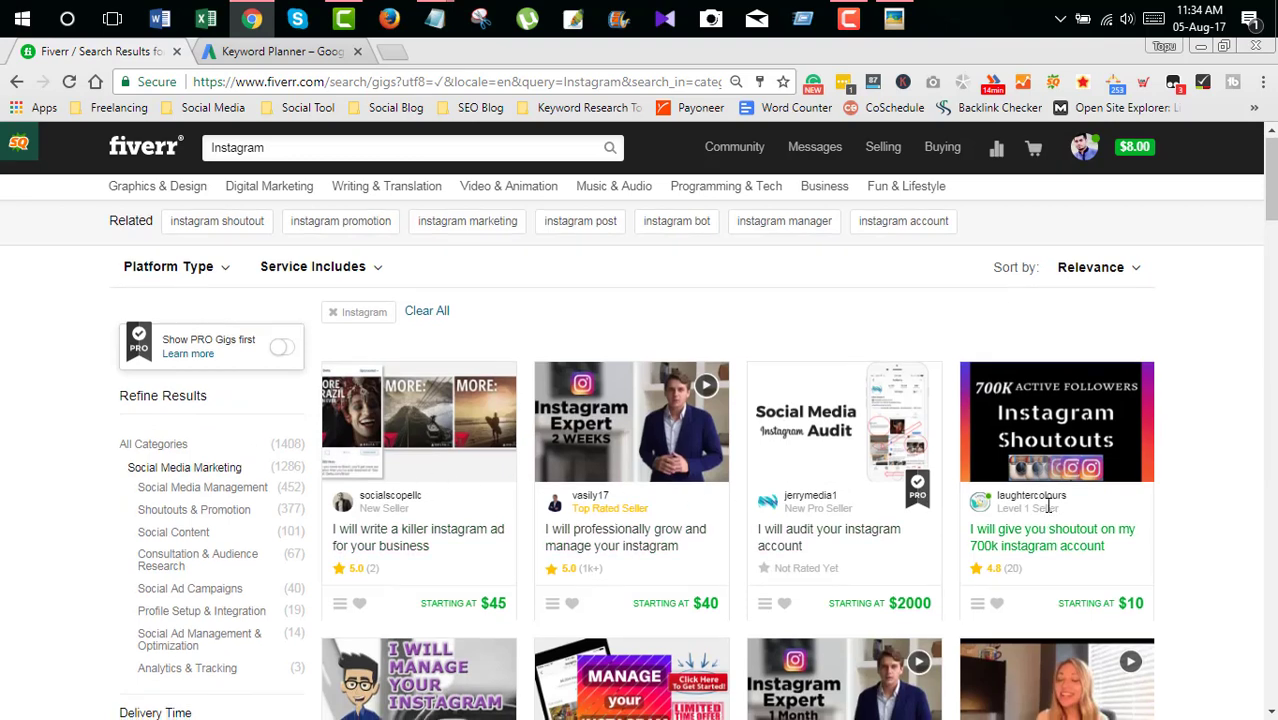
- Open the gig about writing a killer Instagram ad in a new tab and go to the tags below its reviews
{"action": "scroll", "coordinate": [405, 415], "scroll_direction": "down", "scroll_amount": 2}
{"action": "right_click", "coordinate": [397, 357]}
{"action": "left_click", "coordinate": [445, 364]}
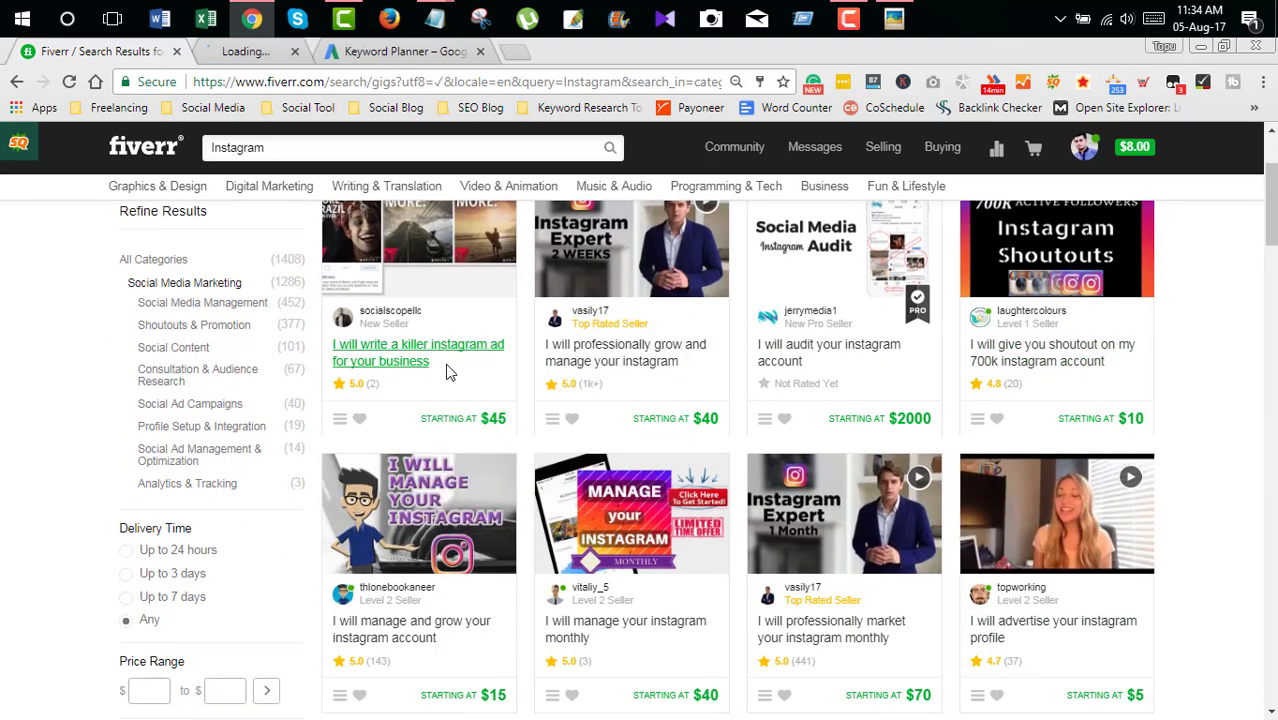
{"action": "left_click", "coordinate": [283, 50]}
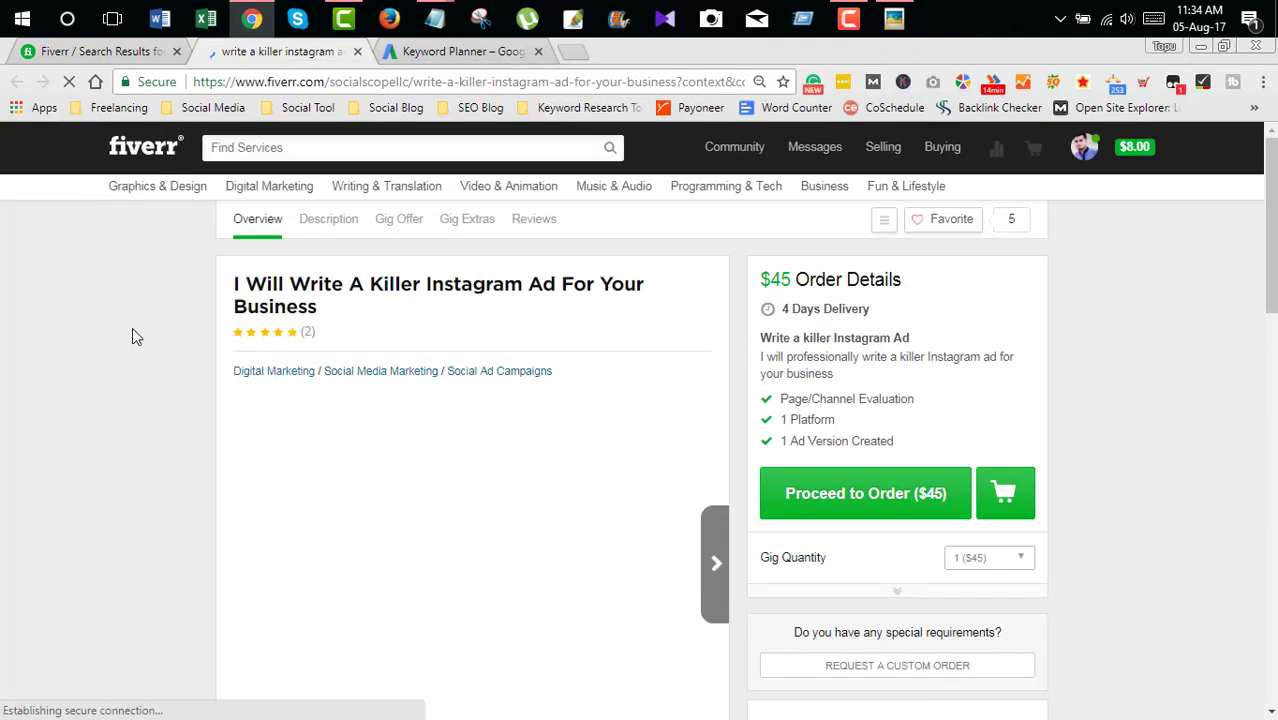
{"action": "scroll", "coordinate": [150, 410], "scroll_direction": "down", "scroll_amount": 8}
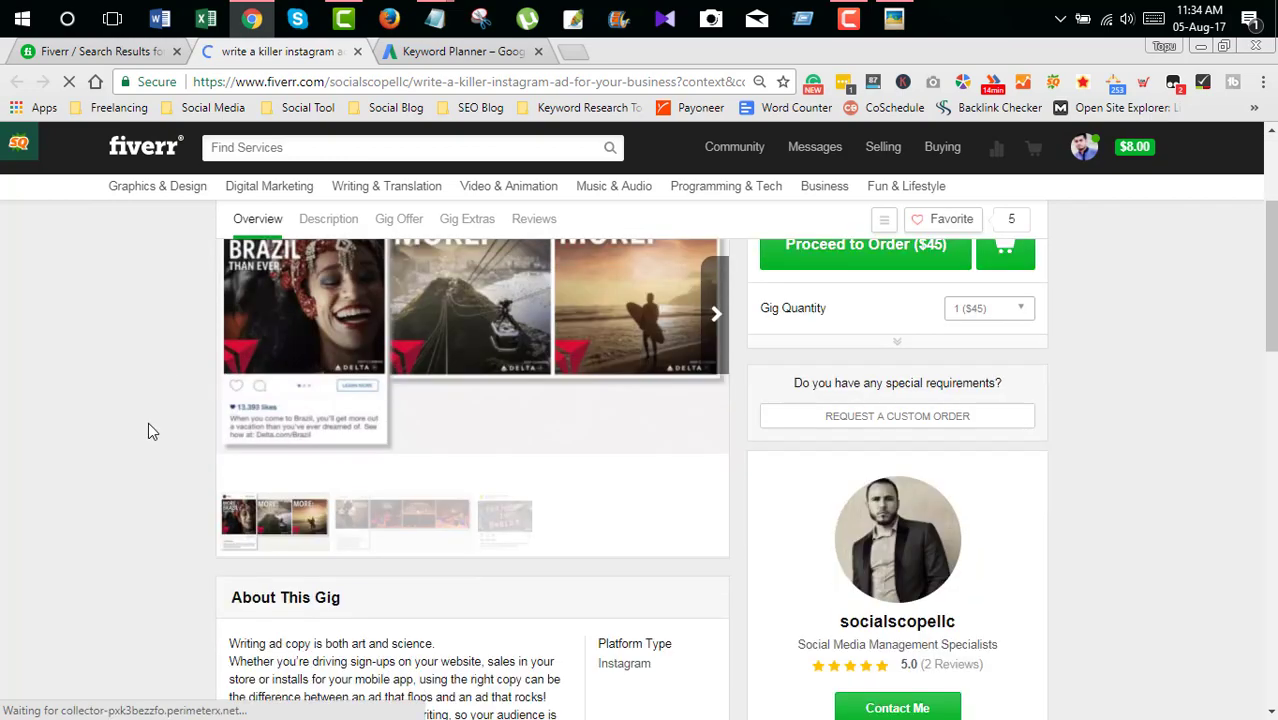
{"action": "scroll", "coordinate": [150, 438], "scroll_direction": "down", "scroll_amount": 6}
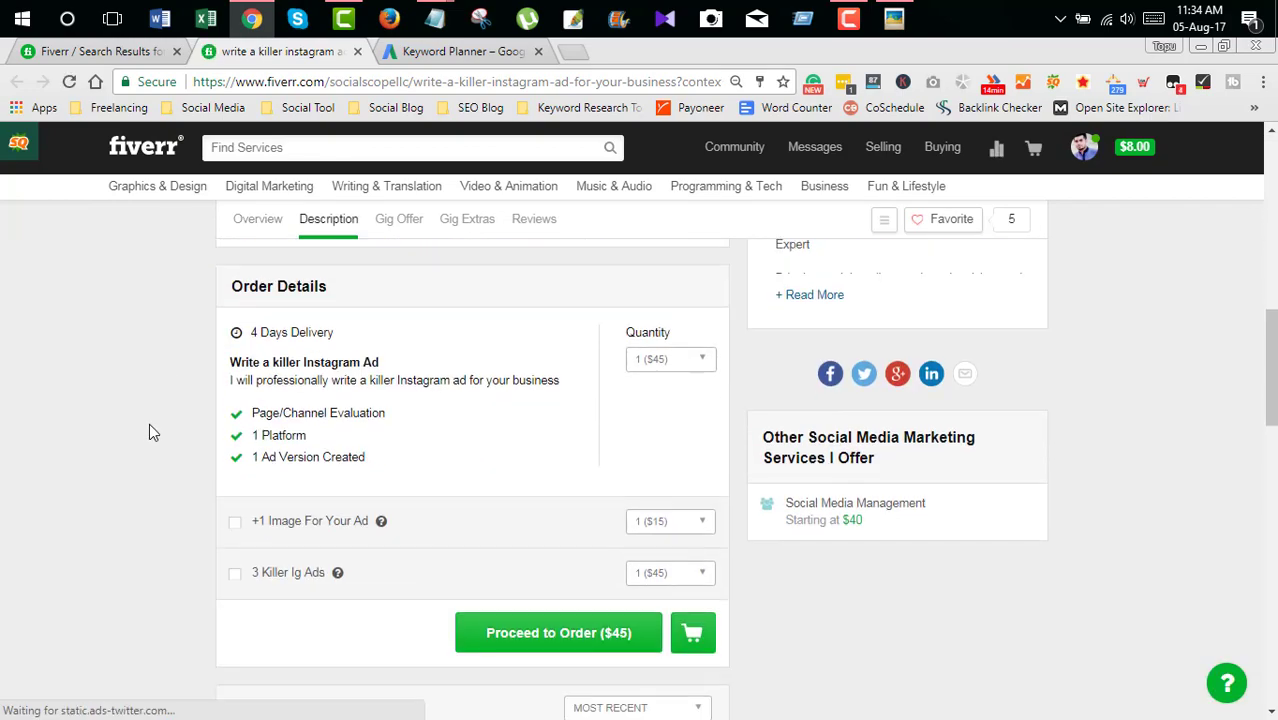
{"action": "scroll", "coordinate": [155, 437], "scroll_direction": "down", "scroll_amount": 2}
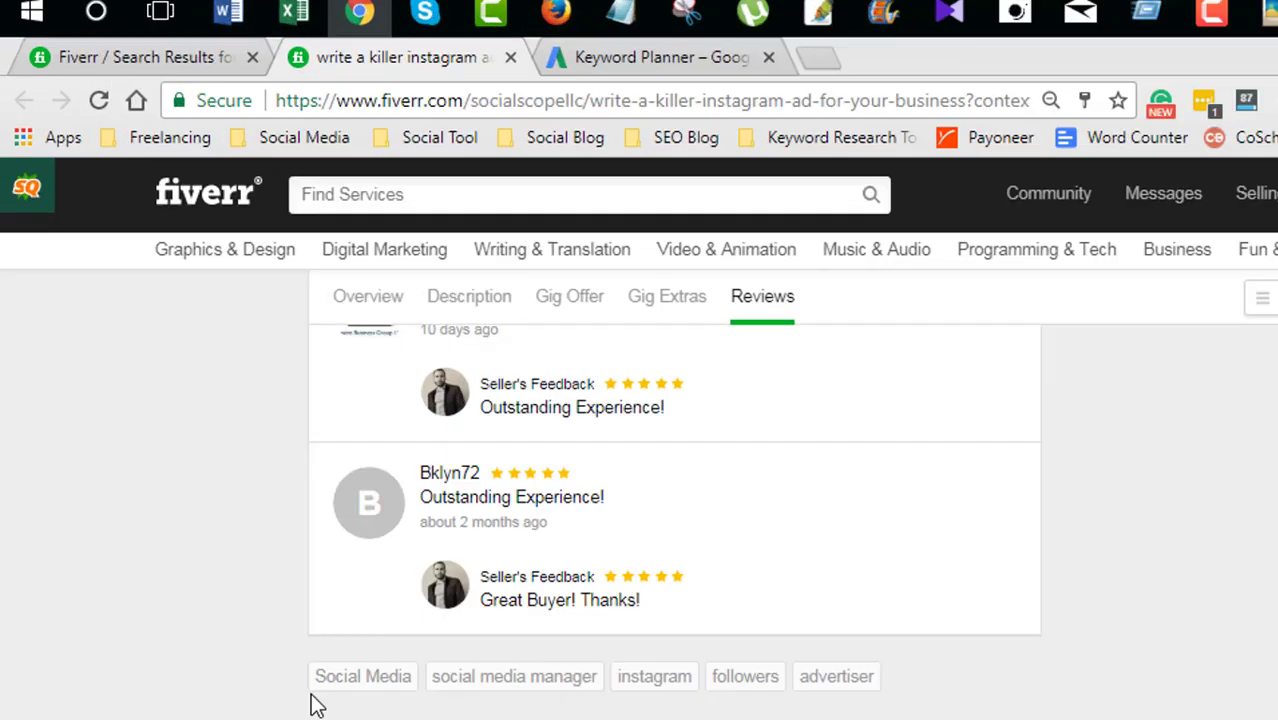
- Copy the ad gig's full row of tags, from Social Media to advertiser
{"action": "left_click_drag", "start_coordinate": [190, 494], "coordinate": [260, 486]}
{"action": "left_click_drag", "start_coordinate": [372, 678], "coordinate": [859, 674]}
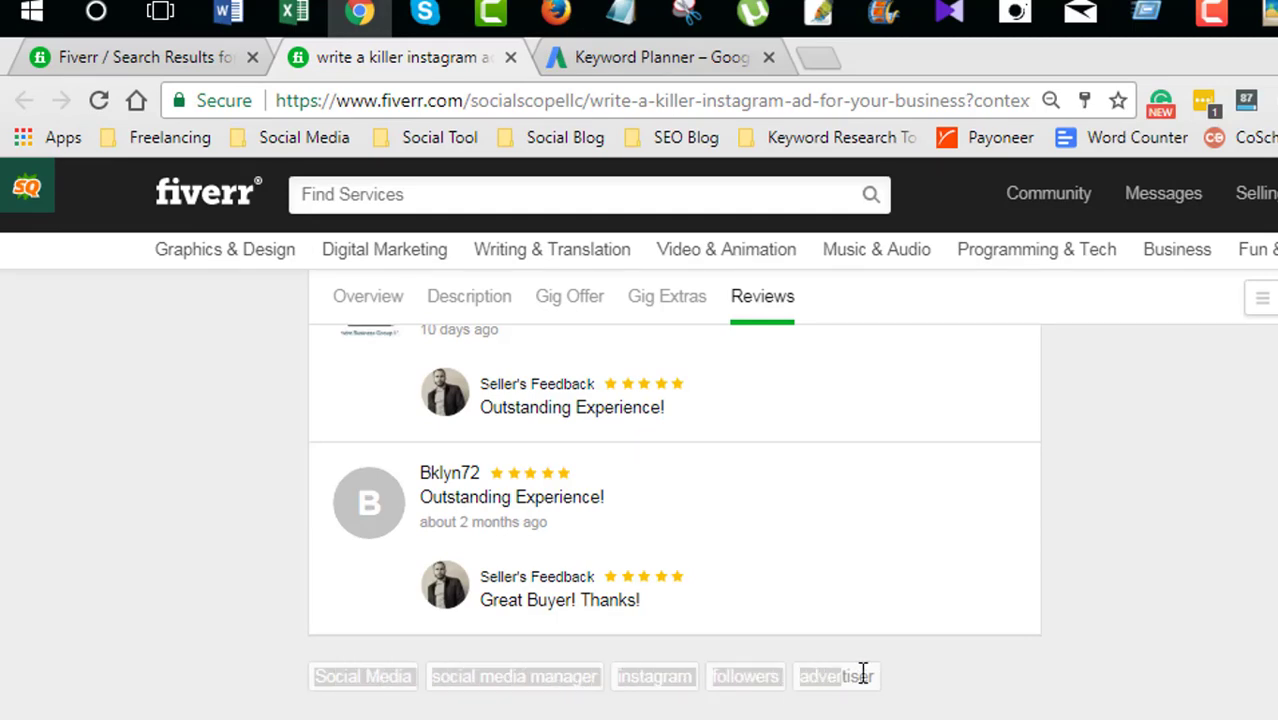
{"action": "left_click", "coordinate": [856, 684]}
{"action": "left_click_drag", "start_coordinate": [314, 678], "coordinate": [879, 680]}
{"action": "right_click", "coordinate": [832, 688]}
{"action": "left_click", "coordinate": [900, 485]}
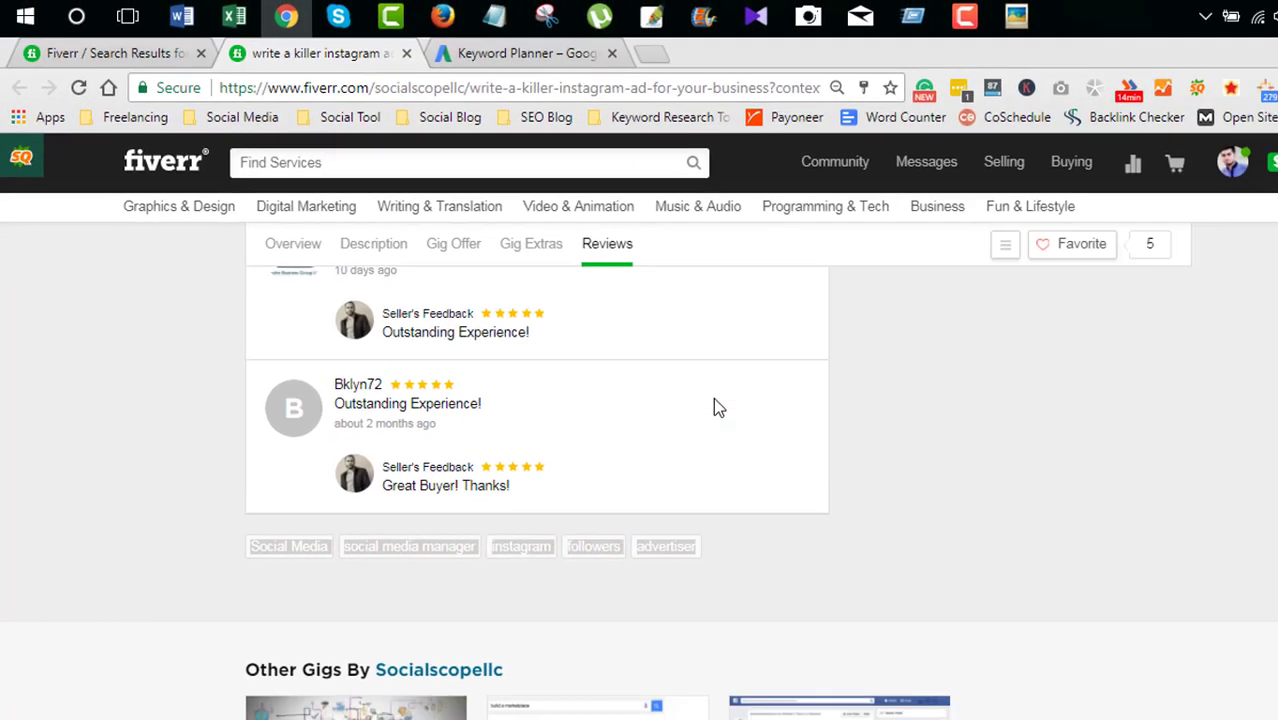
- Paste the copied tags into Notepad below the single-word list and split them into separate lines, keeping instagram followers together
{"action": "mouse_move", "coordinate": [432, 28]}
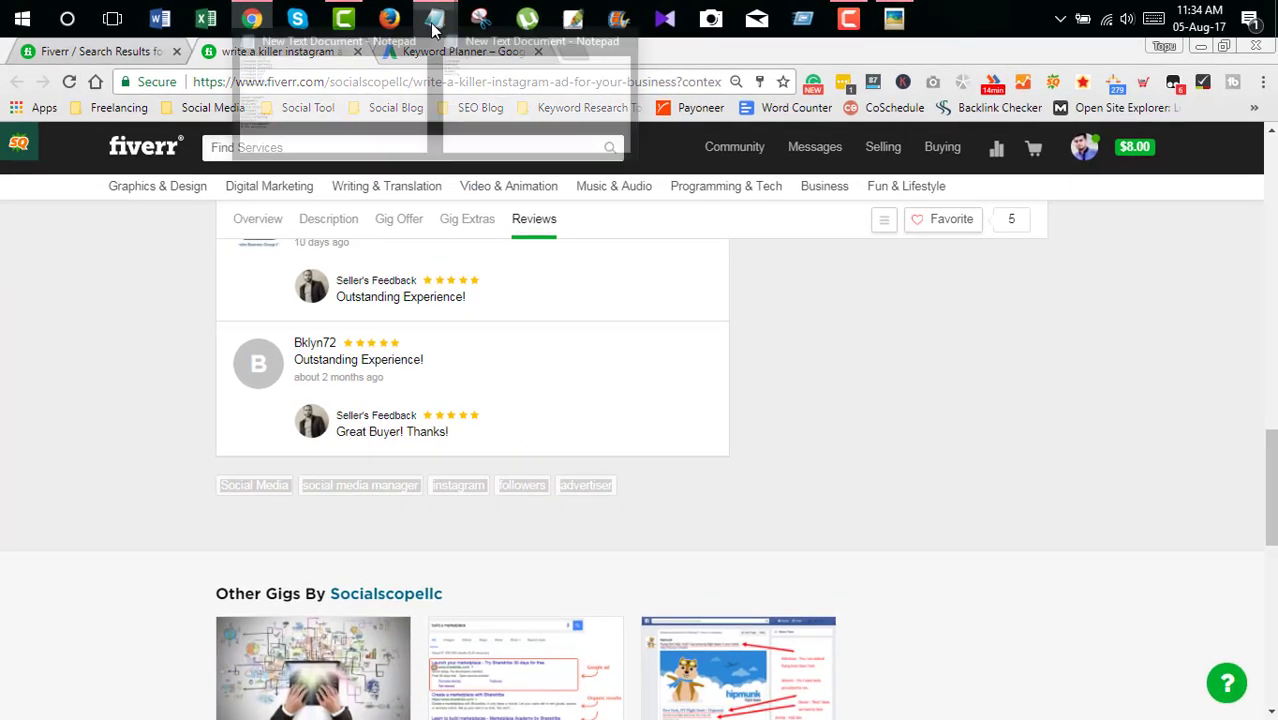
{"action": "left_click", "coordinate": [508, 100]}
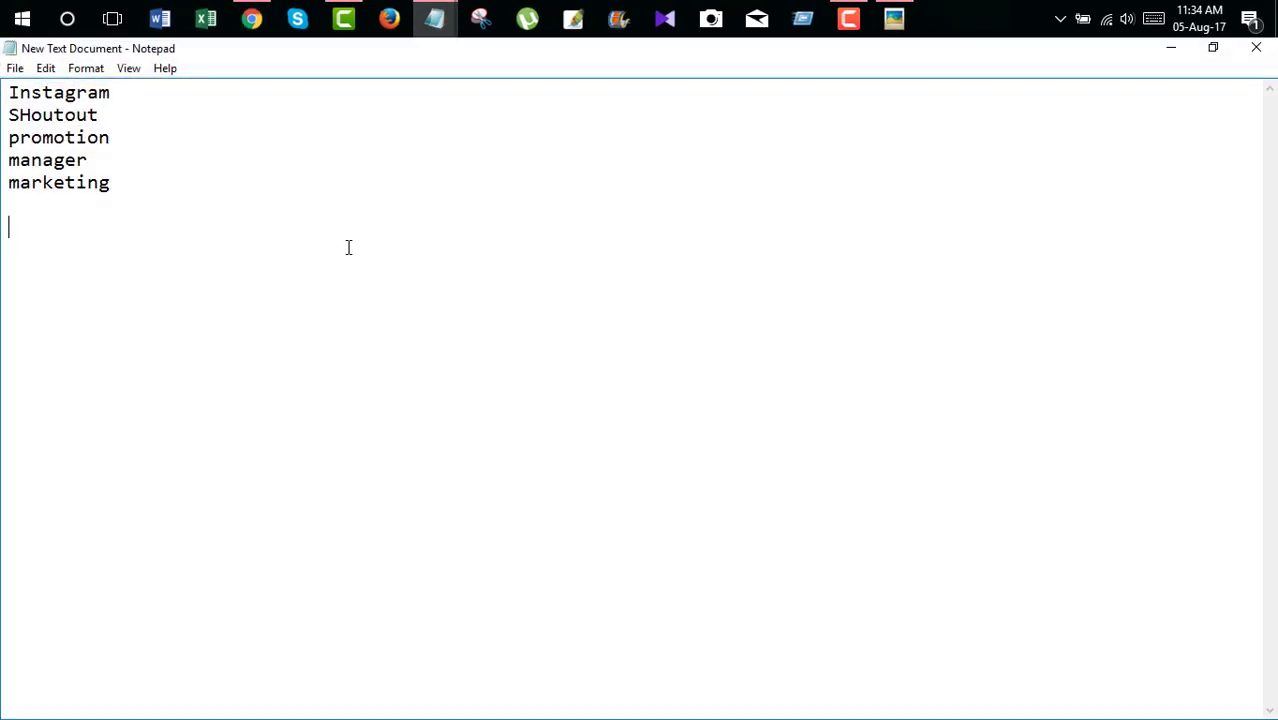
{"action": "key", "text": "ctrl+v"}
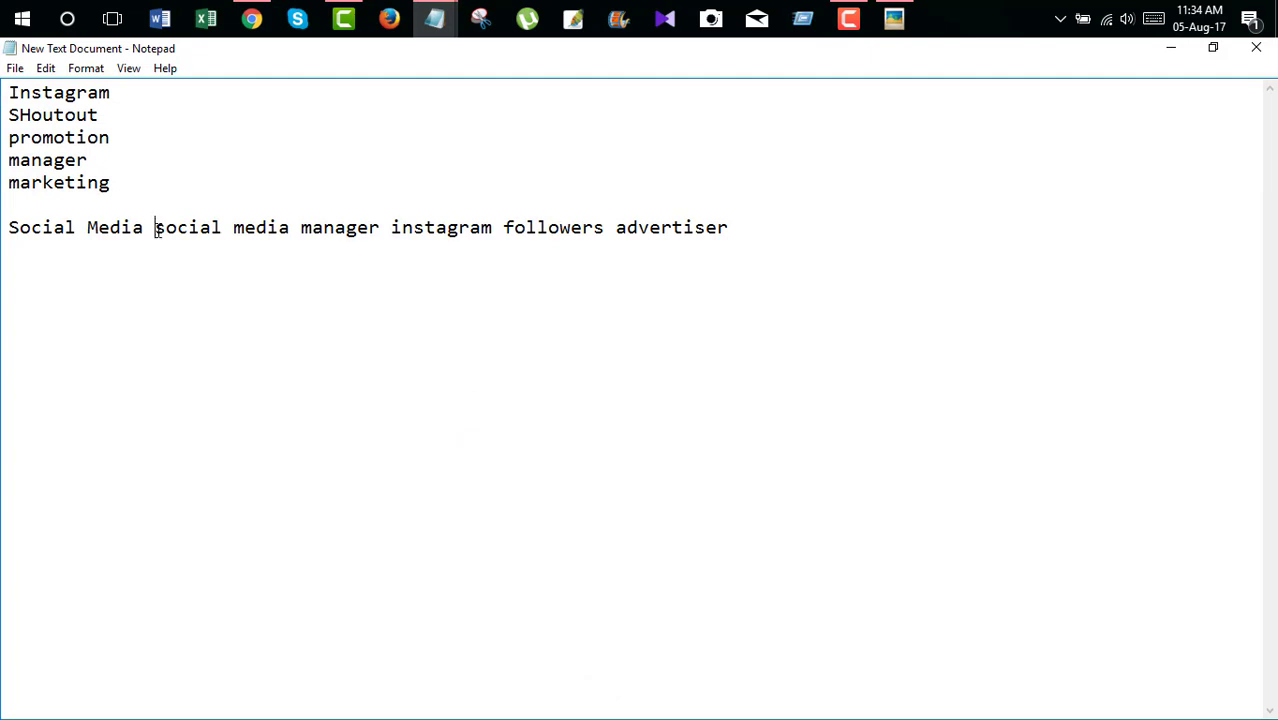
{"action": "key", "text": "Return"}
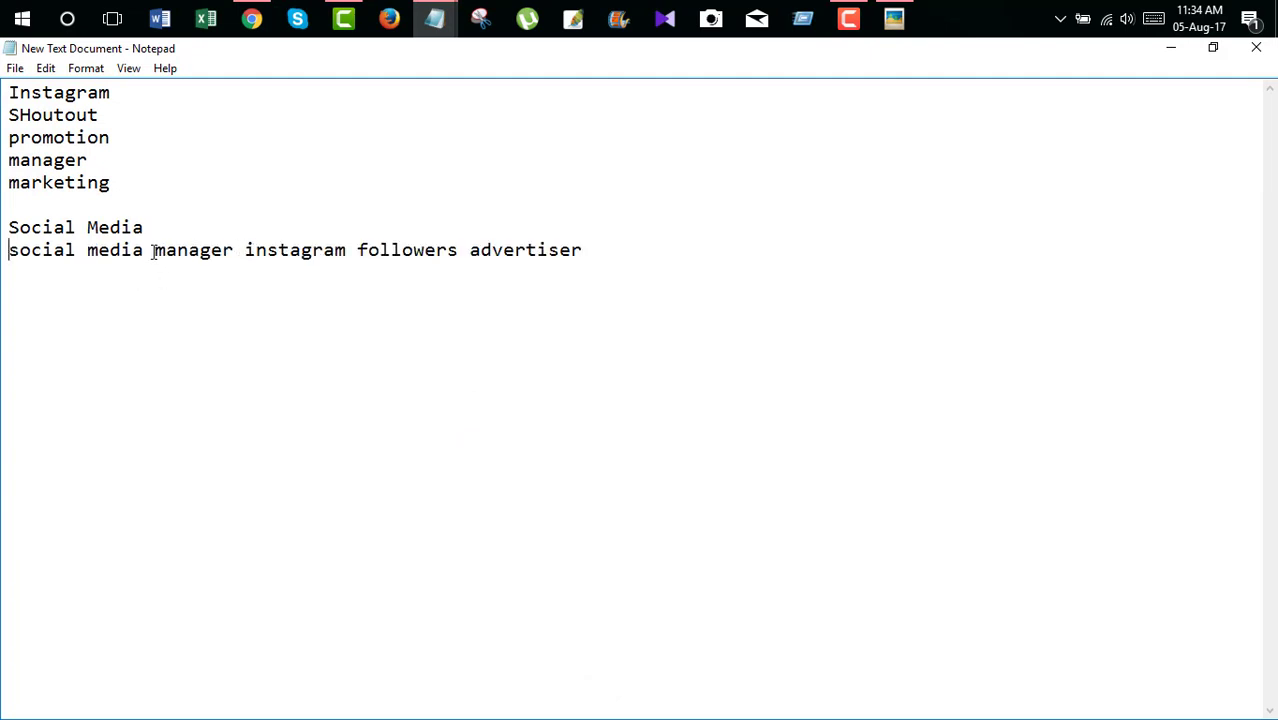
{"action": "key", "text": "Return"}
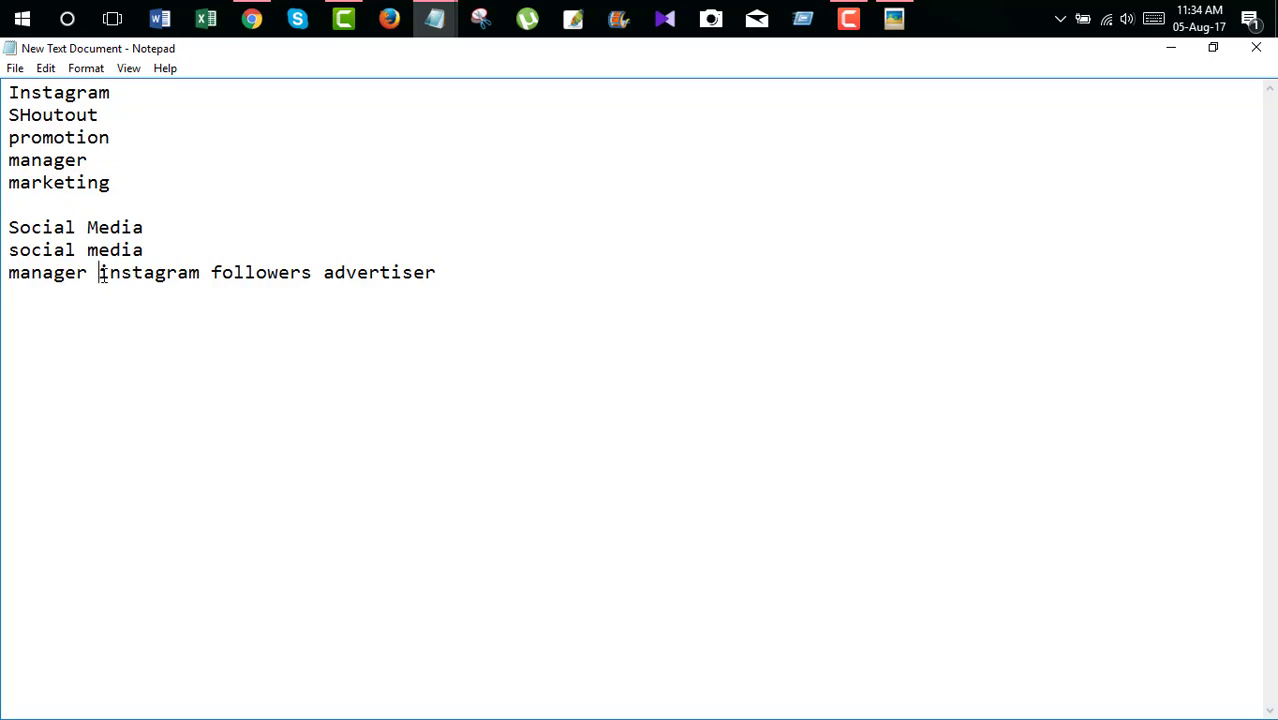
{"action": "key", "text": "Return"}
{"action": "key", "text": "Return"}
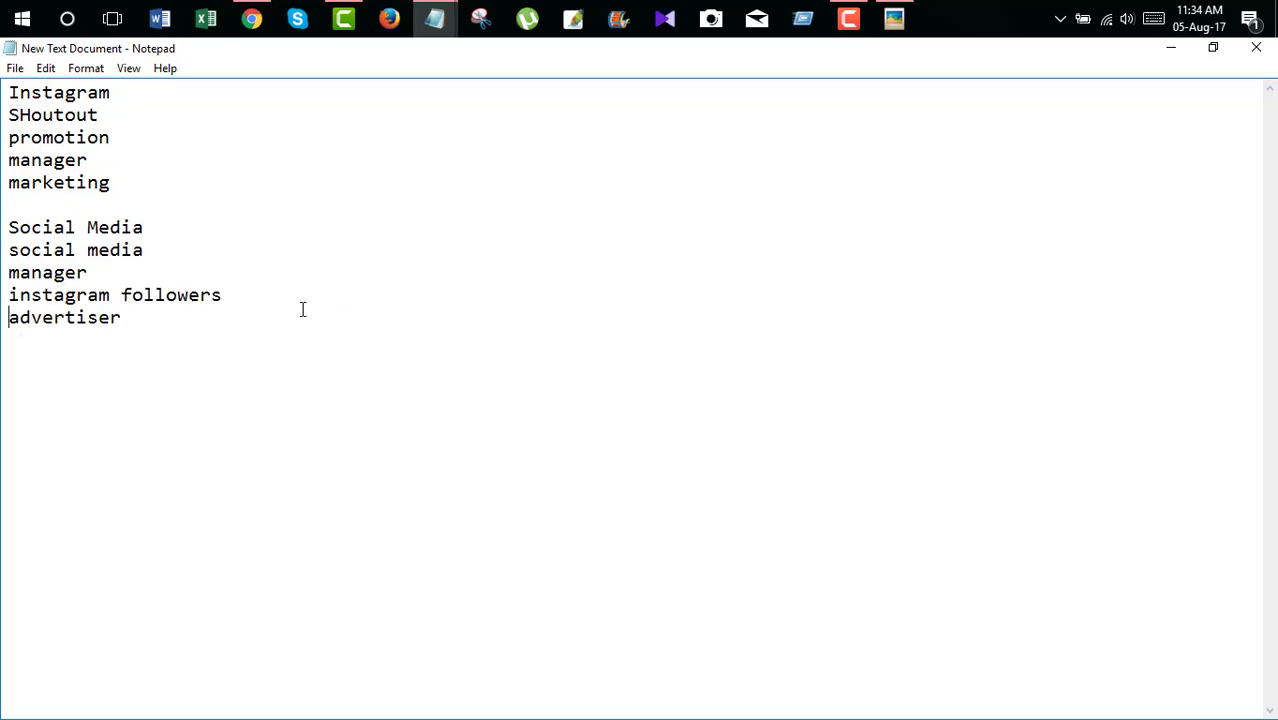
- Back in the browser, close the ad gig and open the $40 grow-and-manage gig and the 700k shoutout gig in new tabs
{"action": "left_click", "coordinate": [1171, 48]}
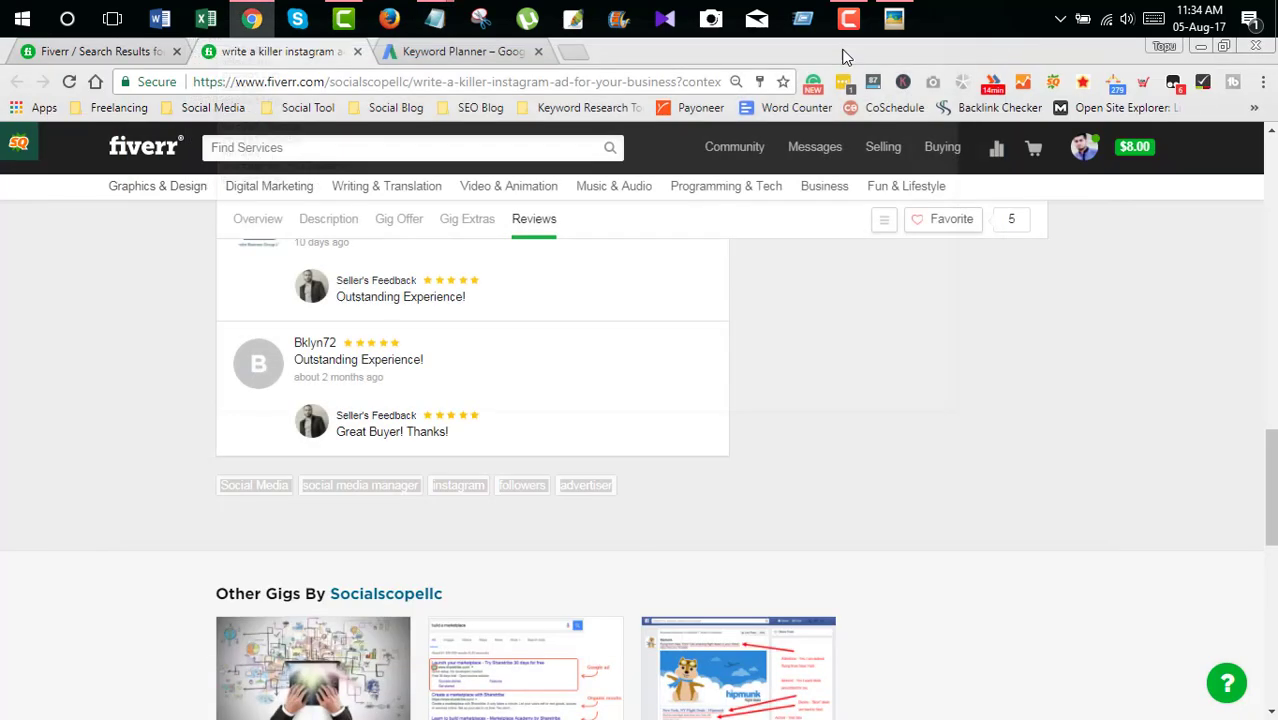
{"action": "left_click", "coordinate": [357, 51]}
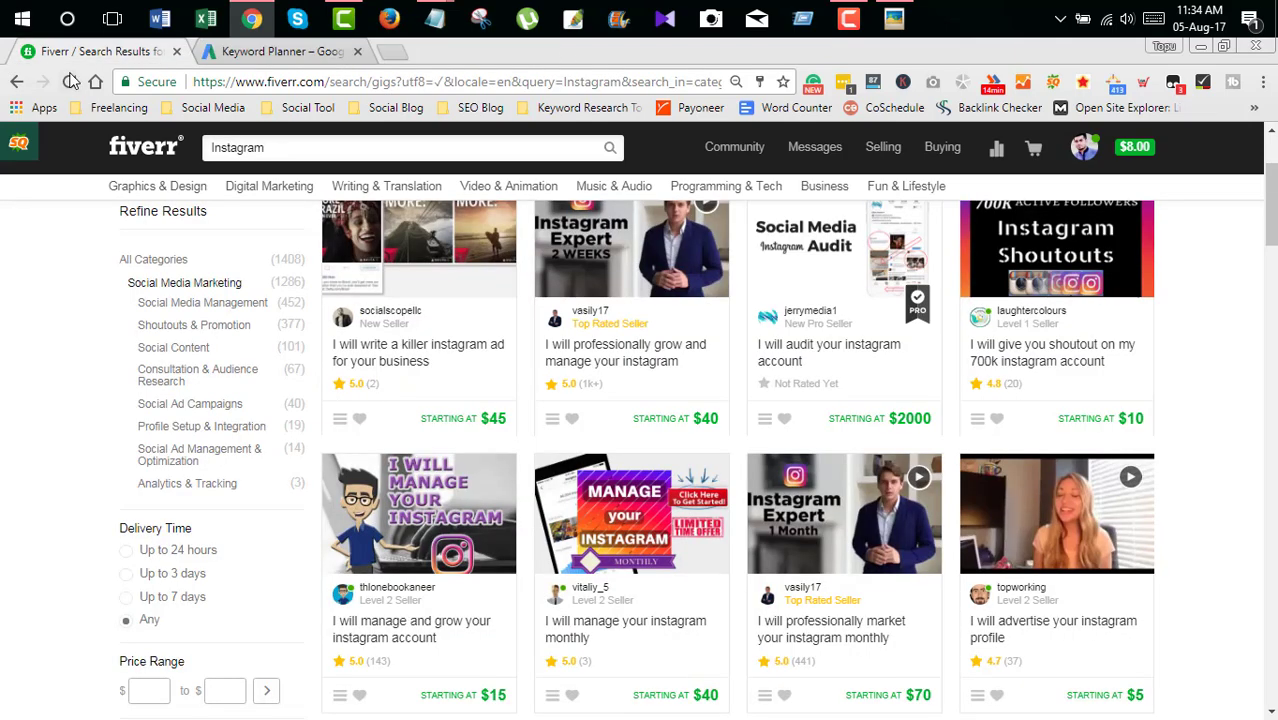
{"action": "right_click", "coordinate": [615, 340]}
{"action": "left_click", "coordinate": [630, 345]}
{"action": "right_click", "coordinate": [800, 357]}
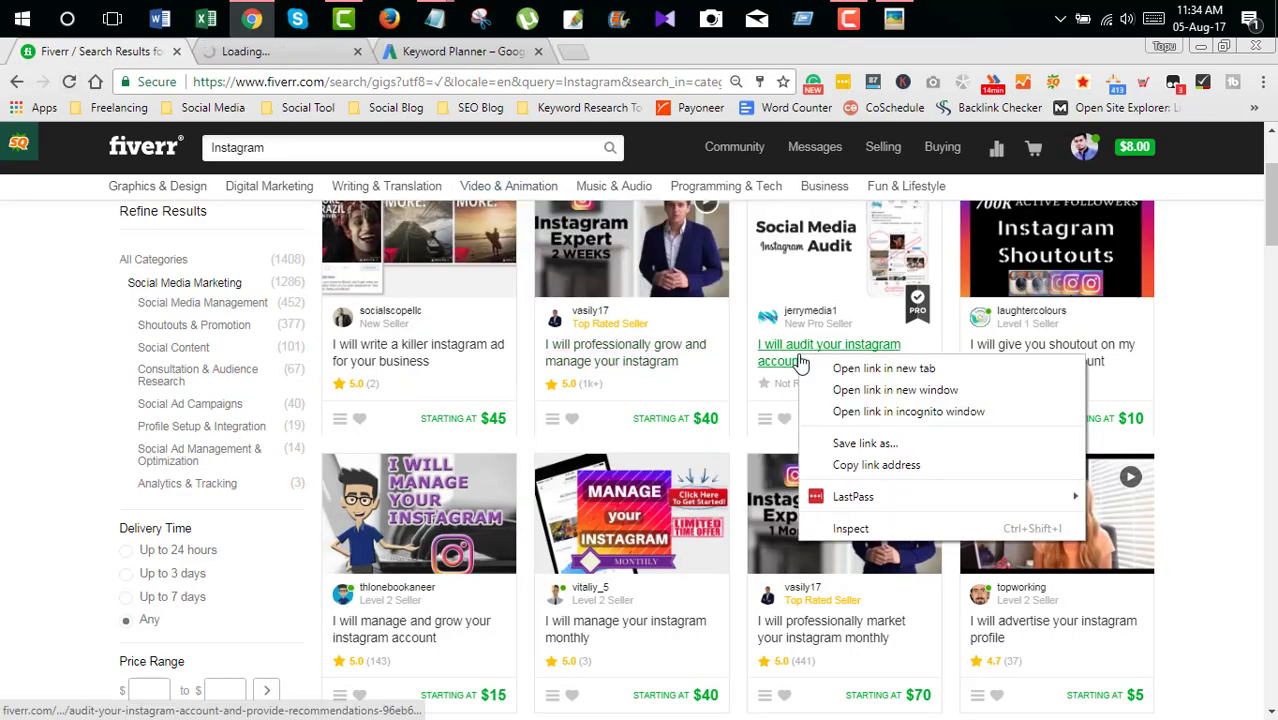
{"action": "left_click", "coordinate": [1188, 337]}
{"action": "right_click", "coordinate": [1020, 350]}
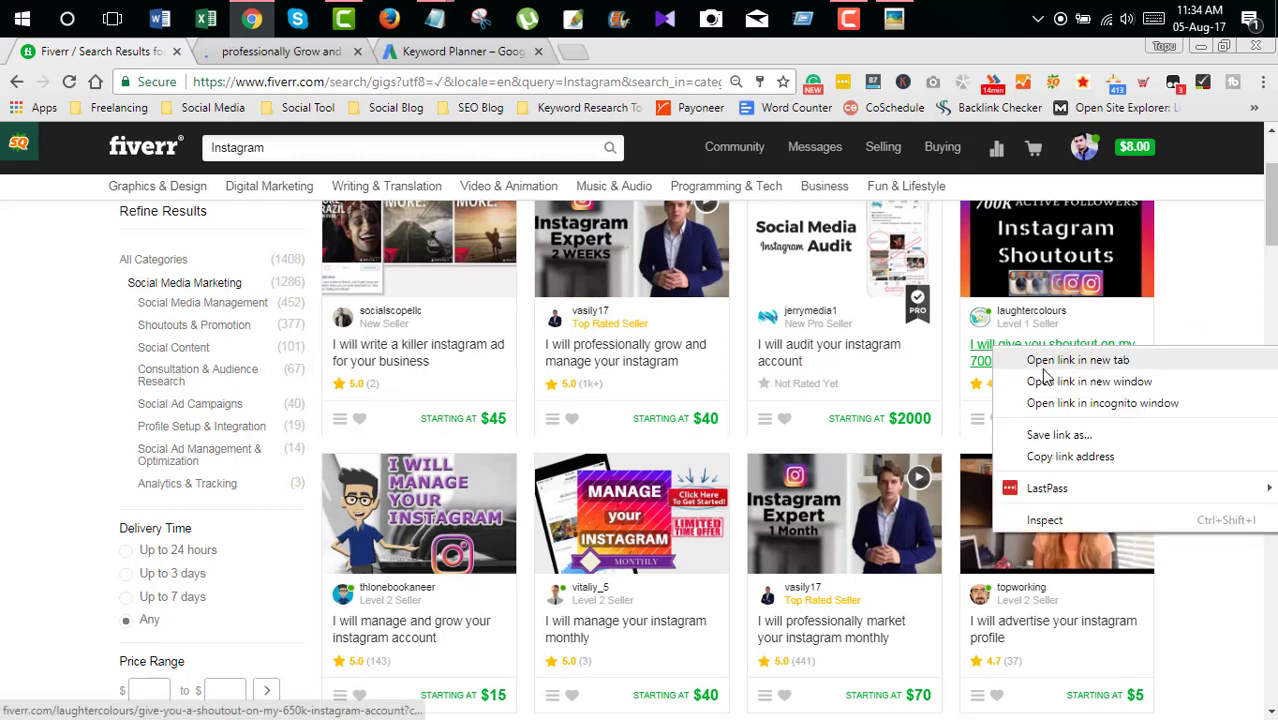
{"action": "left_click", "coordinate": [1065, 358]}
- Copy the full row of tags, niche marketing to Management, from the gig about professionally growing and managing Instagram
{"action": "left_click", "coordinate": [243, 52]}
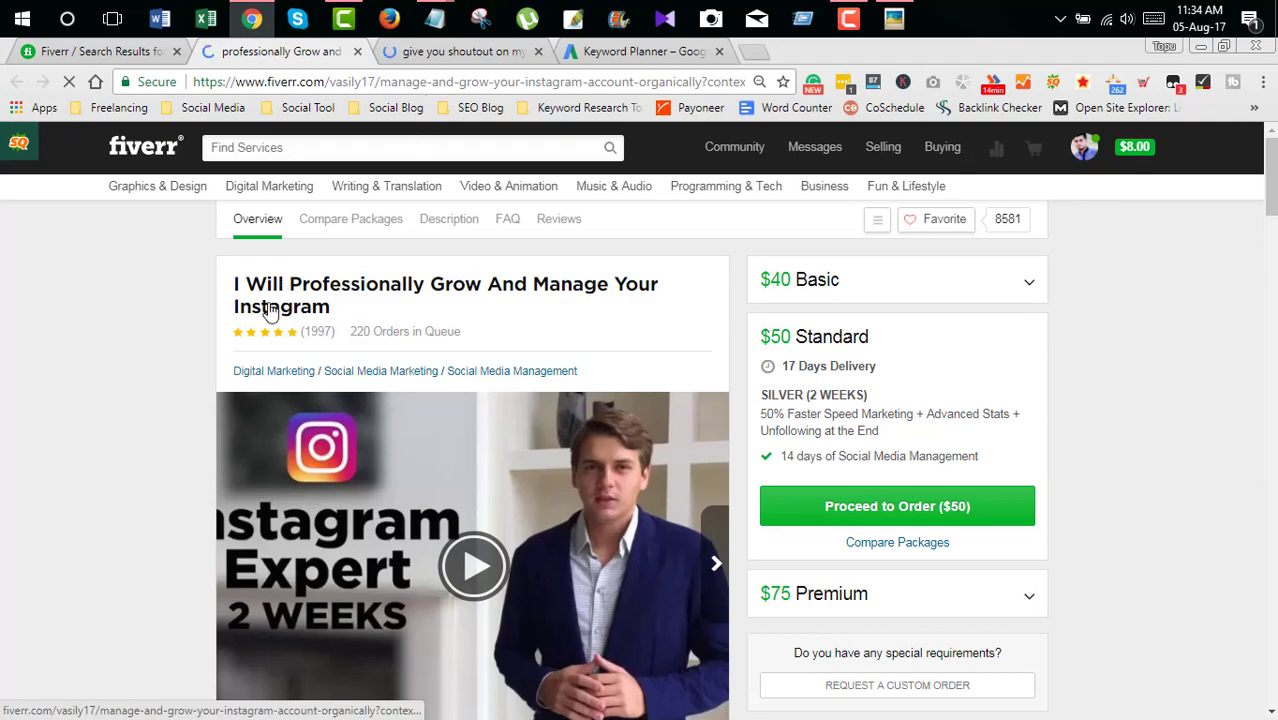
{"action": "scroll", "coordinate": [110, 411], "scroll_direction": "down", "scroll_amount": 4}
{"action": "scroll", "coordinate": [113, 412], "scroll_direction": "down", "scroll_amount": 14}
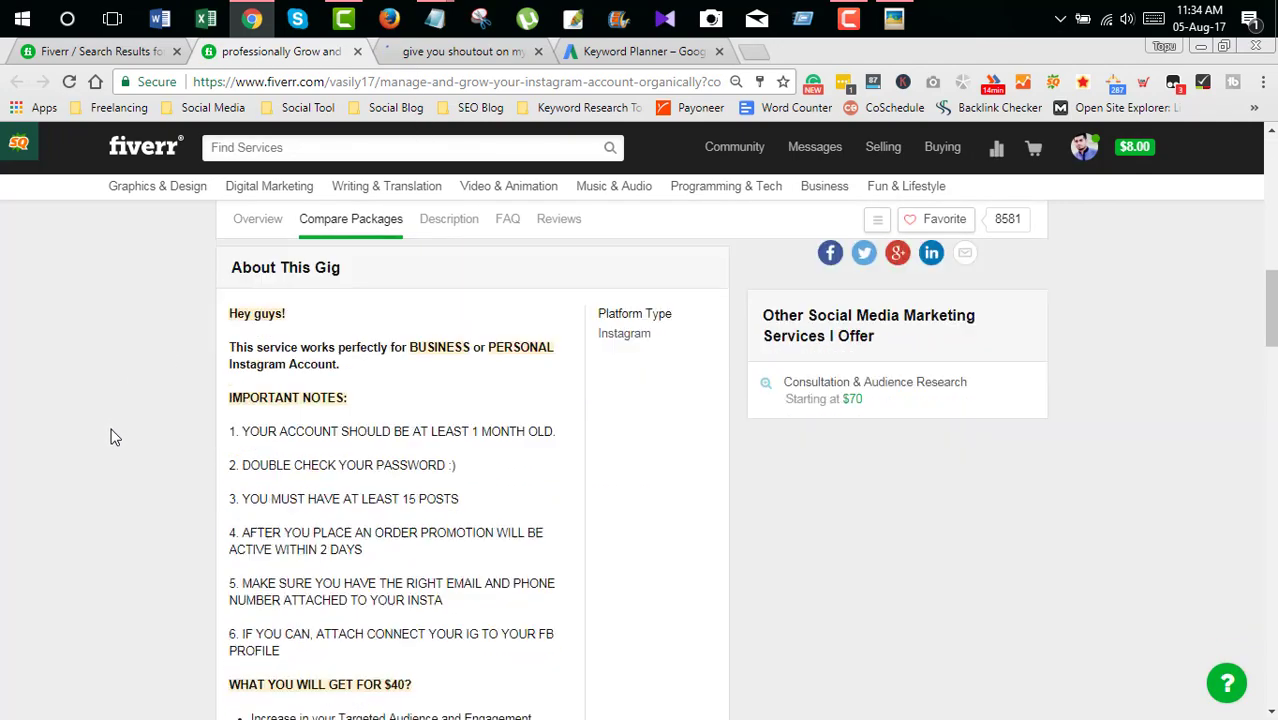
{"action": "scroll", "coordinate": [117, 446], "scroll_direction": "down", "scroll_amount": 12}
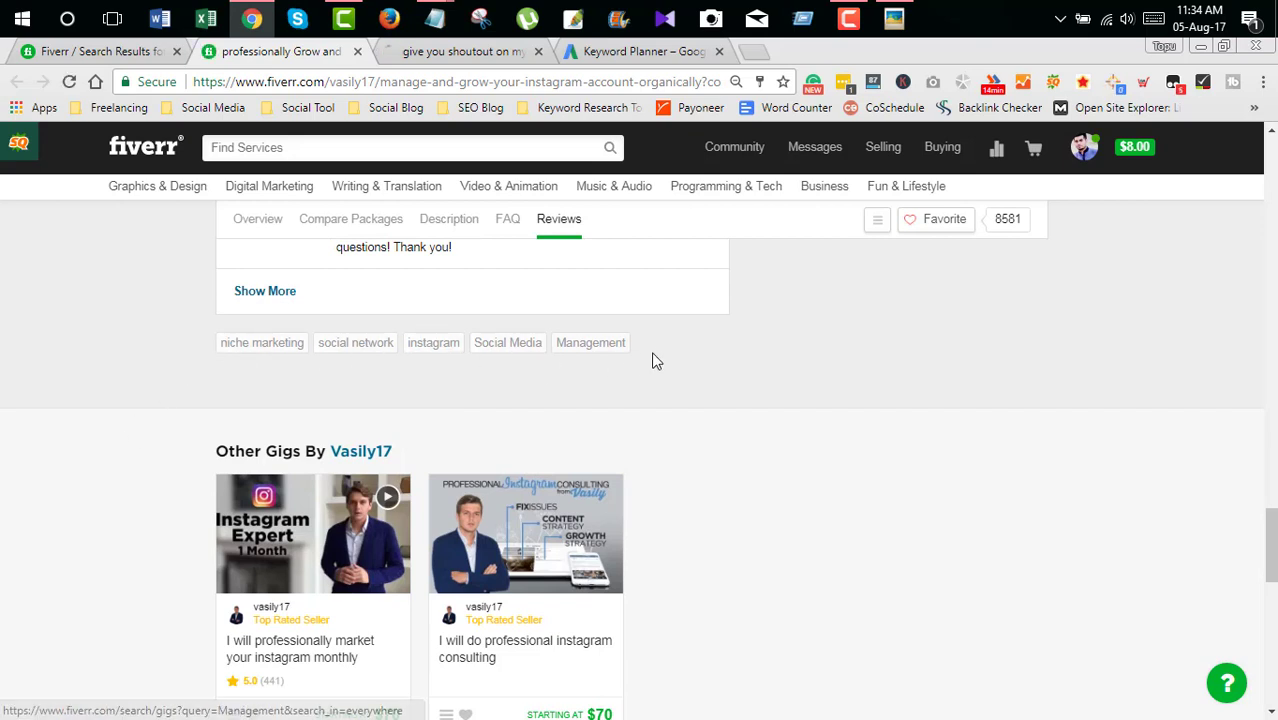
{"action": "left_click_drag", "start_coordinate": [653, 360], "coordinate": [630, 345]}
{"action": "key", "text": "ctrl+c"}
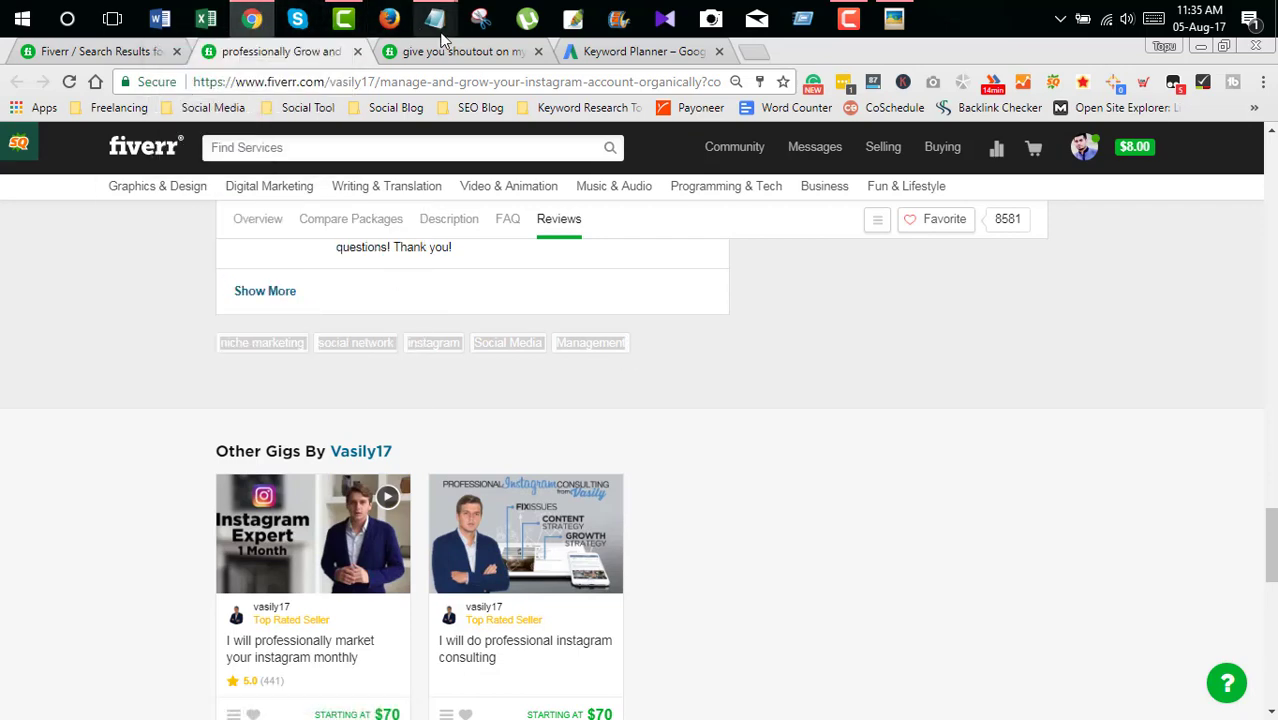
- Paste the tags into Notepad below advertiser after a blank line, putting niche marketing, social network, instagram, Social Media and Management on separate lines
{"action": "mouse_move", "coordinate": [441, 35]}
{"action": "left_click", "coordinate": [489, 103]}
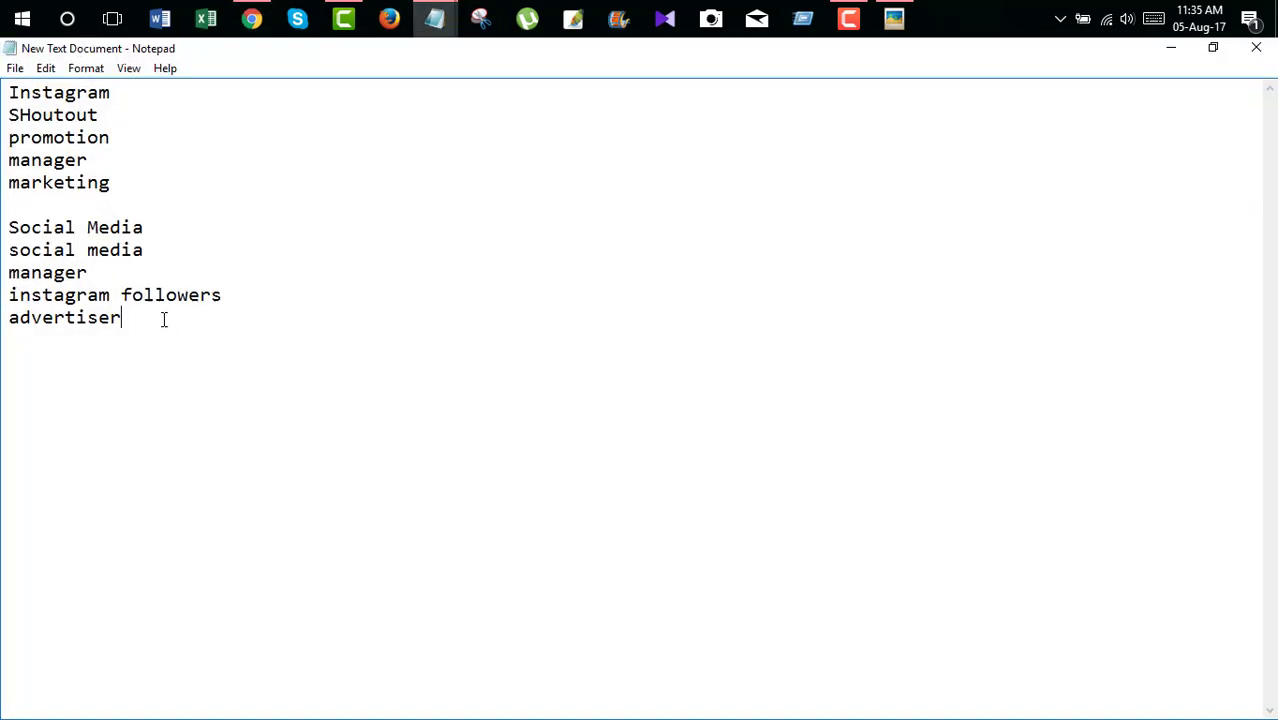
{"action": "key", "text": "ctrl+v"}
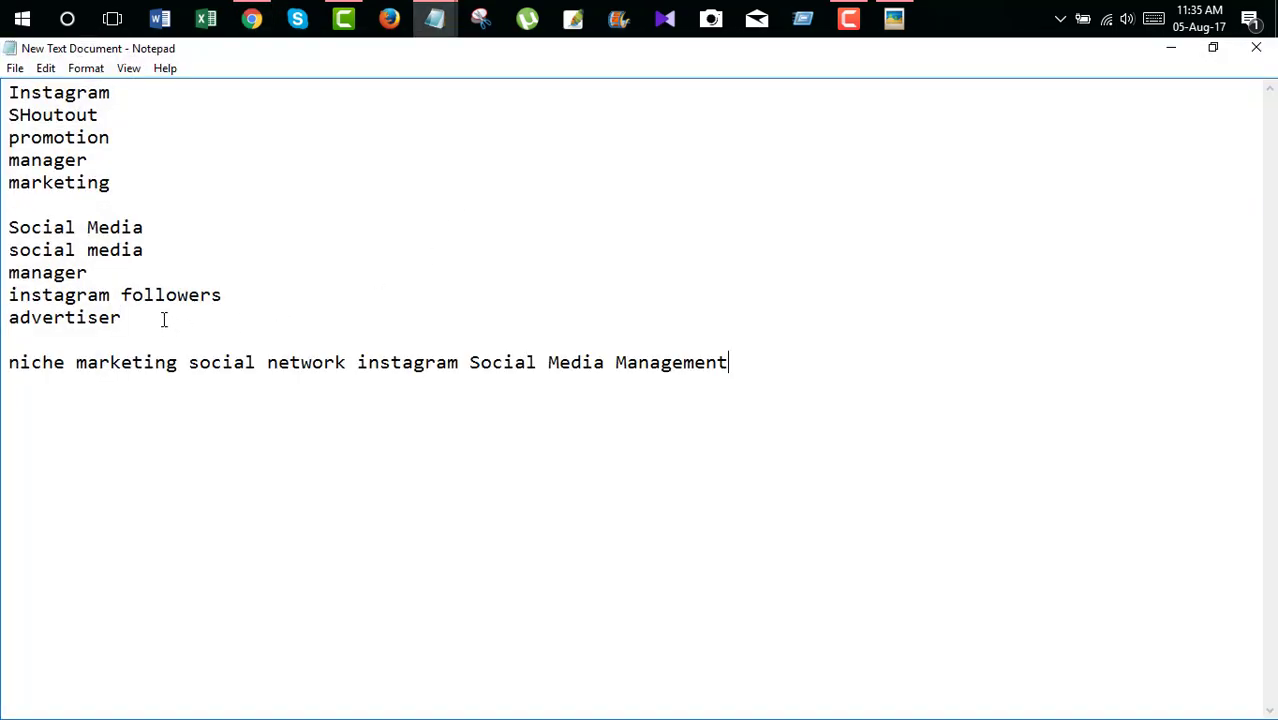
{"action": "left_click", "coordinate": [187, 364]}
{"action": "key", "text": "Return"}
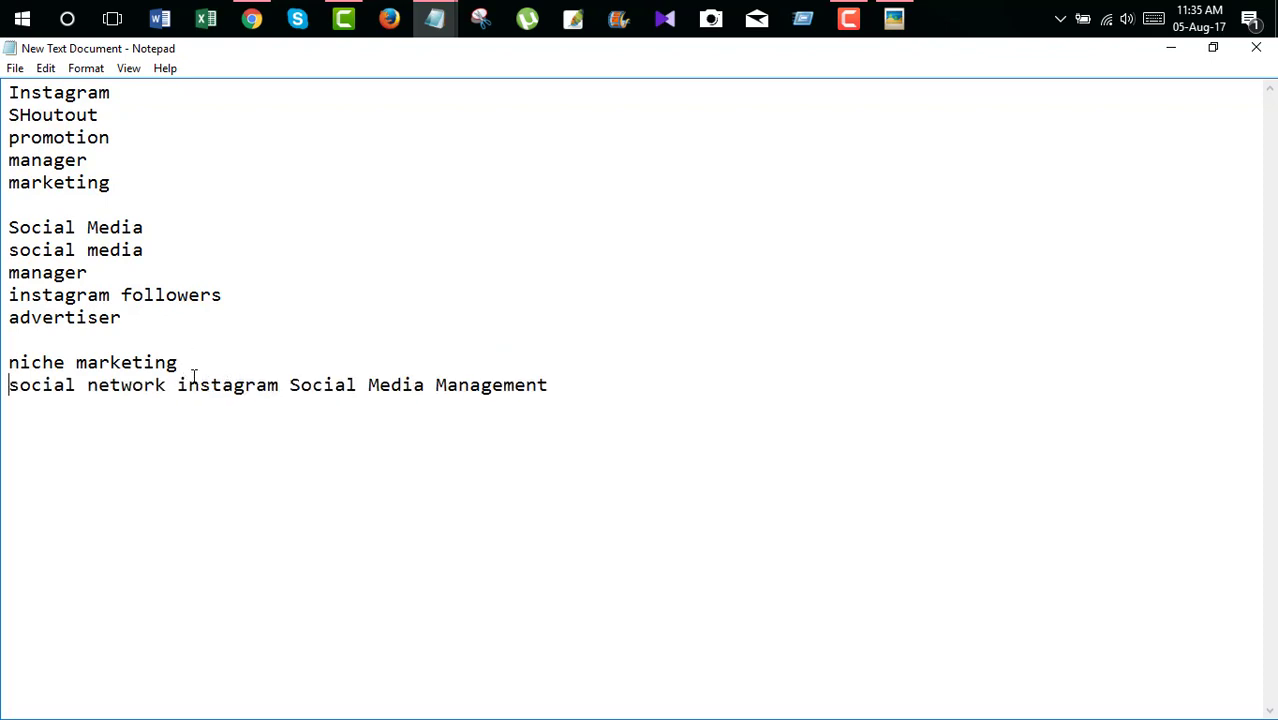
{"action": "key", "text": "Return"}
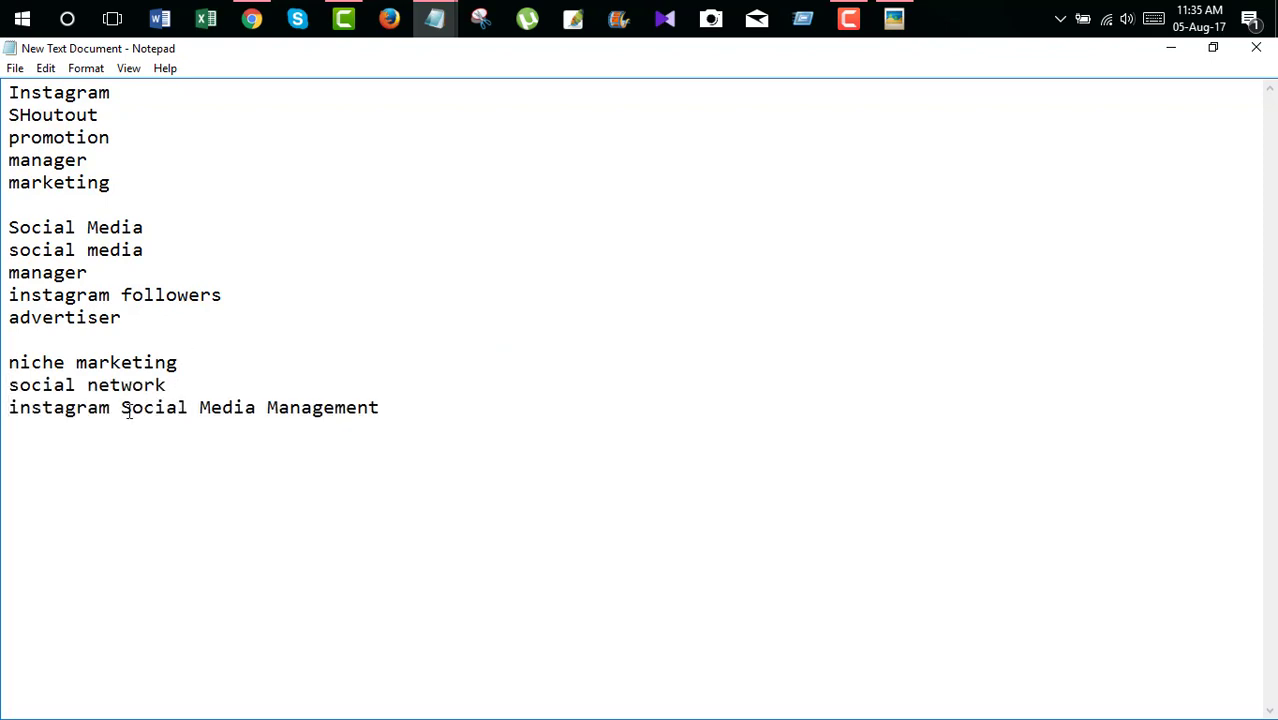
{"action": "left_click", "coordinate": [121, 408]}
{"action": "key", "text": "Return"}
{"action": "left_click", "coordinate": [155, 430]}
{"action": "key", "text": "Return"}
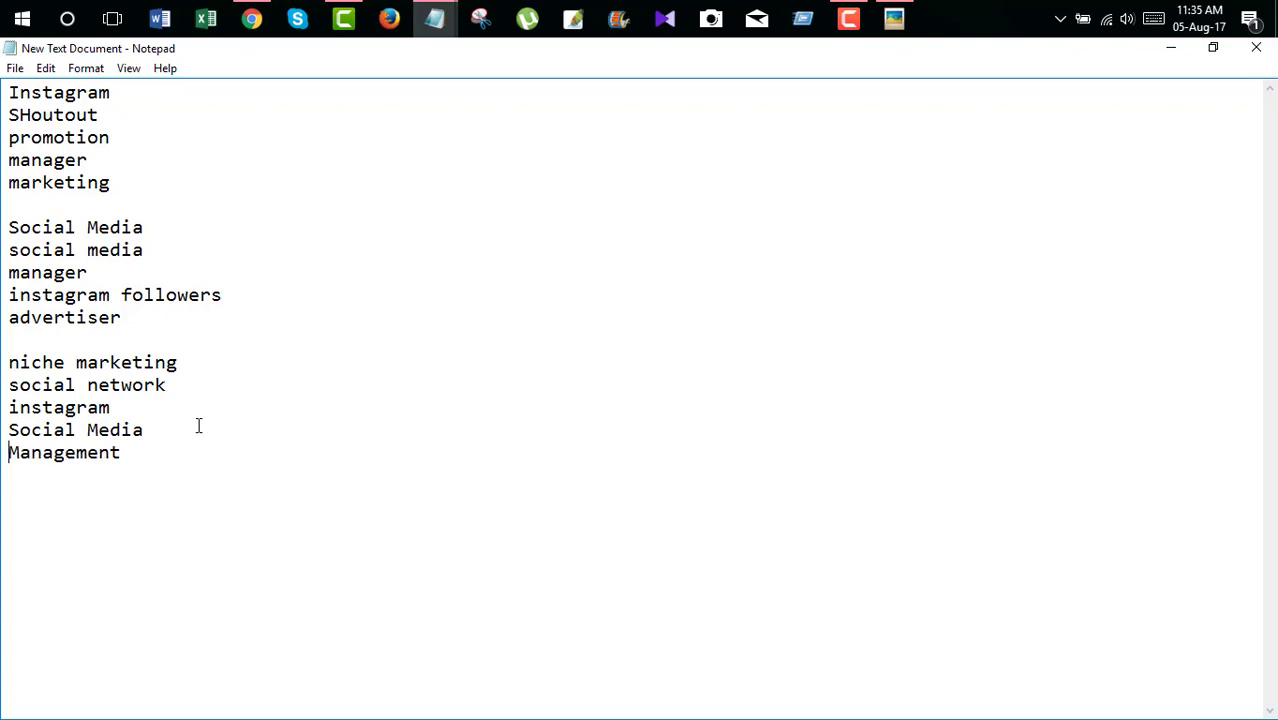
- Back in the browser, close the grow-and-manage gig and copy the shoutout gig's tags, from shoutout to followers
{"action": "left_click", "coordinate": [253, 20]}
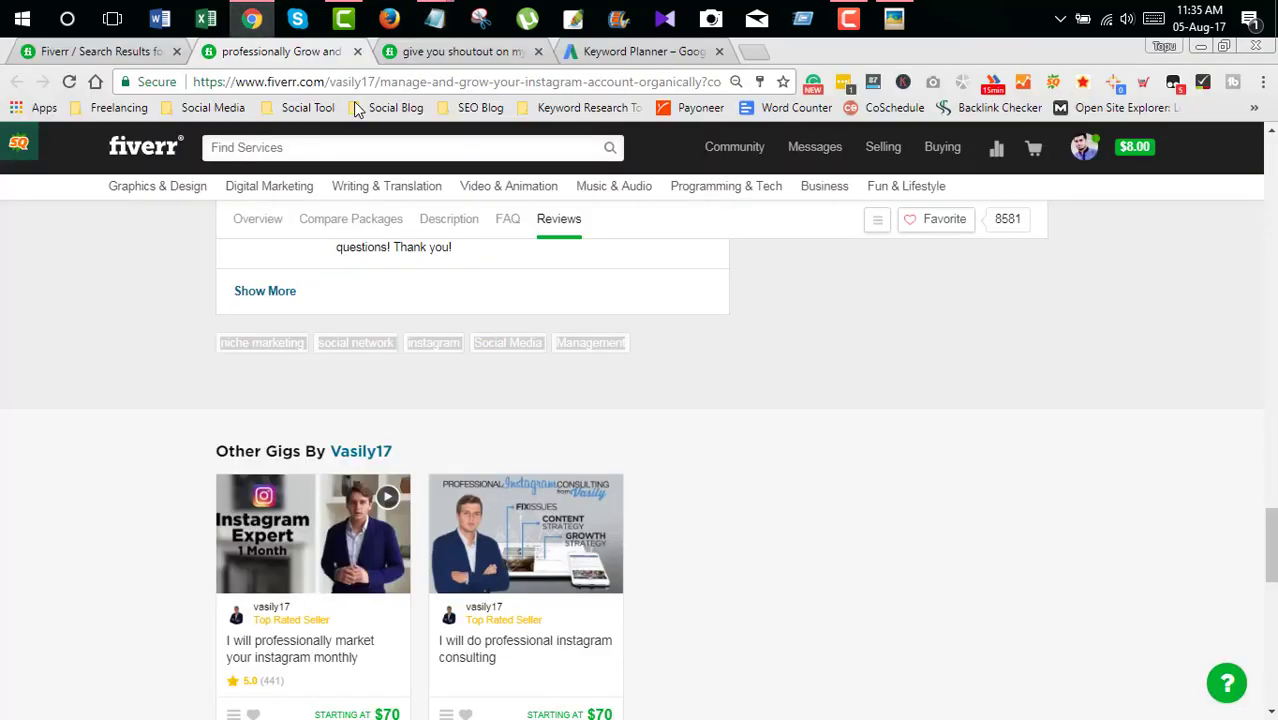
{"action": "left_click", "coordinate": [435, 62]}
{"action": "scroll", "coordinate": [157, 465], "scroll_direction": "down", "scroll_amount": 10}
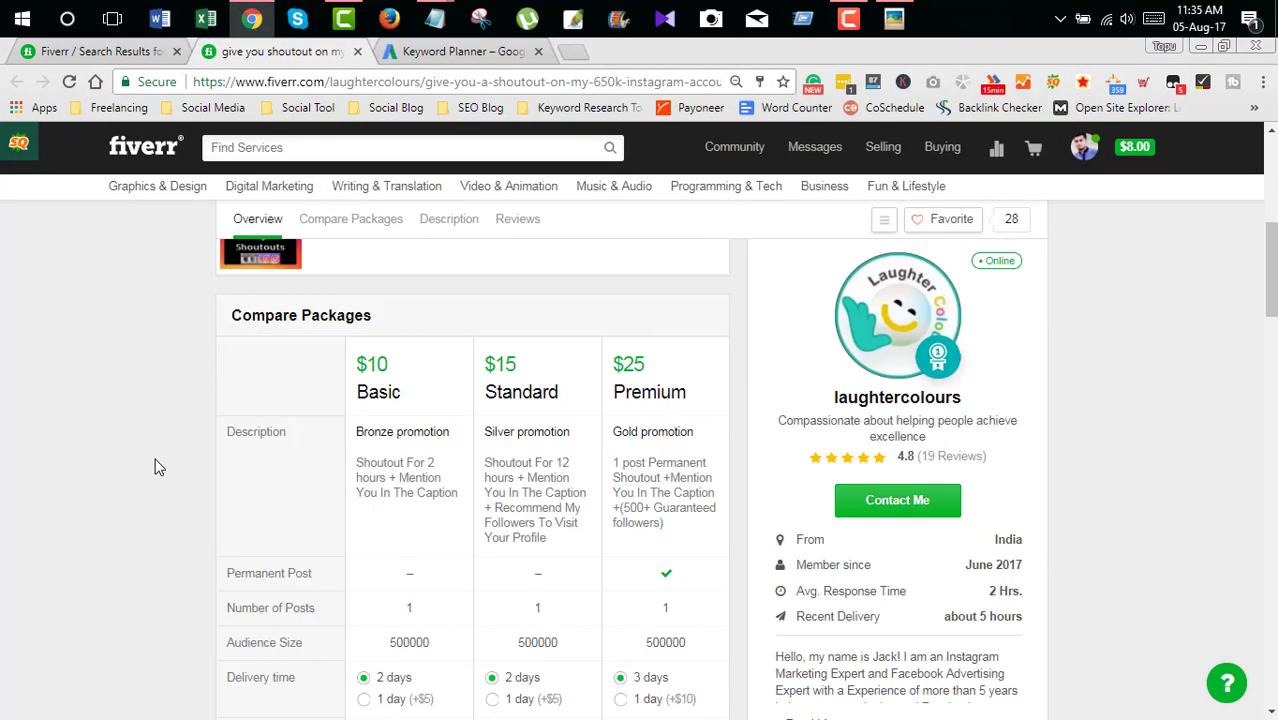
{"action": "scroll", "coordinate": [160, 488], "scroll_direction": "down", "scroll_amount": 15}
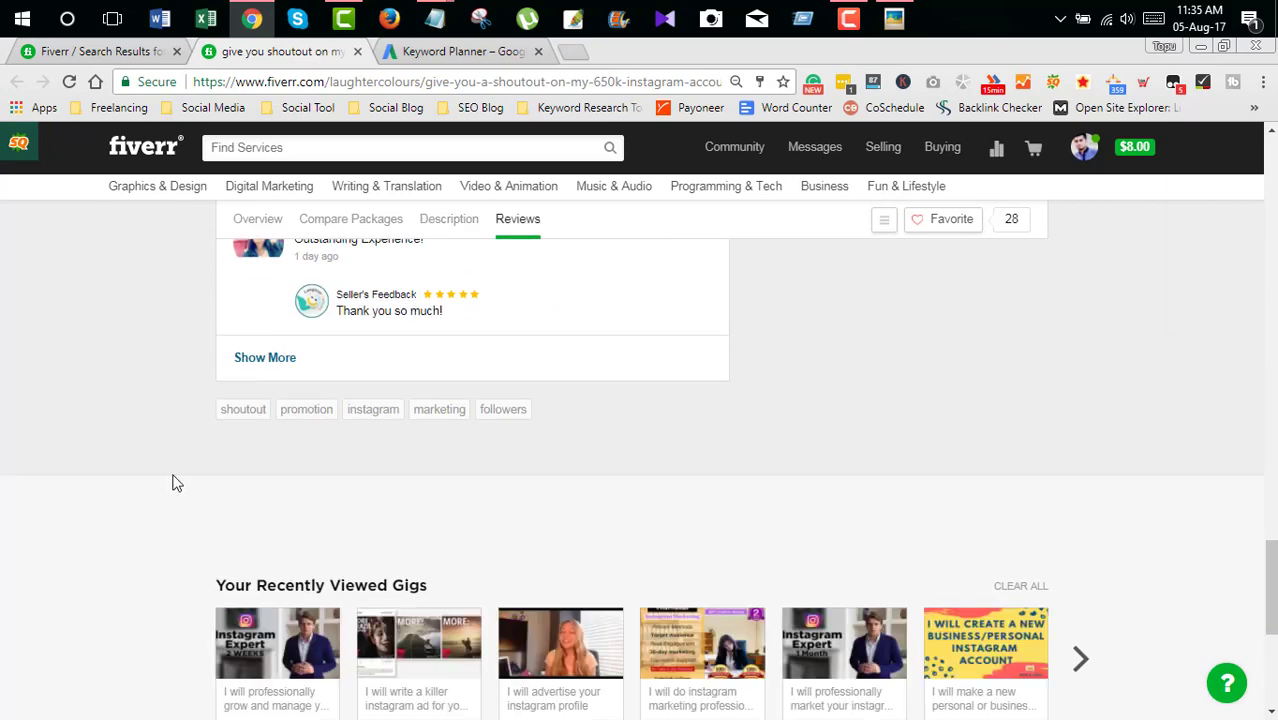
{"action": "left_click_drag", "start_coordinate": [193, 420], "coordinate": [533, 415]}
{"action": "right_click", "coordinate": [491, 411]}
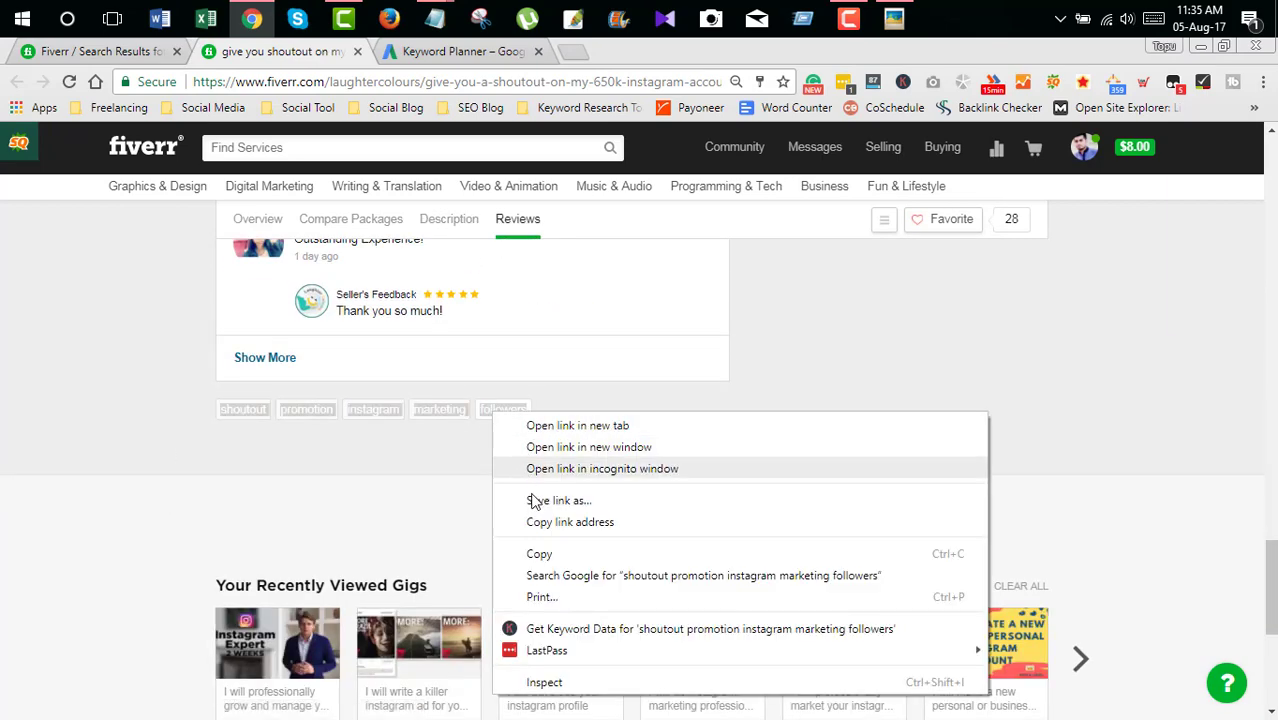
{"action": "left_click", "coordinate": [536, 552]}
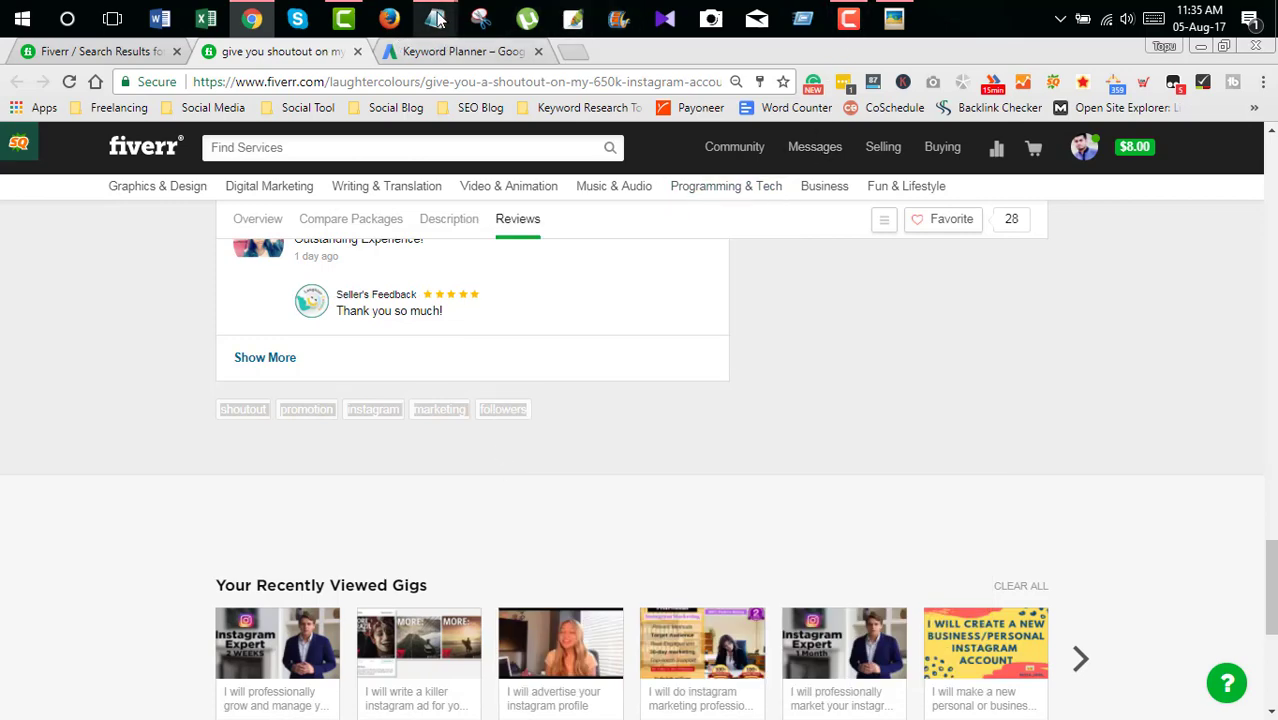
- Paste the shoutout gig's tags into Notepad below Management, putting shoutout, promotion, instagram, marketing and followers on separate lines
{"action": "mouse_move", "coordinate": [436, 17]}
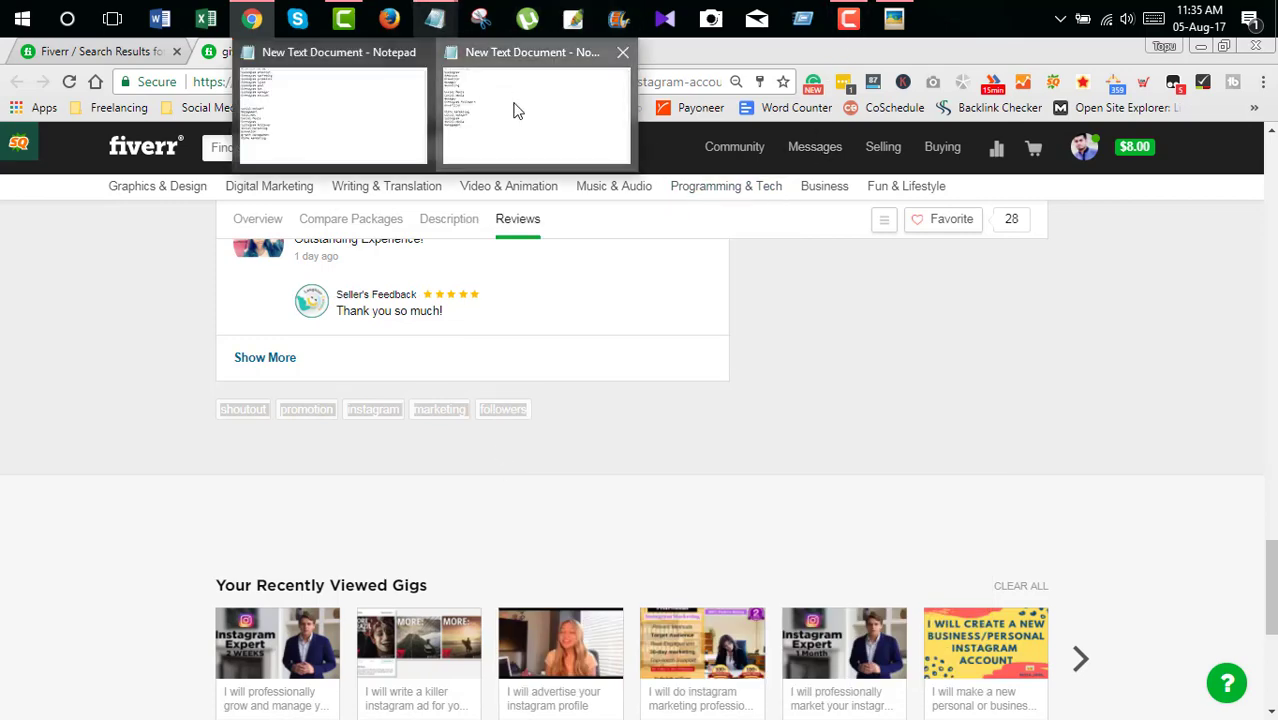
{"action": "left_click", "coordinate": [514, 108]}
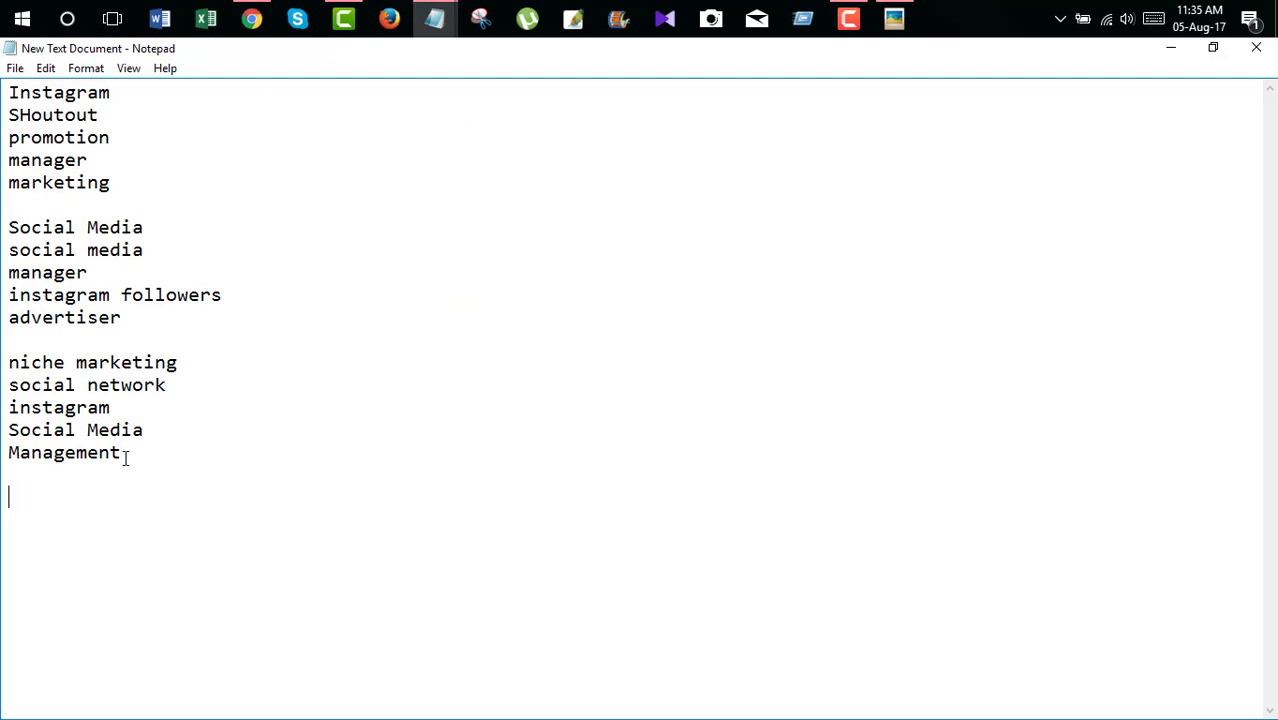
{"action": "key", "text": "ctrl+v"}
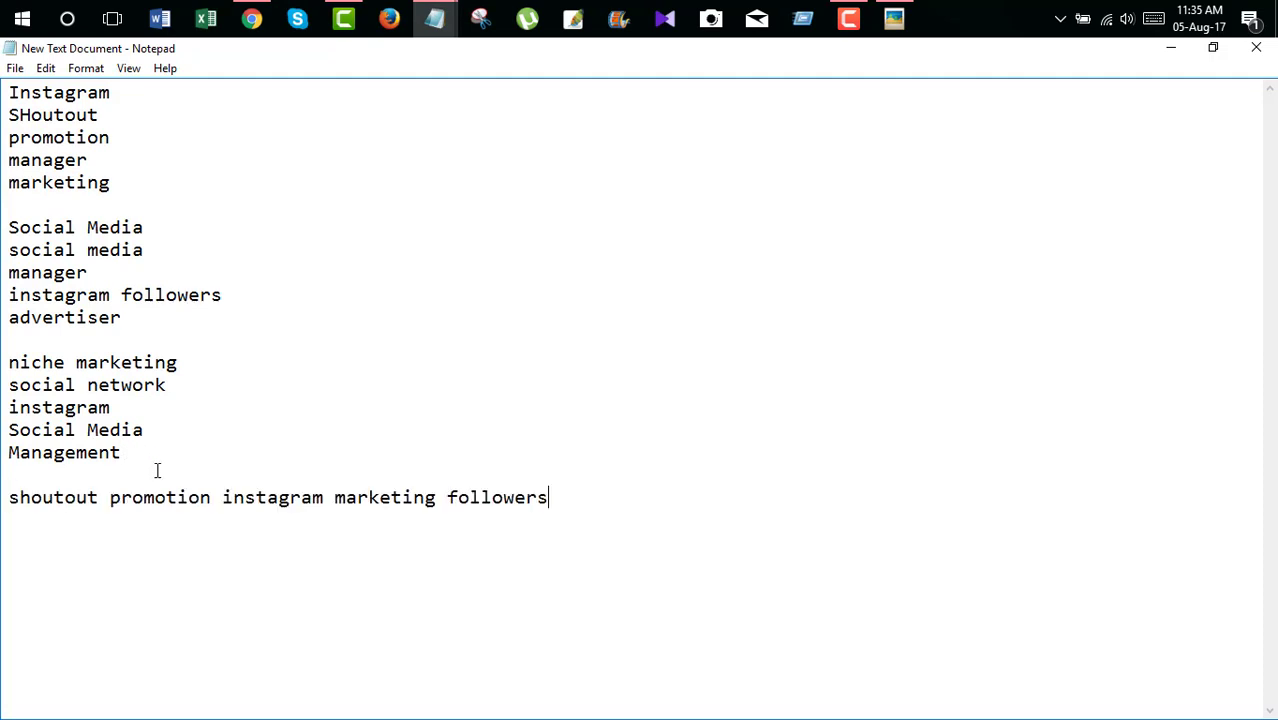
{"action": "left_click", "coordinate": [110, 497]}
{"action": "key", "text": "Return"}
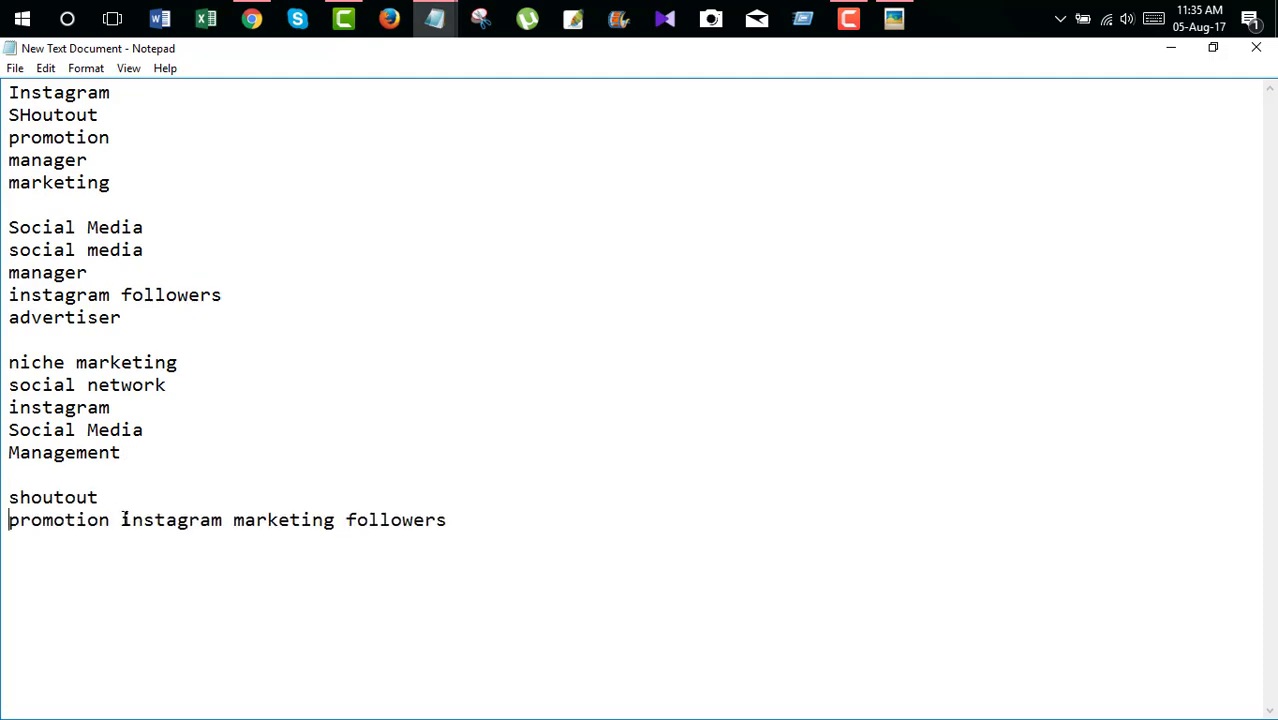
{"action": "left_click", "coordinate": [122, 520]}
{"action": "key", "text": "Return"}
{"action": "left_click", "coordinate": [122, 542]}
{"action": "key", "text": "Return"}
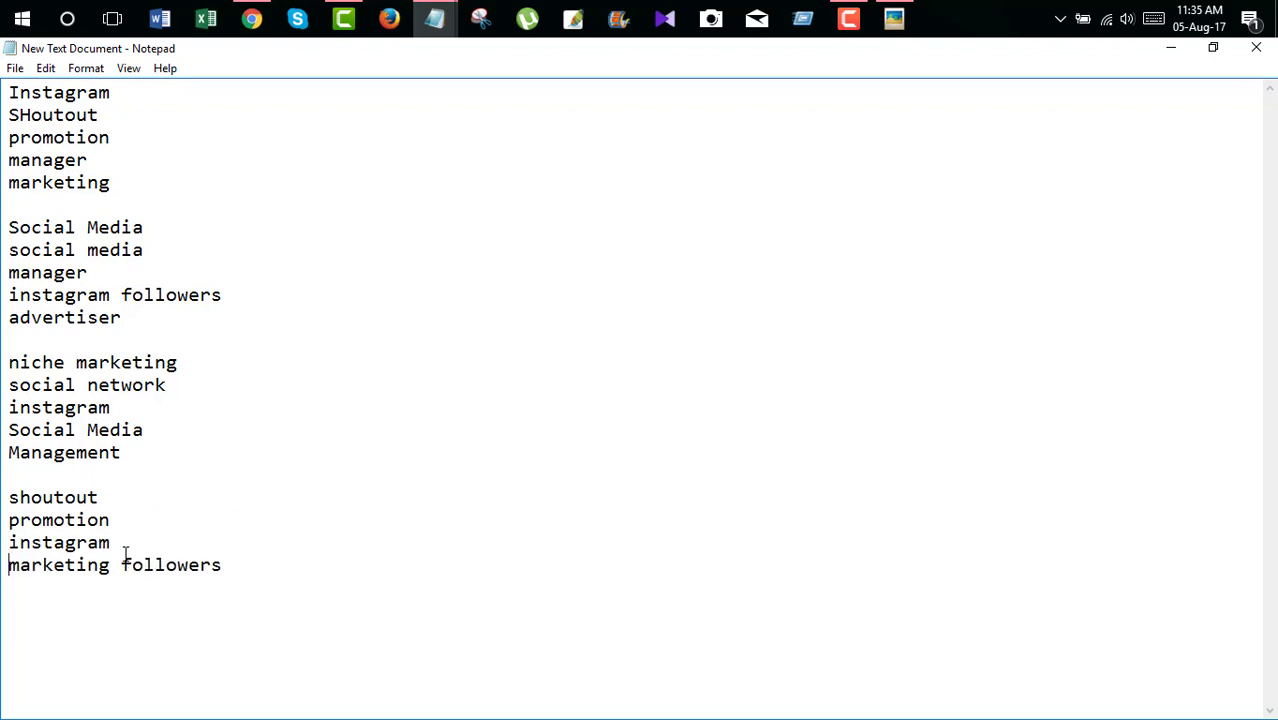
{"action": "left_click", "coordinate": [121, 566]}
{"action": "key", "text": "Return"}
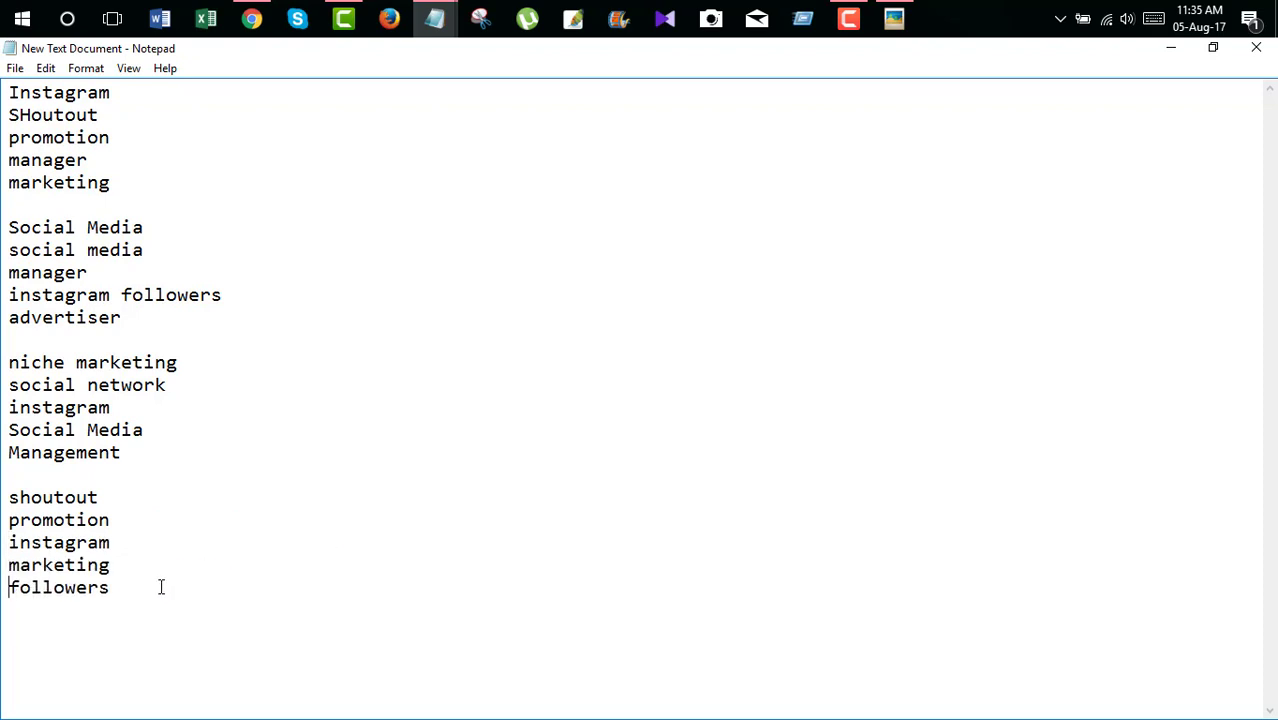
- Remove the blank lines above shoutout and above niche marketing so the tags from Social Media to followers form one group
{"action": "left_click_drag", "start_coordinate": [110, 587], "coordinate": [4, 362]}
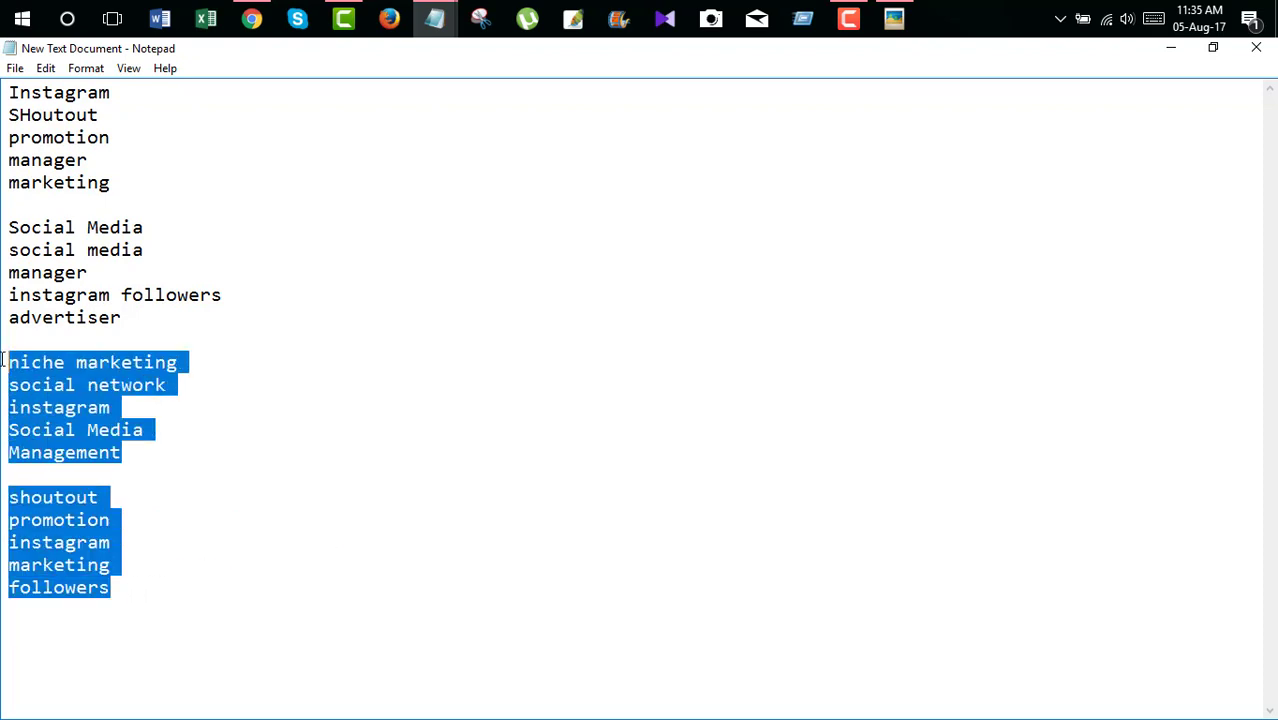
{"action": "left_click", "coordinate": [24, 477]}
{"action": "key", "text": "BackSpace"}
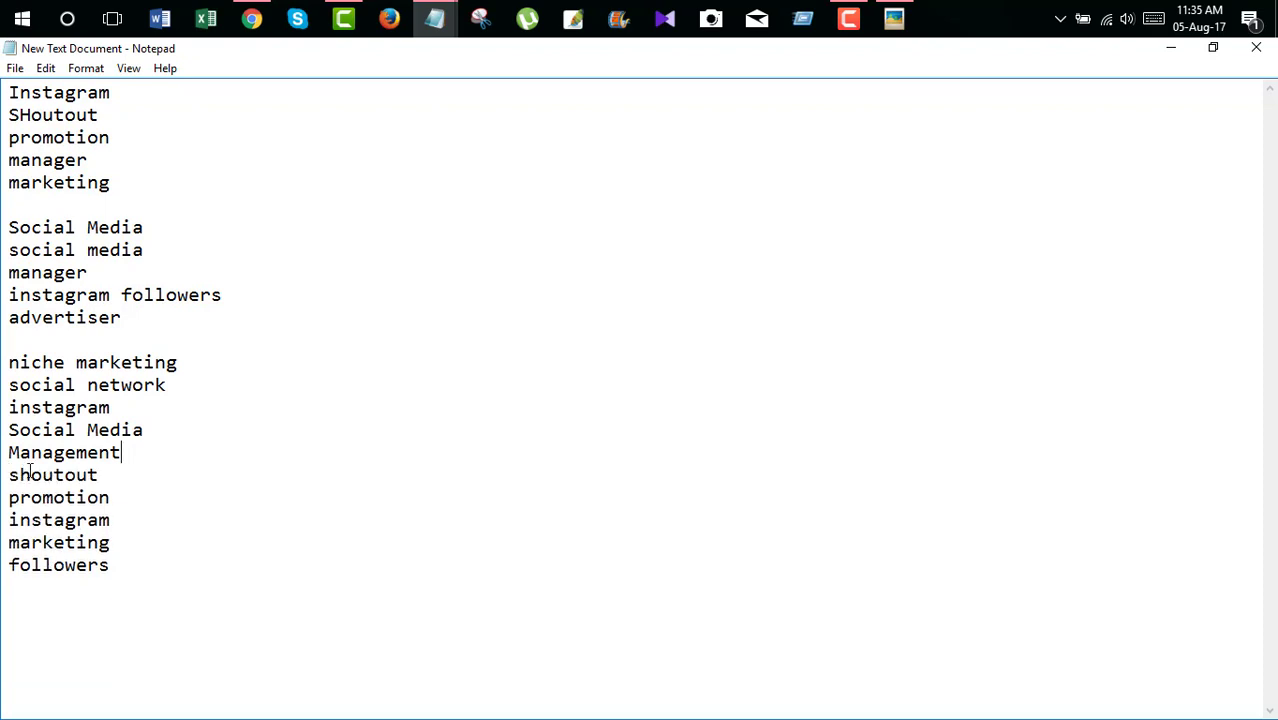
{"action": "left_click", "coordinate": [19, 345]}
{"action": "key", "text": "BackSpace"}
{"action": "left_click_drag", "start_coordinate": [130, 550], "coordinate": [4, 230]}
{"action": "left_click", "coordinate": [90, 160]}
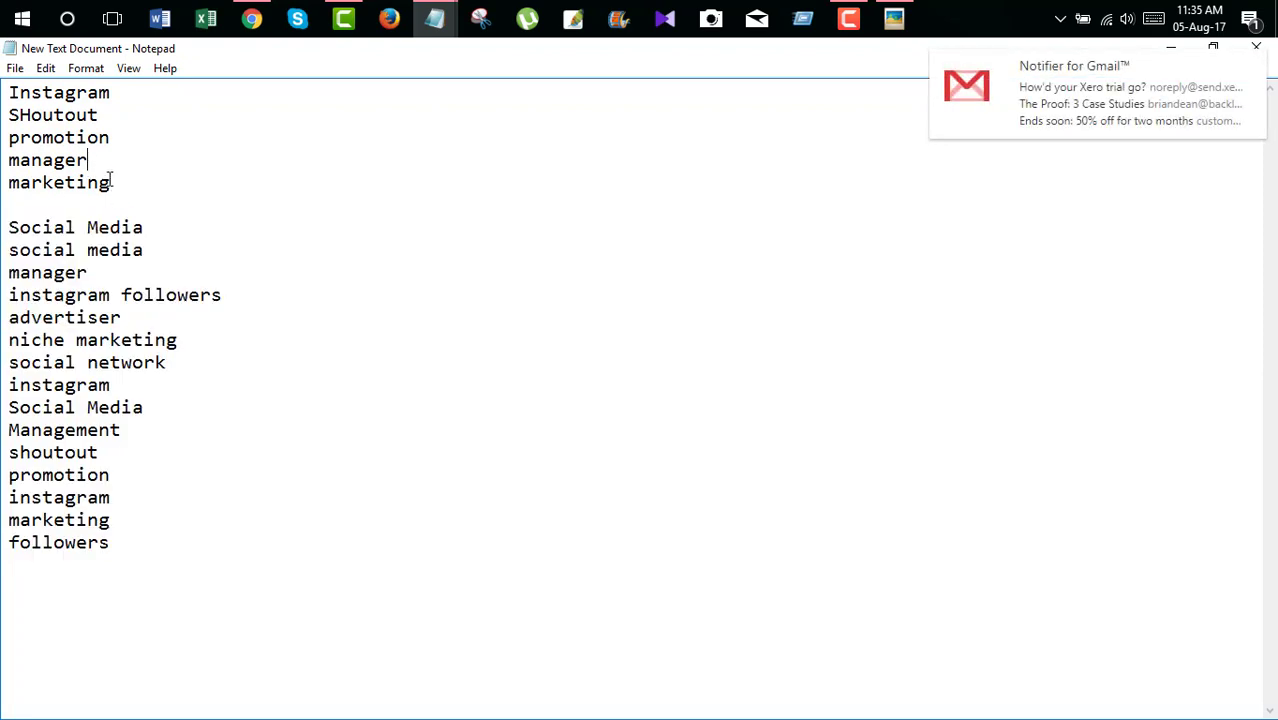
- Dismiss the mail notification and delete the repeated social media and manager tags from the second group
{"action": "left_click_drag", "start_coordinate": [112, 182], "coordinate": [3, 90]}
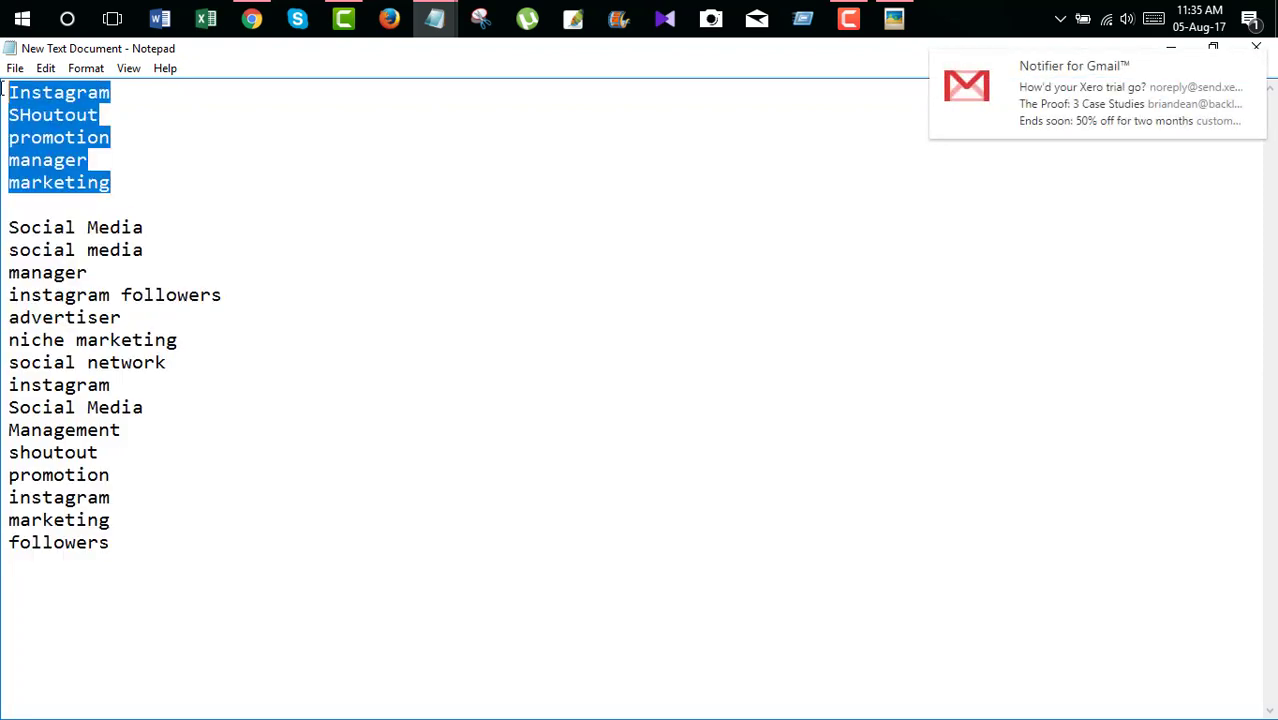
{"action": "left_click", "coordinate": [1252, 64]}
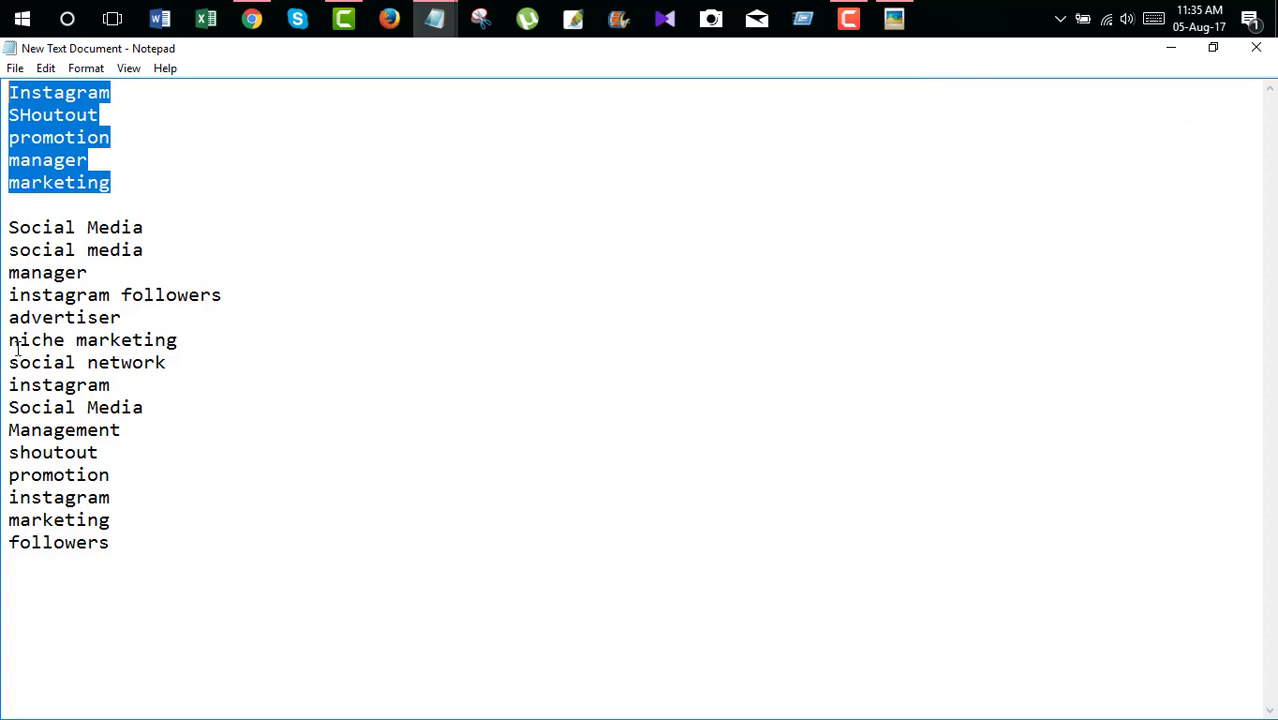
{"action": "left_click", "coordinate": [62, 252]}
{"action": "left_click_drag", "start_coordinate": [144, 251], "coordinate": [10, 255]}
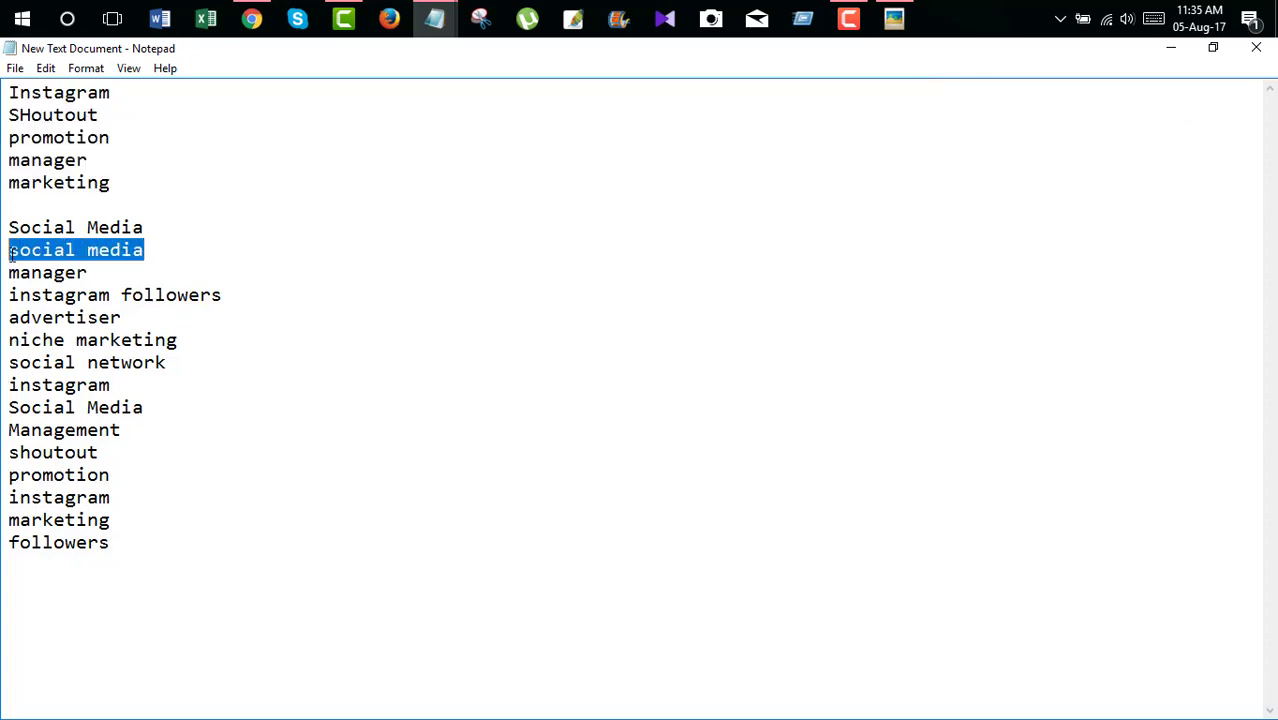
{"action": "key", "text": "BackSpace"}
{"action": "key", "text": "BackSpace"}
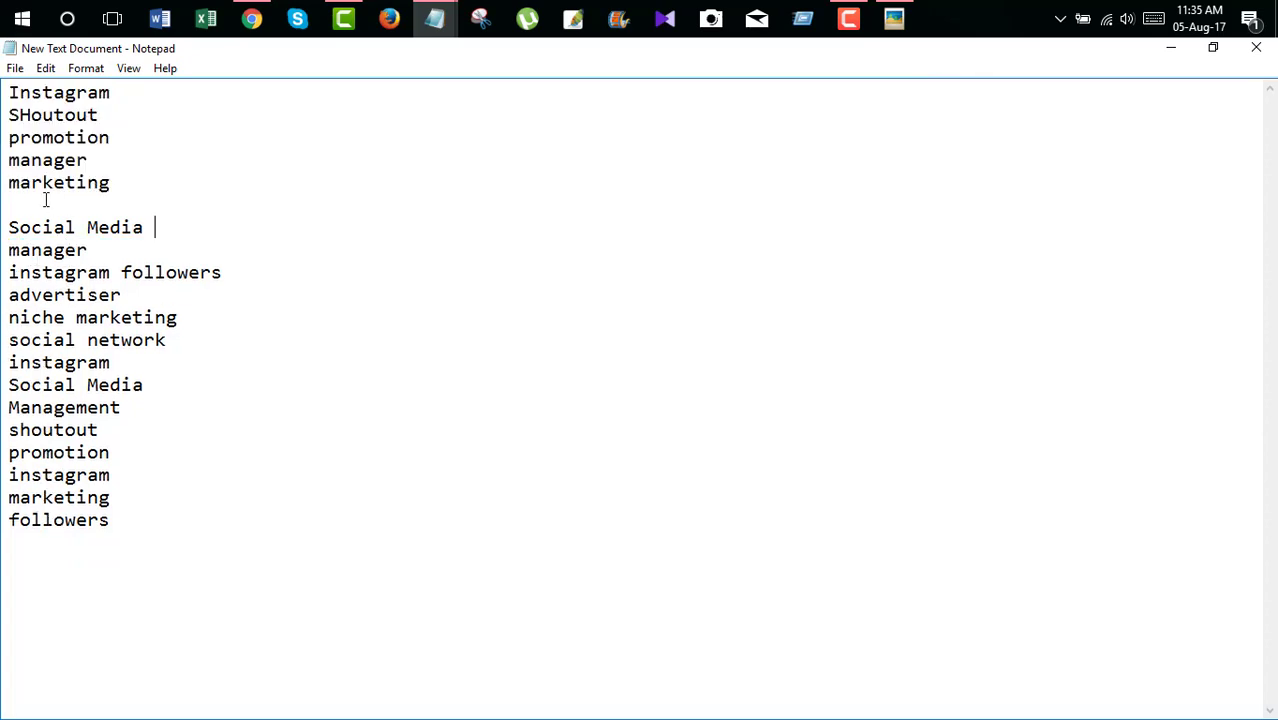
{"action": "left_click_drag", "start_coordinate": [99, 252], "coordinate": [5, 252]}
{"action": "key", "text": "BackSpace"}
{"action": "key", "text": "BackSpace"}
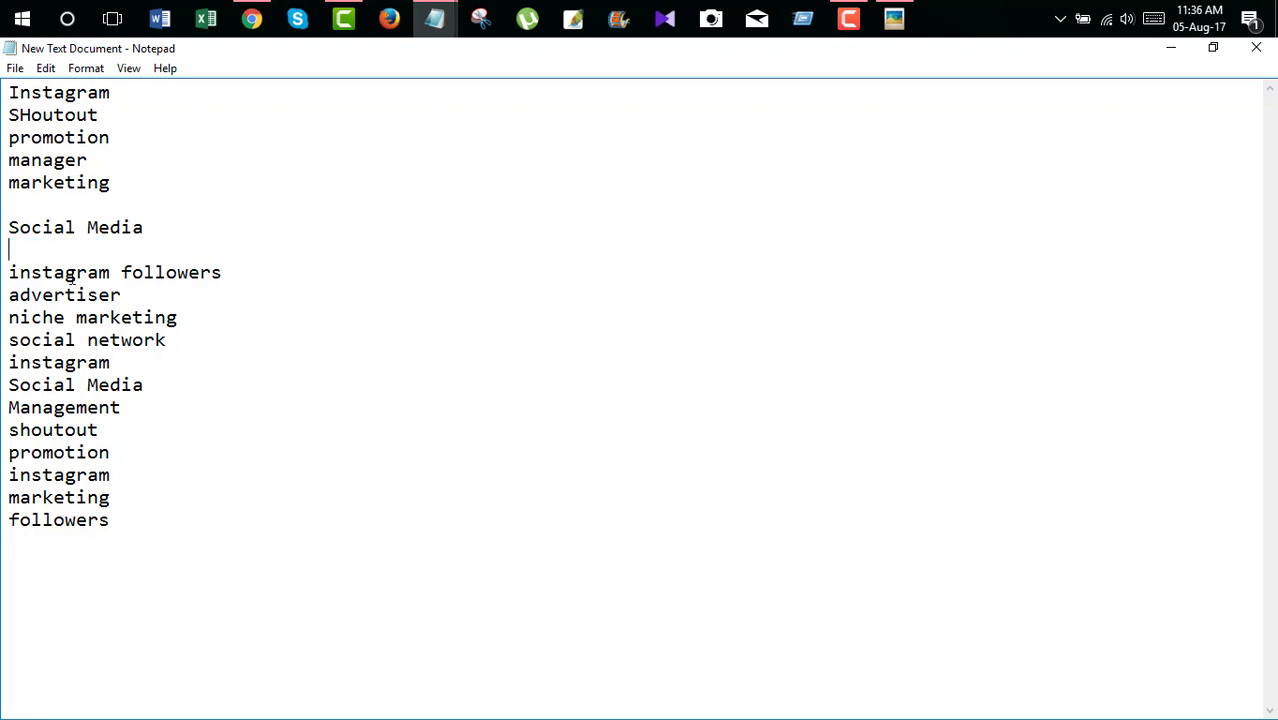
- Remove the emptied line below Social Media and shorten the instagram followers tag to followers
{"action": "key", "text": "BackSpace"}
{"action": "key", "text": "BackSpace"}
{"action": "key", "text": "BackSpace"}
{"action": "key", "text": "BackSpace"}
{"action": "key", "text": "BackSpace"}
{"action": "key", "text": "BackSpace"}
{"action": "key", "text": "BackSpace"}
{"action": "key", "text": "BackSpace"}
{"action": "key", "text": "BackSpace"}
{"action": "key", "text": "BackSpace"}
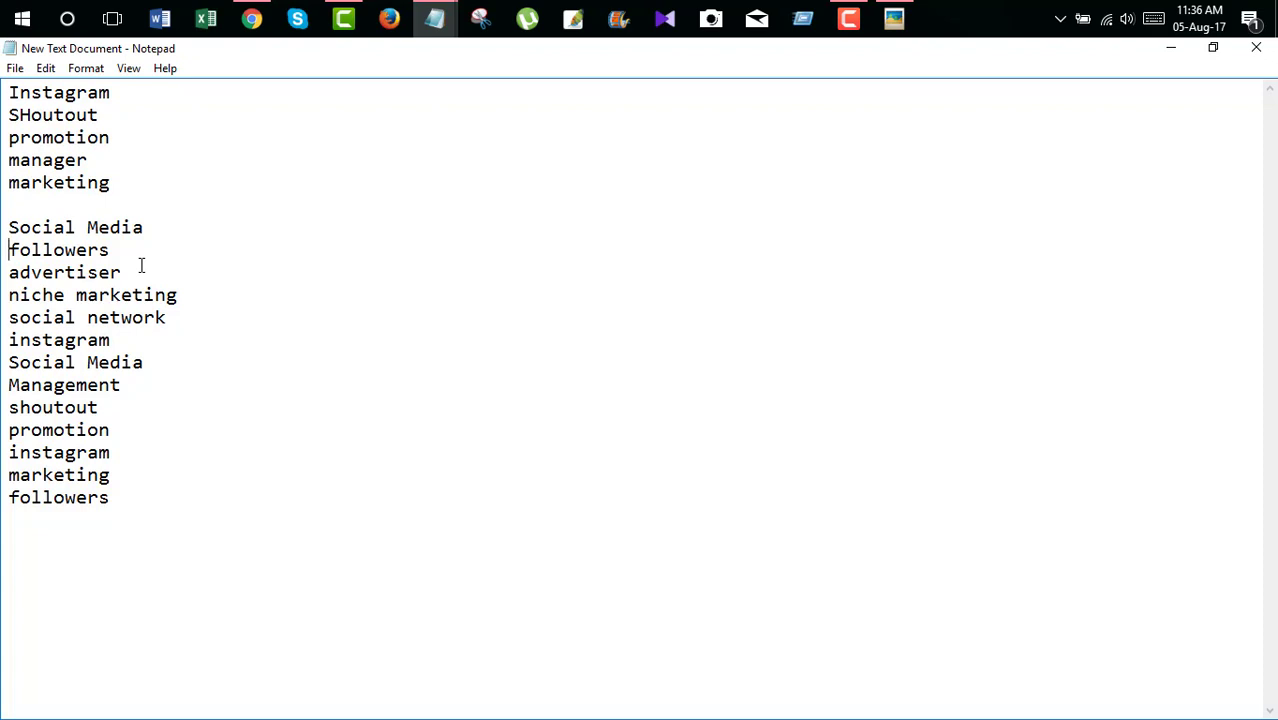
- Delete the instagram, Social Media and Management tags below social network
{"action": "left_click", "coordinate": [88, 340]}
{"action": "left_click_drag", "start_coordinate": [142, 338], "coordinate": [10, 345]}
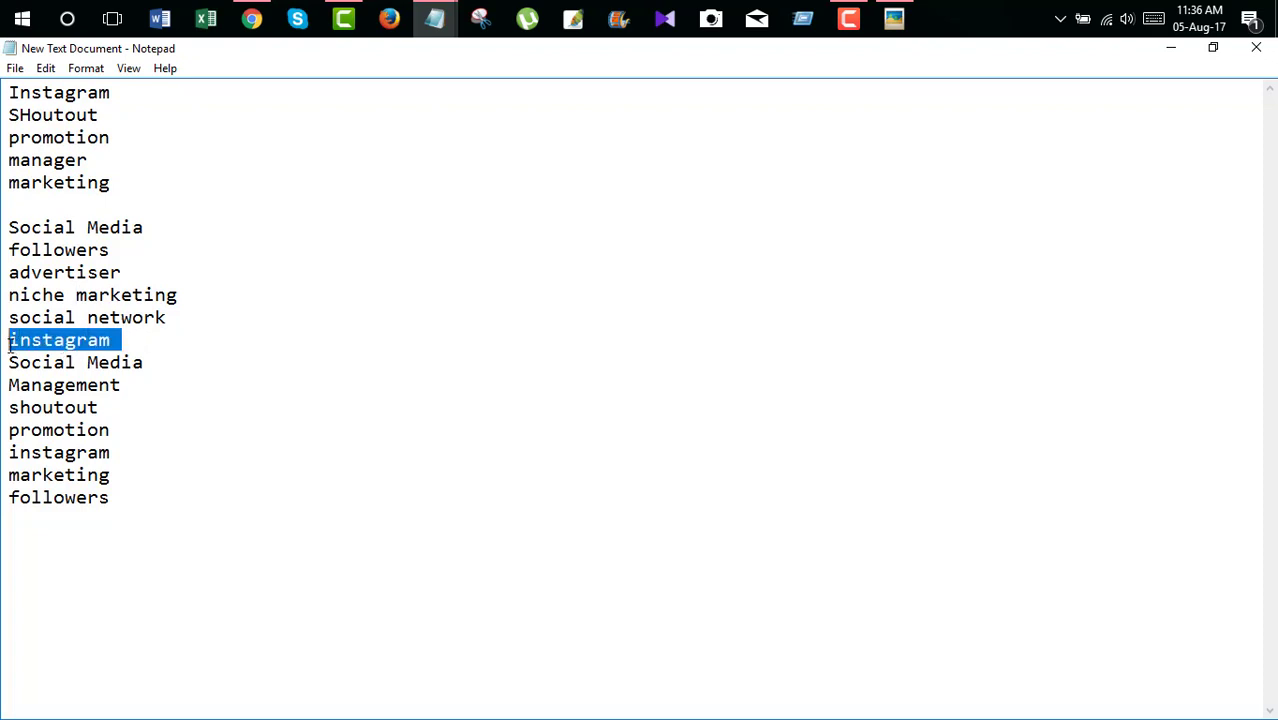
{"action": "key", "text": "BackSpace"}
{"action": "left_click_drag", "start_coordinate": [155, 362], "coordinate": [4, 365]}
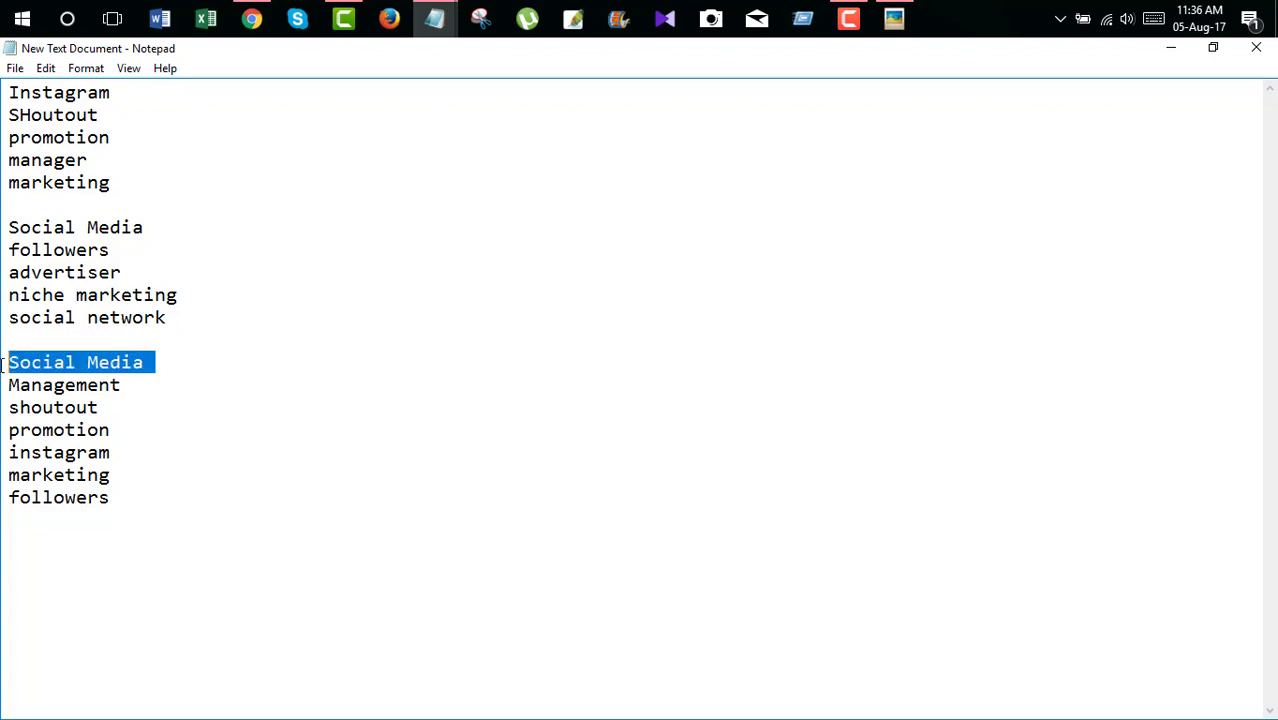
{"action": "key", "text": "BackSpace"}
{"action": "left_click_drag", "start_coordinate": [129, 388], "coordinate": [3, 381]}
{"action": "key", "text": "BackSpace"}
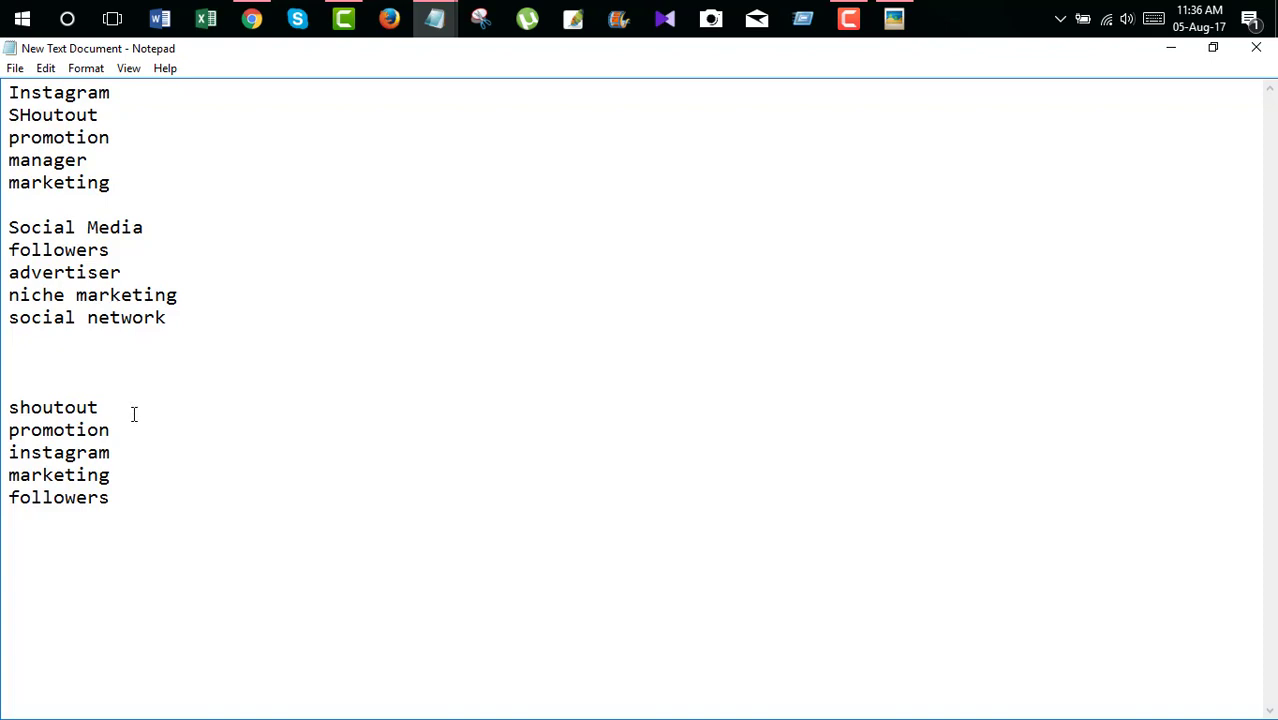
- Delete the repeated shoutout, promotion, instagram and marketing tags near the end of the list
{"action": "left_click_drag", "start_coordinate": [115, 407], "coordinate": [6, 405]}
{"action": "key", "text": "BackSpace"}
{"action": "left_click_drag", "start_coordinate": [143, 434], "coordinate": [6, 430]}
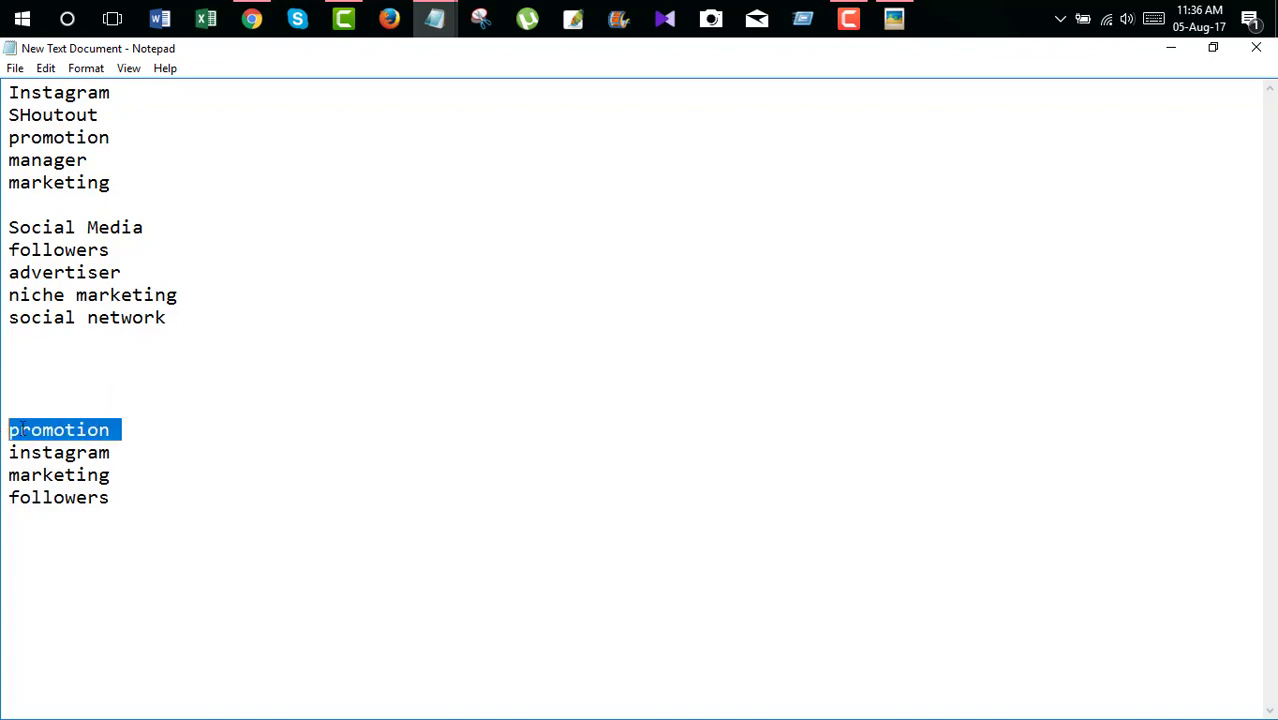
{"action": "key", "text": "BackSpace"}
{"action": "left_click_drag", "start_coordinate": [118, 452], "coordinate": [6, 452]}
{"action": "left_click_drag", "start_coordinate": [160, 463], "coordinate": [3, 455]}
{"action": "key", "text": "BackSpace"}
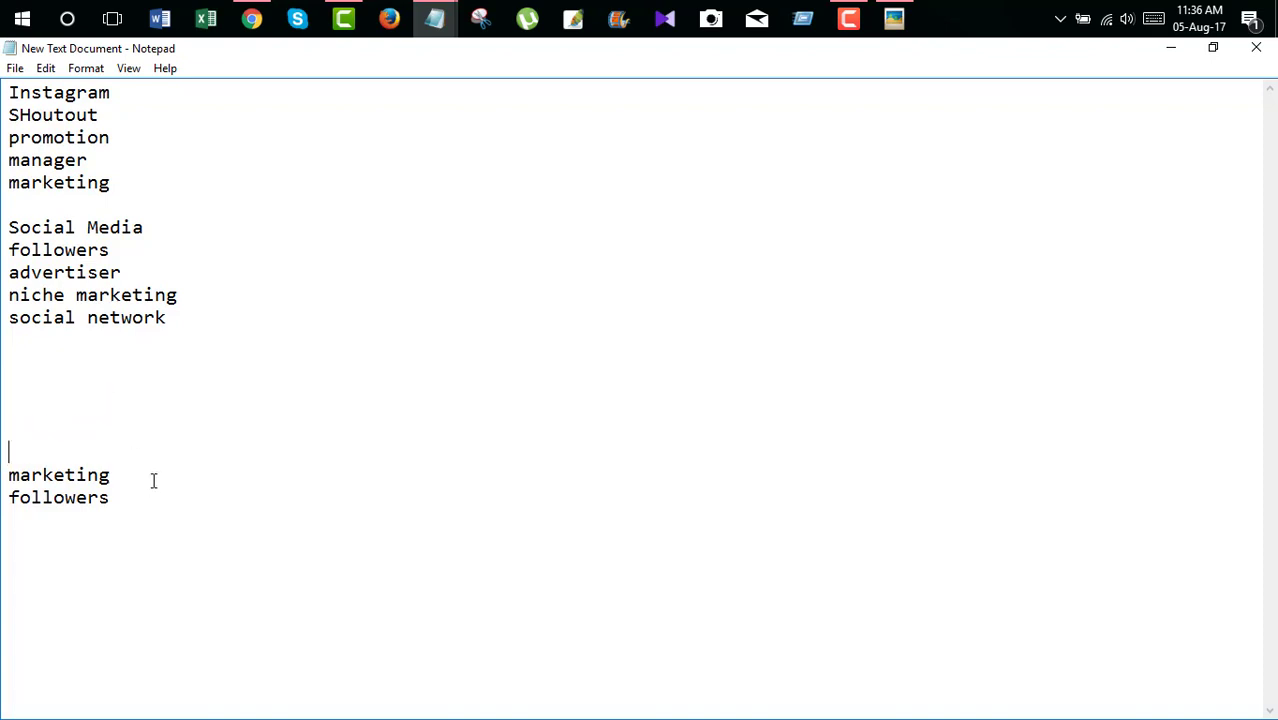
{"action": "left_click_drag", "start_coordinate": [154, 480], "coordinate": [4, 480]}
{"action": "key", "text": "BackSpace"}
- Delete the final repeated followers tag and all the empty lines below social network
{"action": "left_click", "coordinate": [156, 491]}
{"action": "key", "text": "BackSpace"}
{"action": "key", "text": "BackSpace"}
{"action": "key", "text": "BackSpace"}
{"action": "key", "text": "BackSpace"}
{"action": "key", "text": "BackSpace"}
{"action": "key", "text": "BackSpace"}
{"action": "key", "text": "BackSpace"}
{"action": "key", "text": "BackSpace"}
{"action": "key", "text": "BackSpace"}
{"action": "key", "text": "BackSpace"}
{"action": "key", "text": "BackSpace"}
{"action": "key", "text": "BackSpace"}
{"action": "key", "text": "BackSpace"}
{"action": "key", "text": "BackSpace"}
{"action": "key", "text": "BackSpace"}
{"action": "key", "text": "BackSpace"}
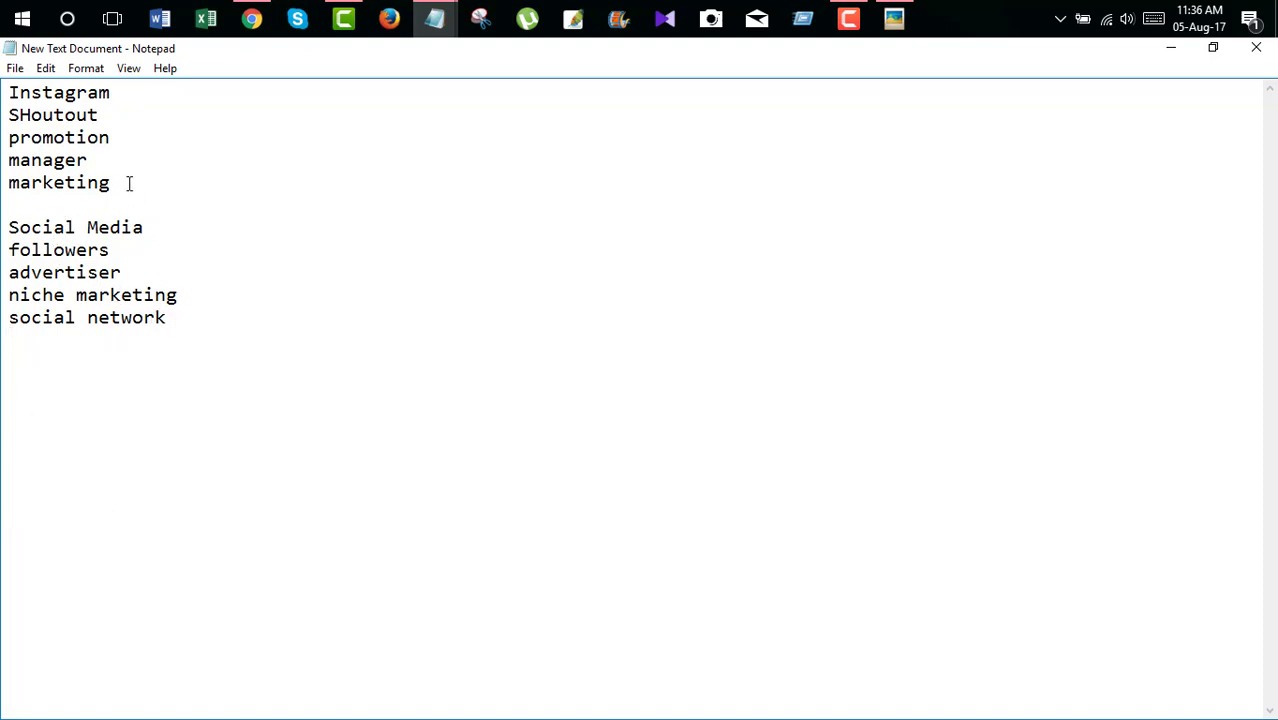
{"action": "left_click_drag", "start_coordinate": [112, 185], "coordinate": [3, 90]}
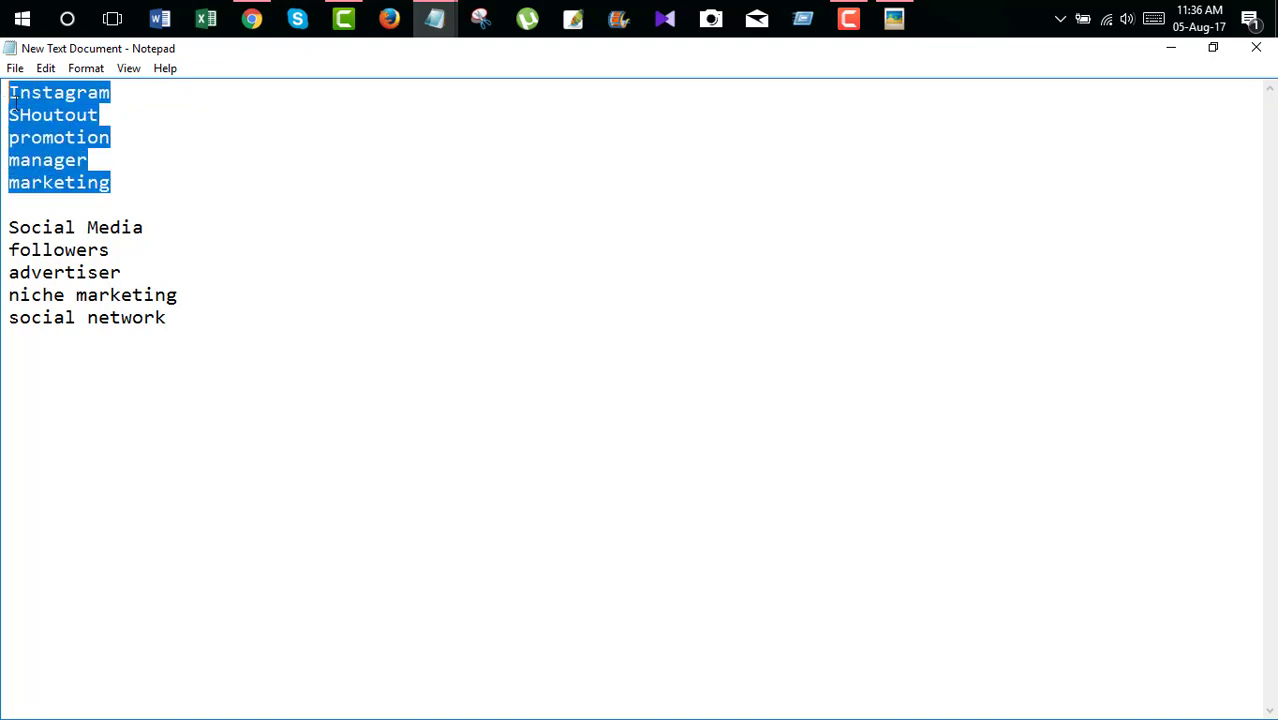
{"action": "left_click", "coordinate": [66, 137]}
{"action": "left_click_drag", "start_coordinate": [180, 320], "coordinate": [3, 228]}
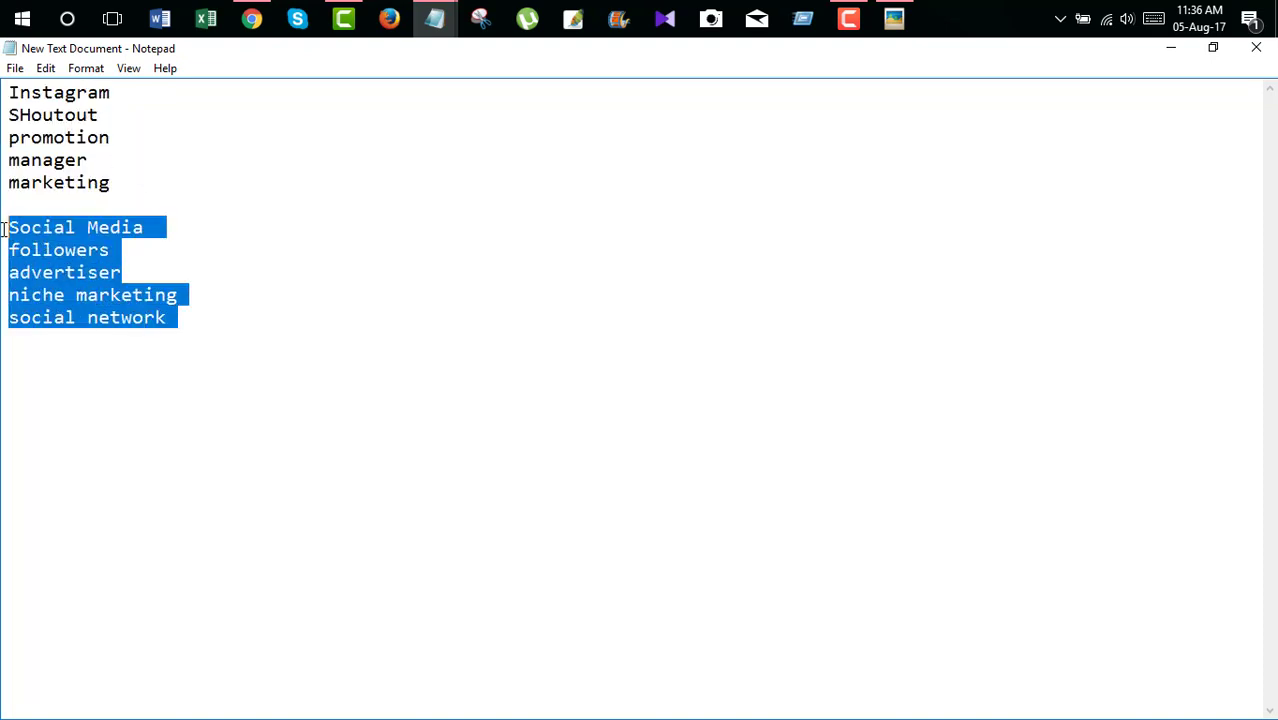
{"action": "left_click", "coordinate": [62, 250]}
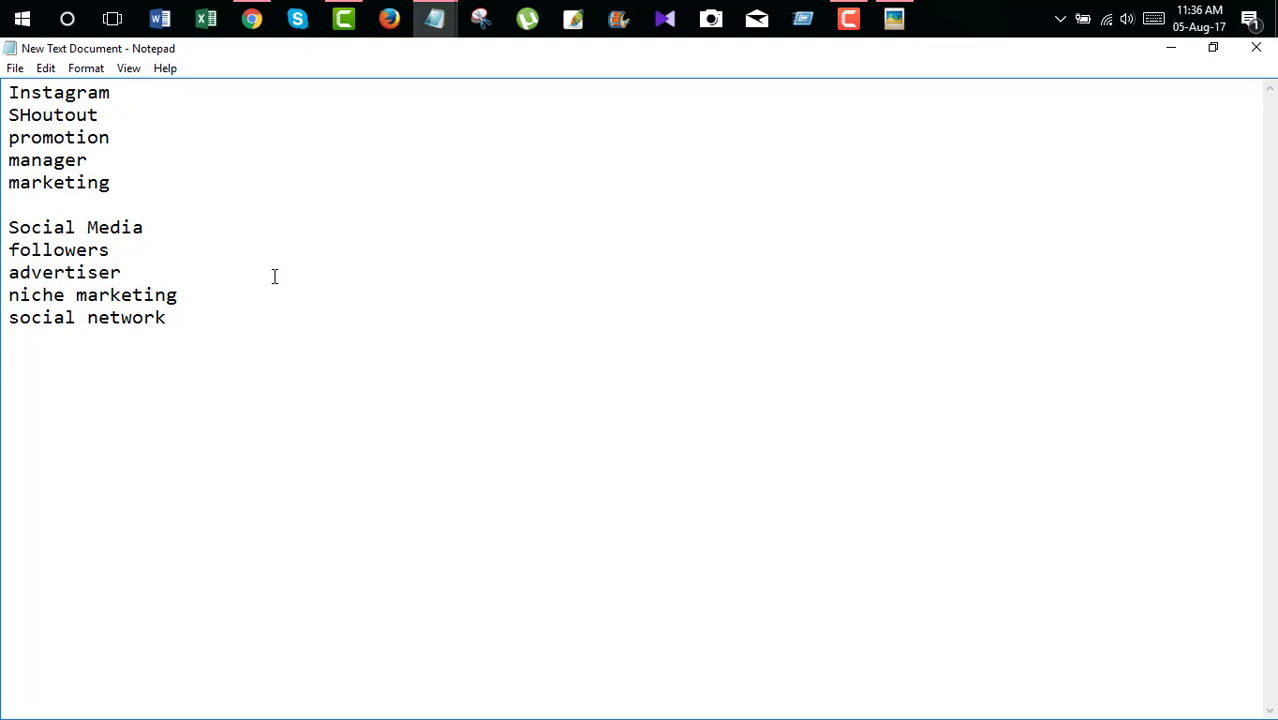
- Return to the browser and check the tag research methods listed in the Fiverr Tag.jpg image, minimizing it when done
{"action": "left_click", "coordinate": [1174, 52]}
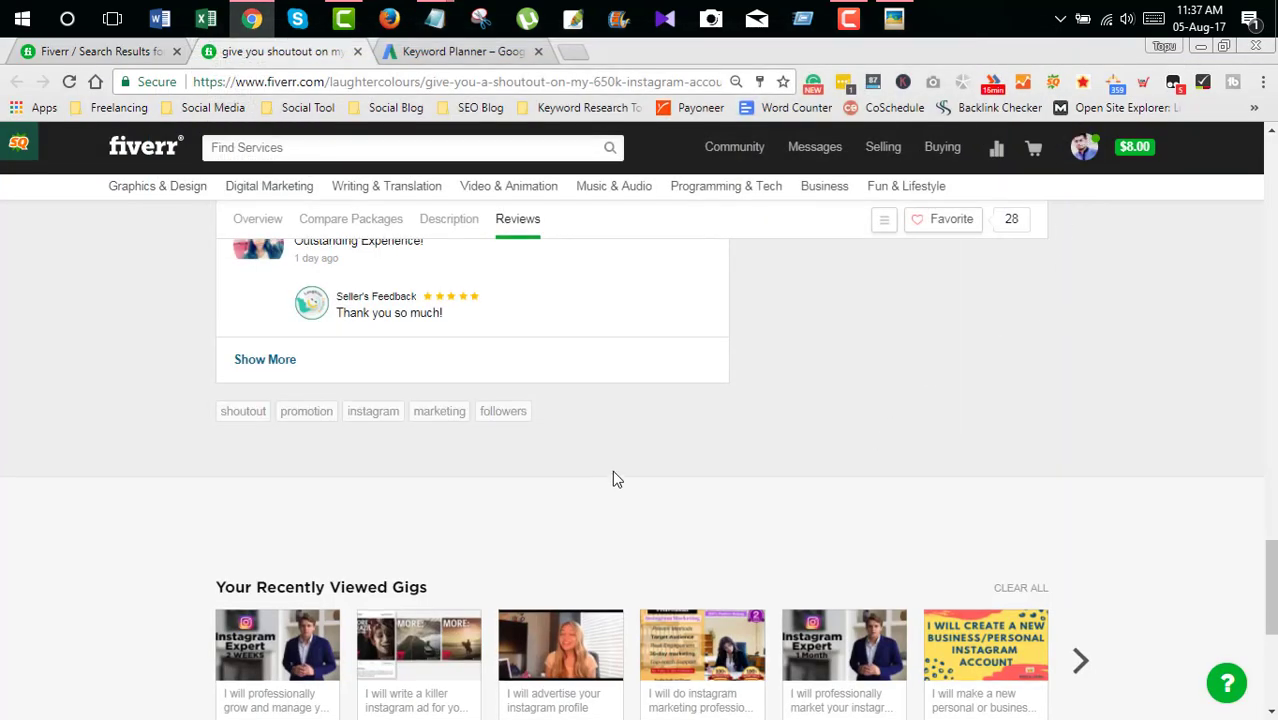
{"action": "scroll", "coordinate": [612, 470], "scroll_direction": "up", "scroll_amount": 10}
{"action": "left_click", "coordinate": [894, 18]}
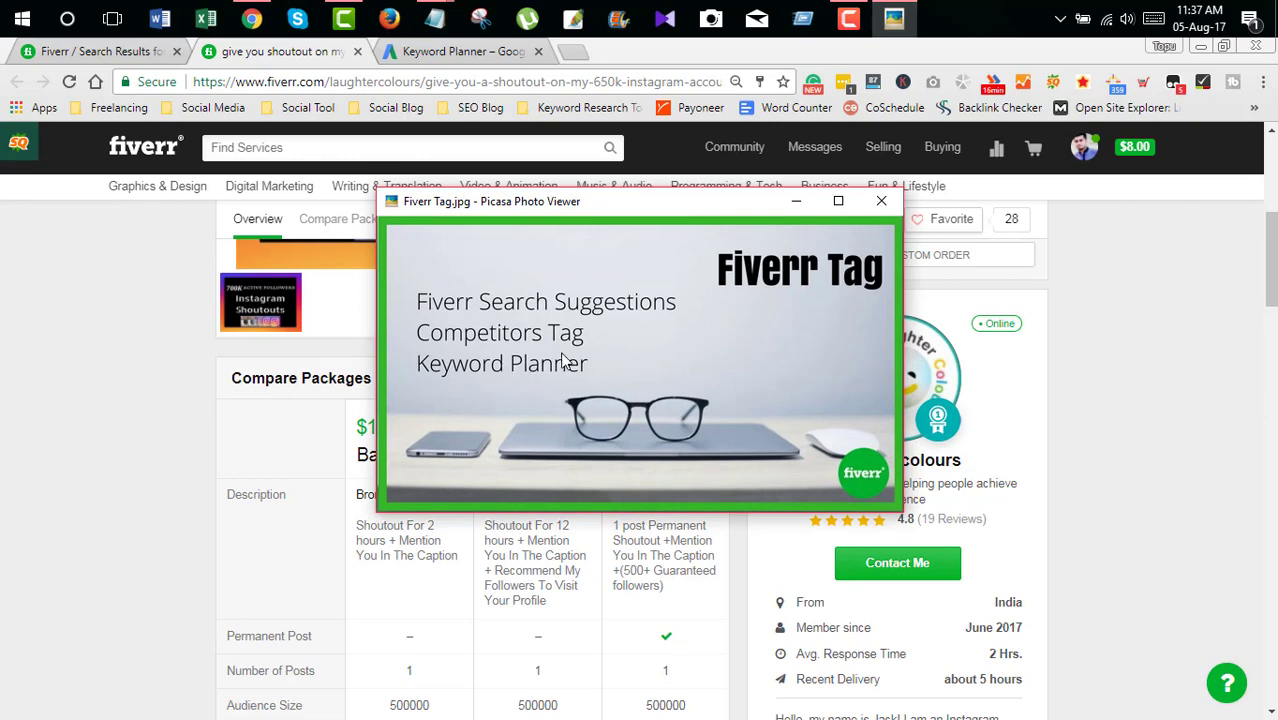
{"action": "left_click", "coordinate": [798, 203]}
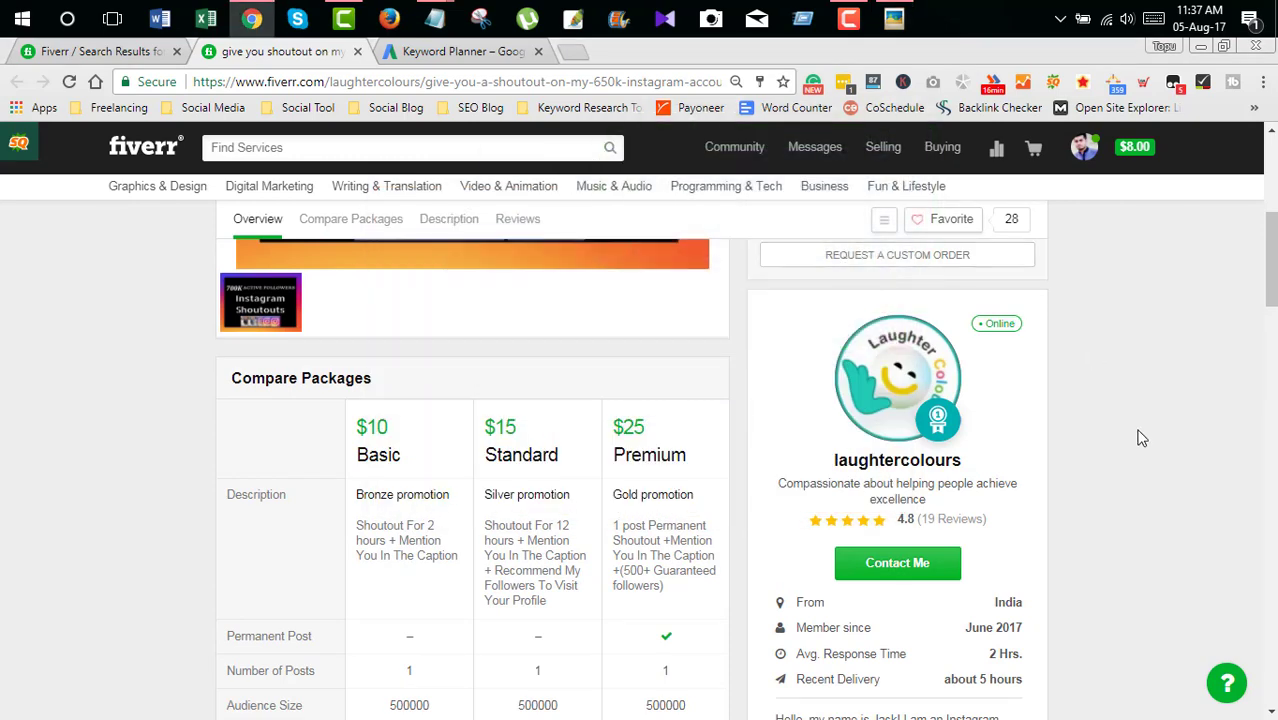
{"action": "scroll", "coordinate": [1120, 470], "scroll_direction": "up", "scroll_amount": 5}
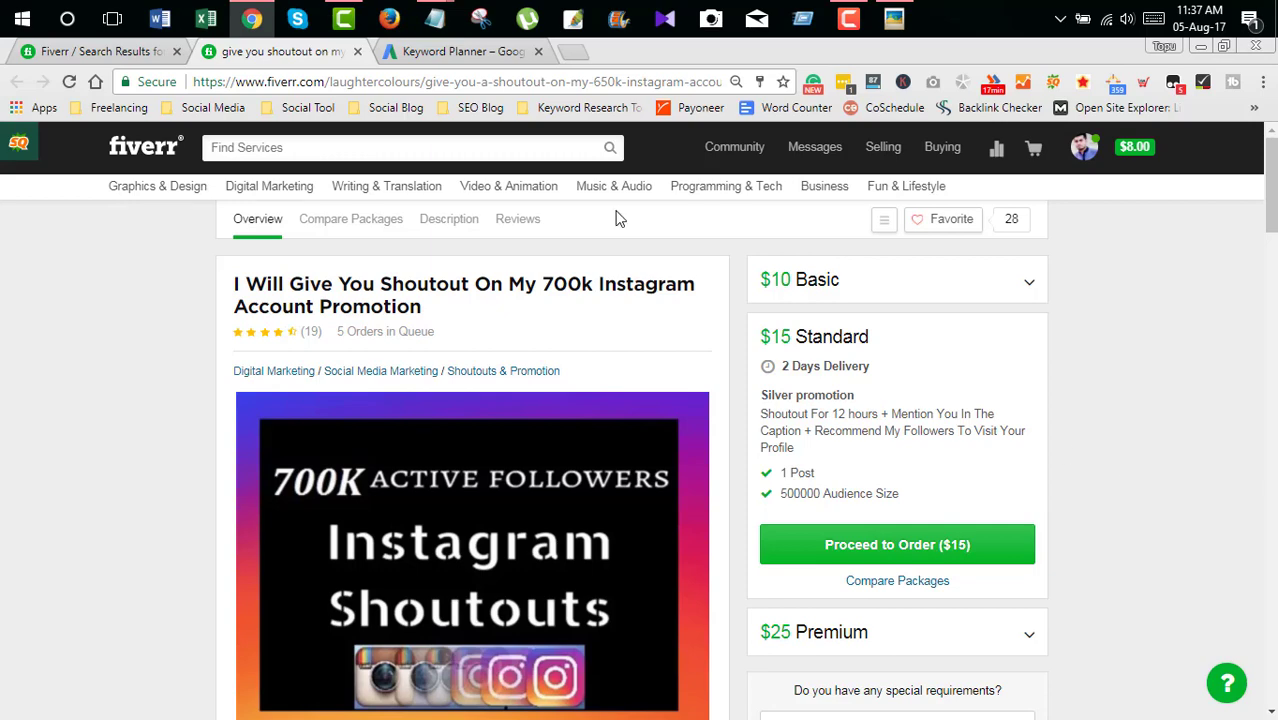
- Close the shoutout gig and examine the Keyword Planner's keyword ideas for instagram marketing
{"action": "left_click", "coordinate": [446, 58]}
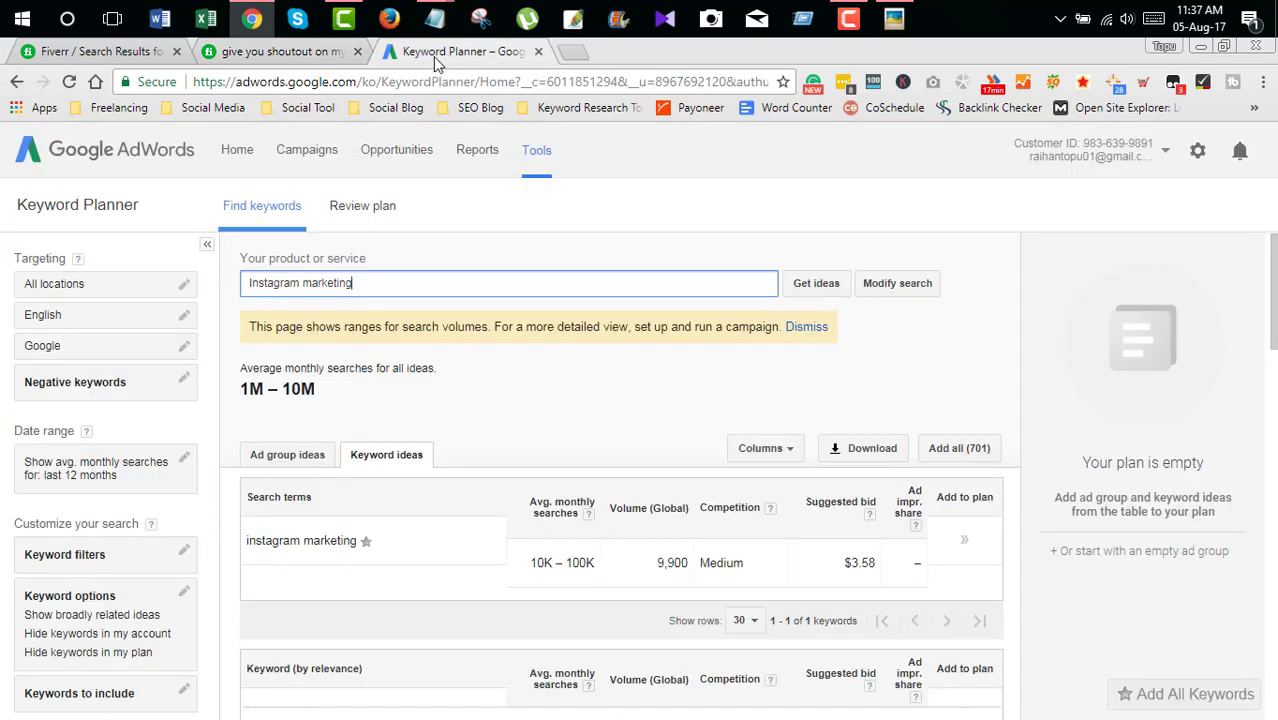
{"action": "left_click", "coordinate": [357, 51]}
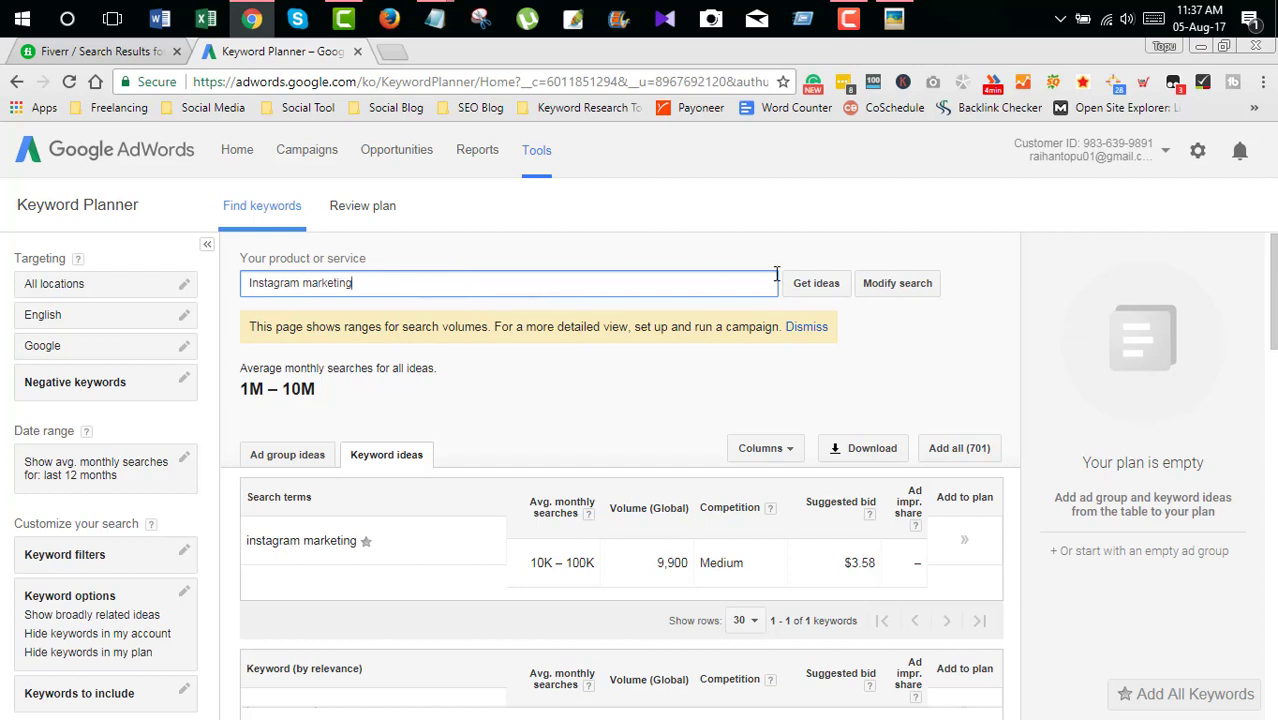
{"action": "scroll", "coordinate": [561, 398], "scroll_direction": "down", "scroll_amount": 2}
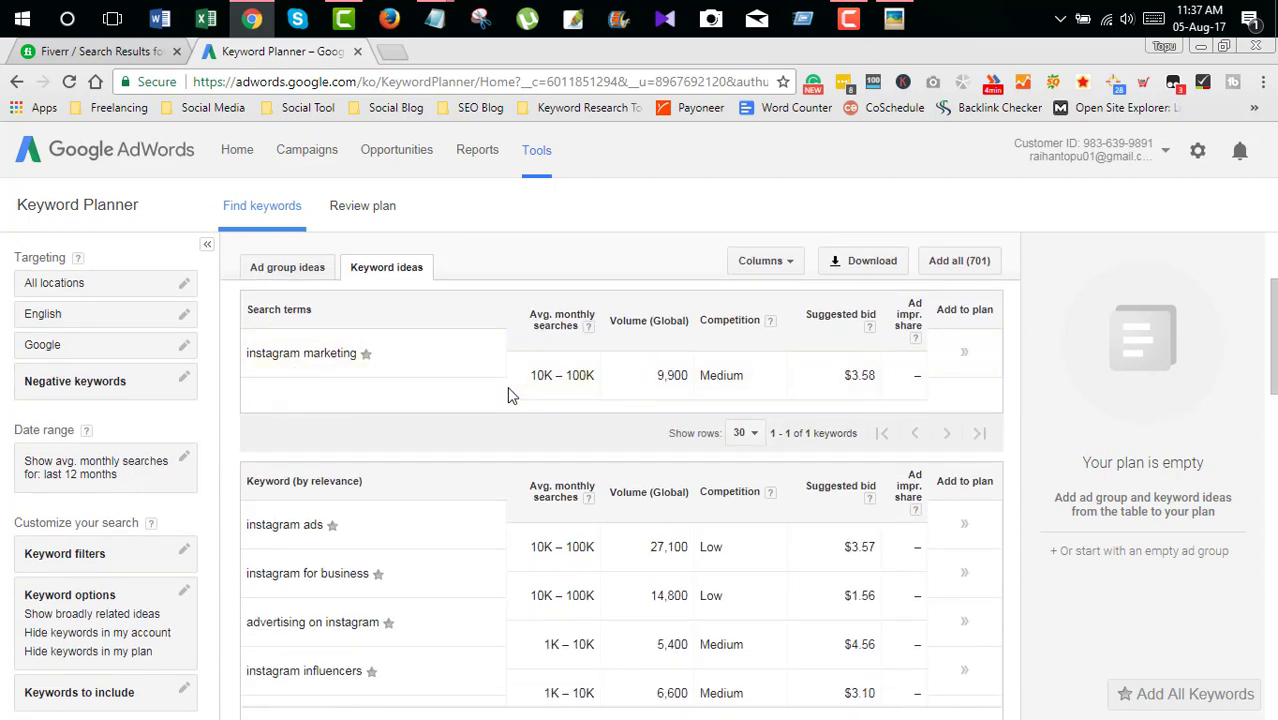
{"action": "scroll", "coordinate": [516, 397], "scroll_direction": "down", "scroll_amount": 2}
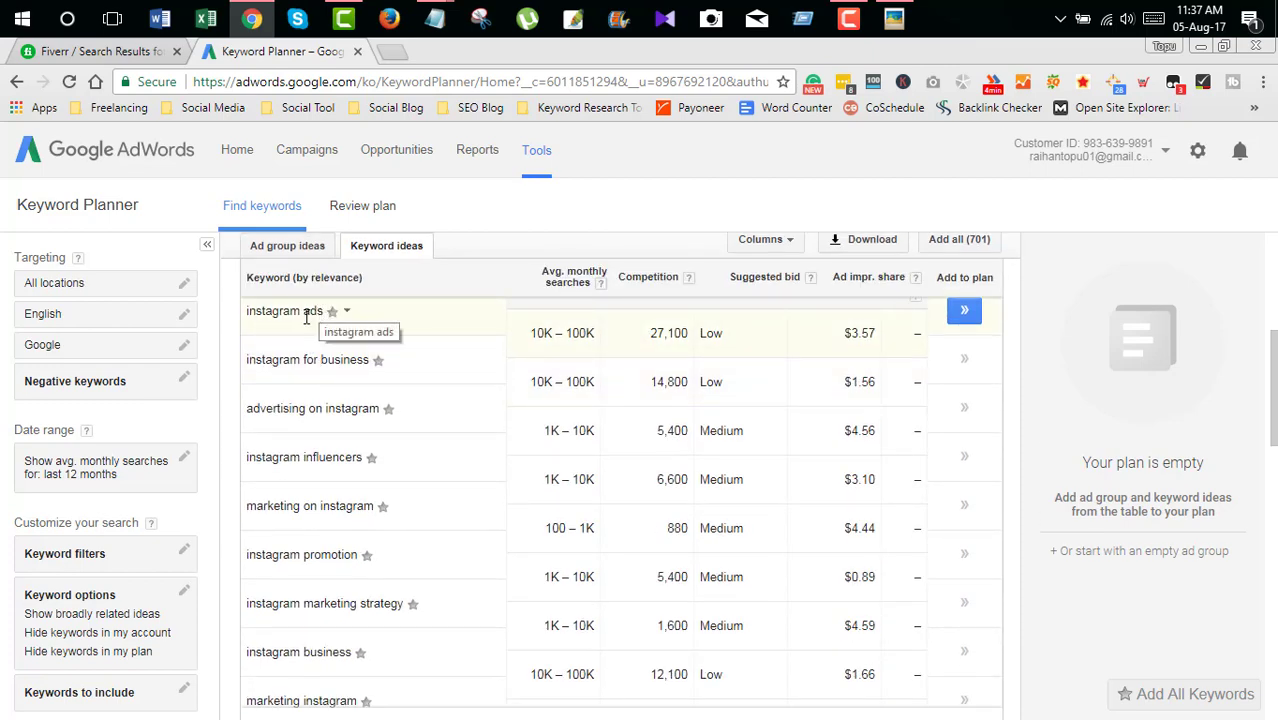
- Copy the word advertising from the "advertising on instagram" keyword idea into the Notepad tag list below social network, then minimize Notepad
{"action": "left_click", "coordinate": [250, 410]}
{"action": "left_click_drag", "start_coordinate": [250, 410], "coordinate": [308, 413]}
{"action": "key", "text": "ctrl+c"}
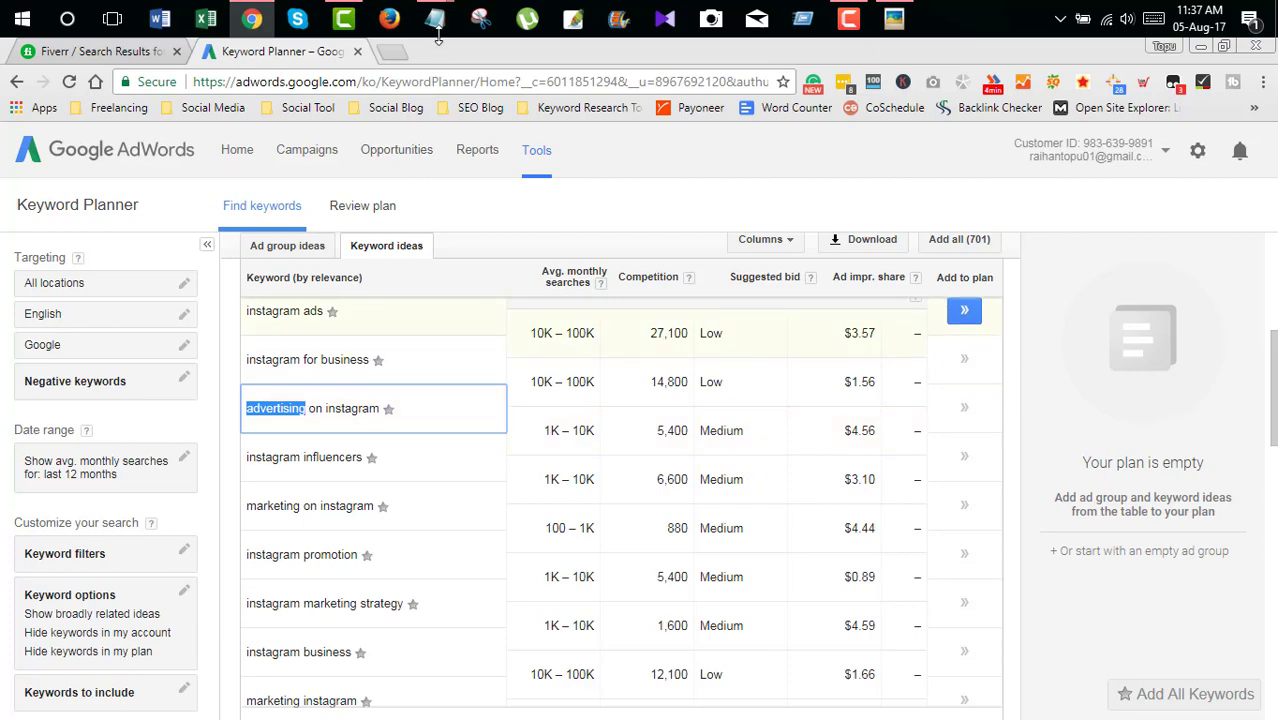
{"action": "mouse_move", "coordinate": [441, 33]}
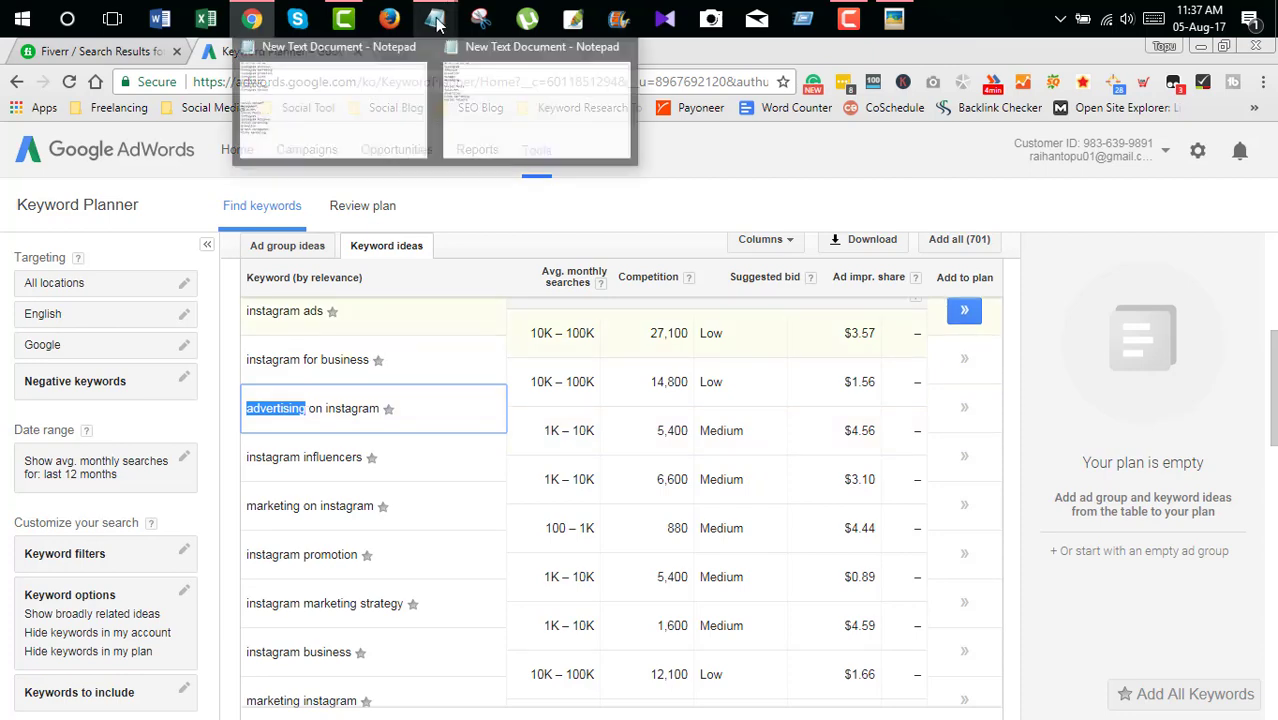
{"action": "left_click", "coordinate": [505, 117]}
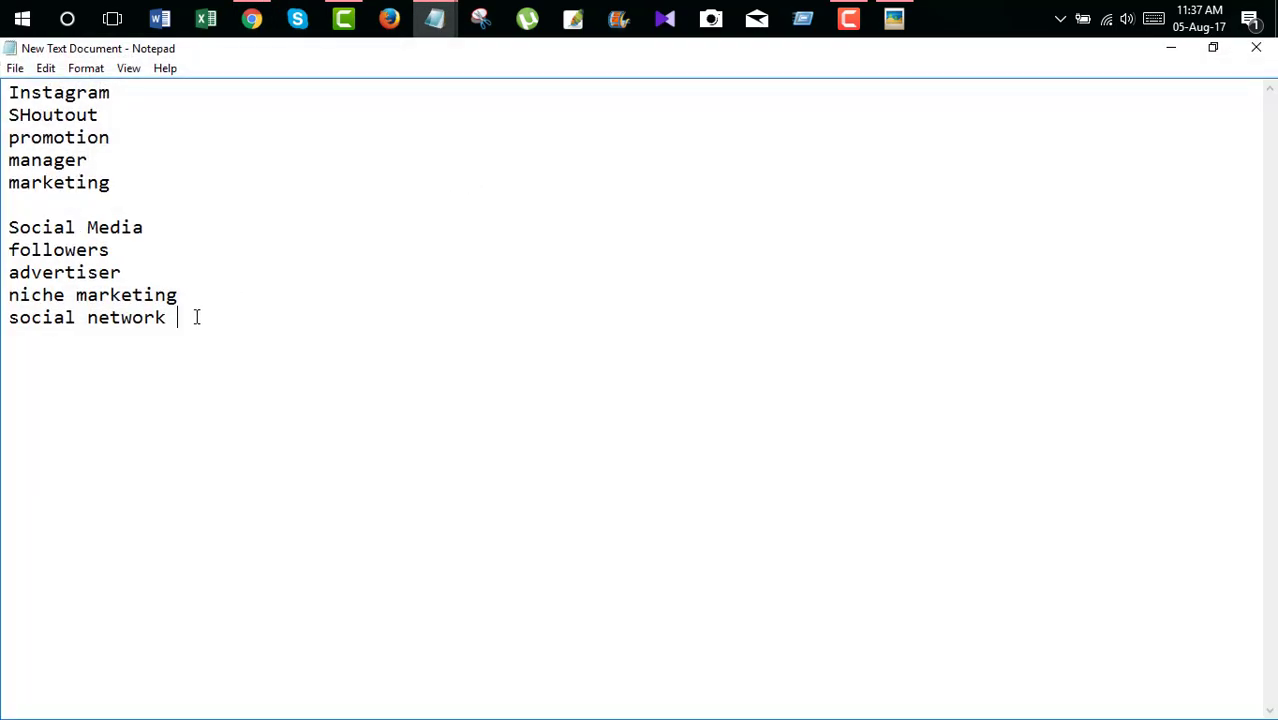
{"action": "key", "text": "ctrl+v"}
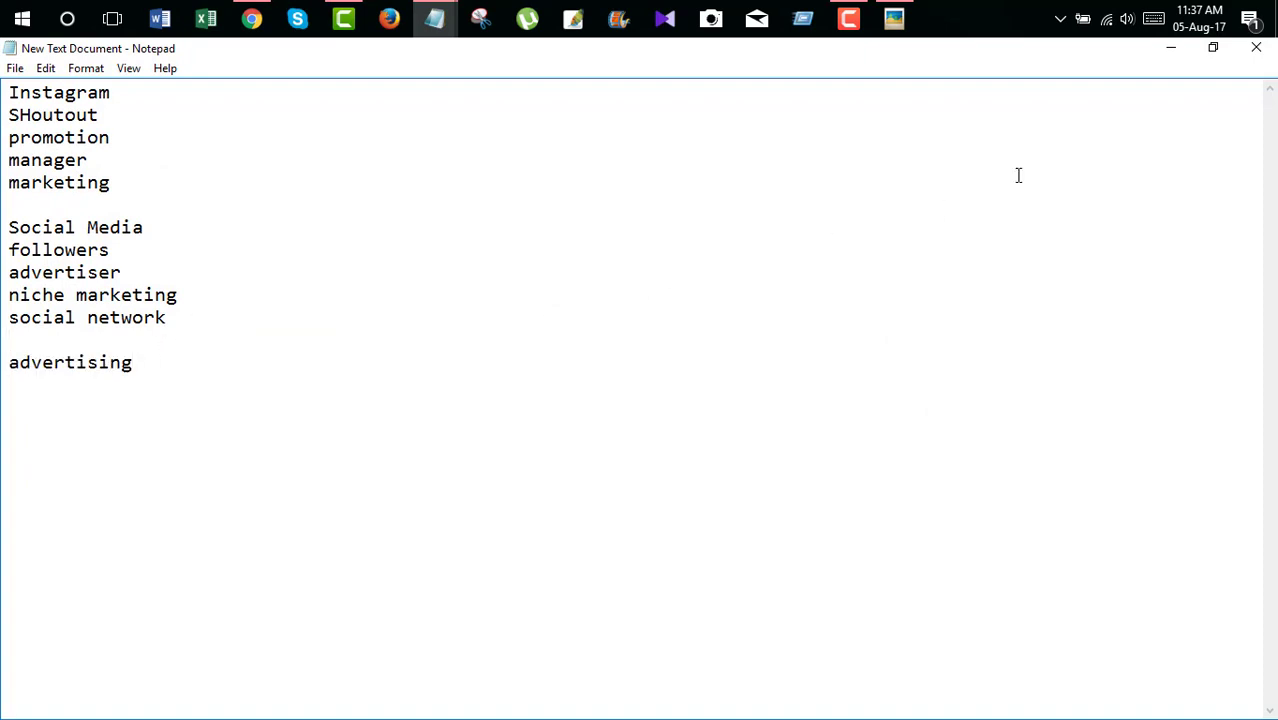
{"action": "left_click", "coordinate": [1171, 48]}
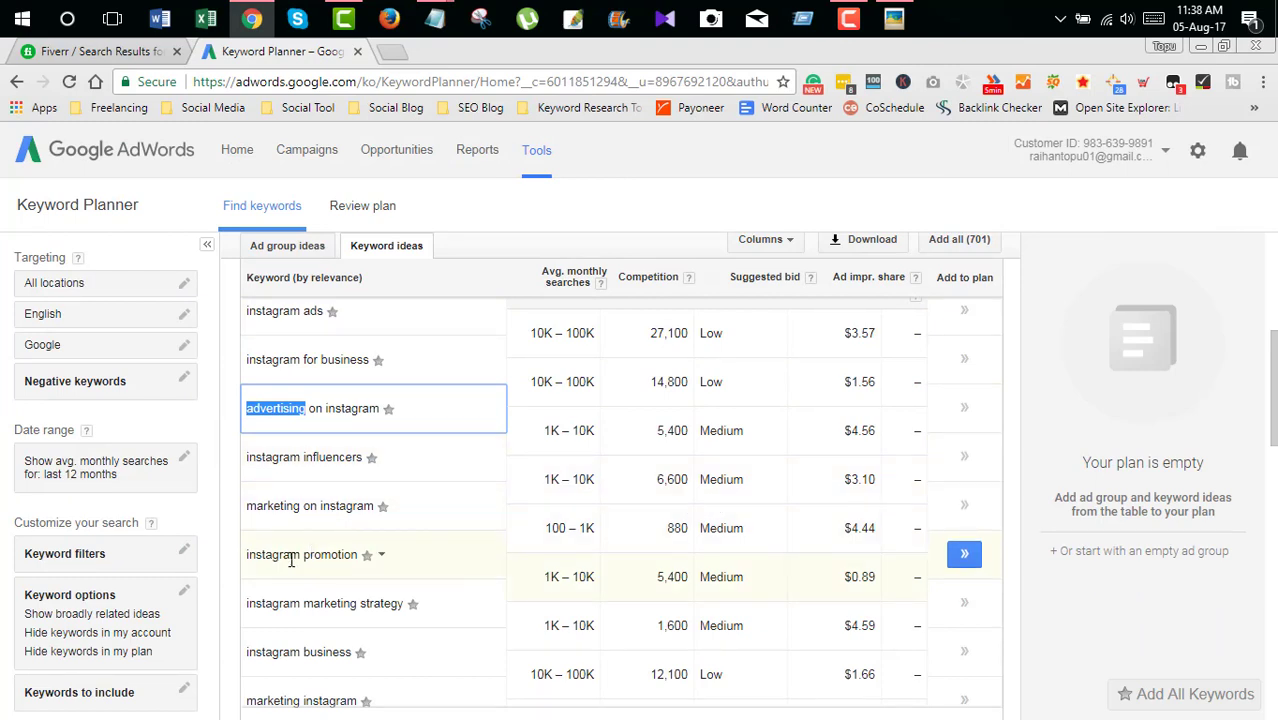
- Look through the remaining Keyword Planner ideas for instagram marketing for more tag words, minimizing the browser when done
{"action": "scroll", "coordinate": [335, 565], "scroll_direction": "down", "scroll_amount": 2}
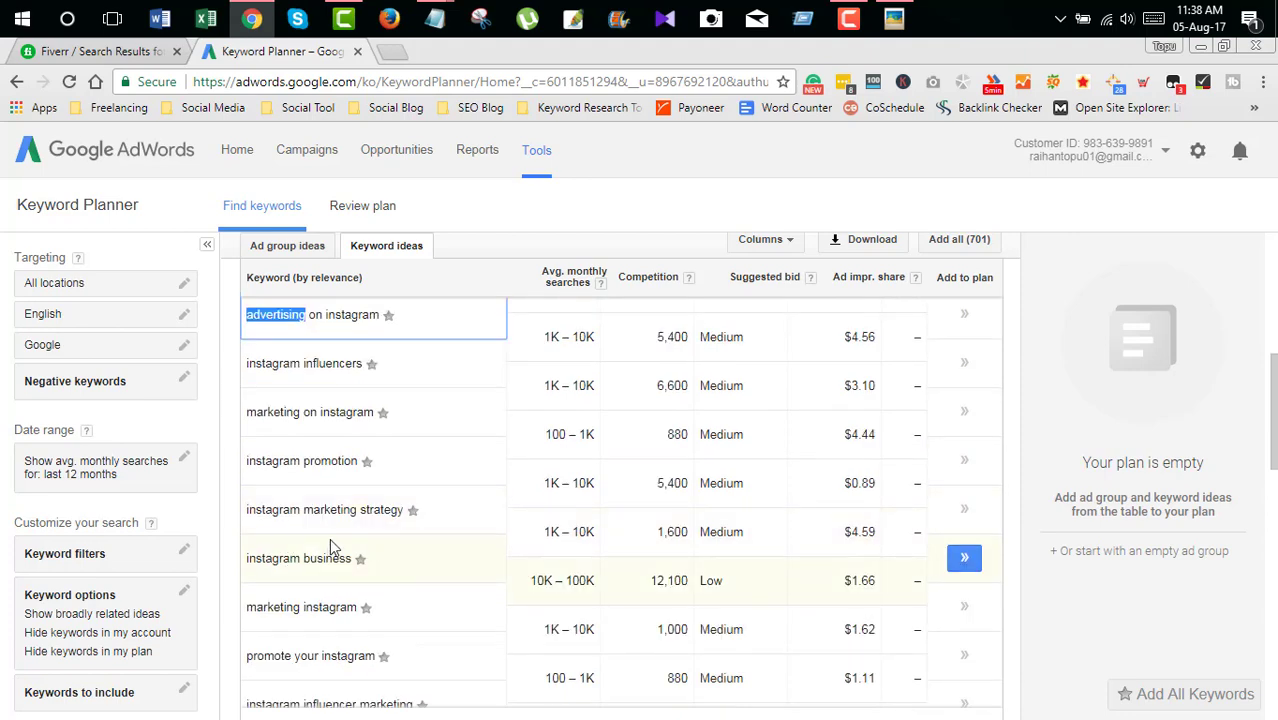
{"action": "scroll", "coordinate": [335, 600], "scroll_direction": "down", "scroll_amount": 2}
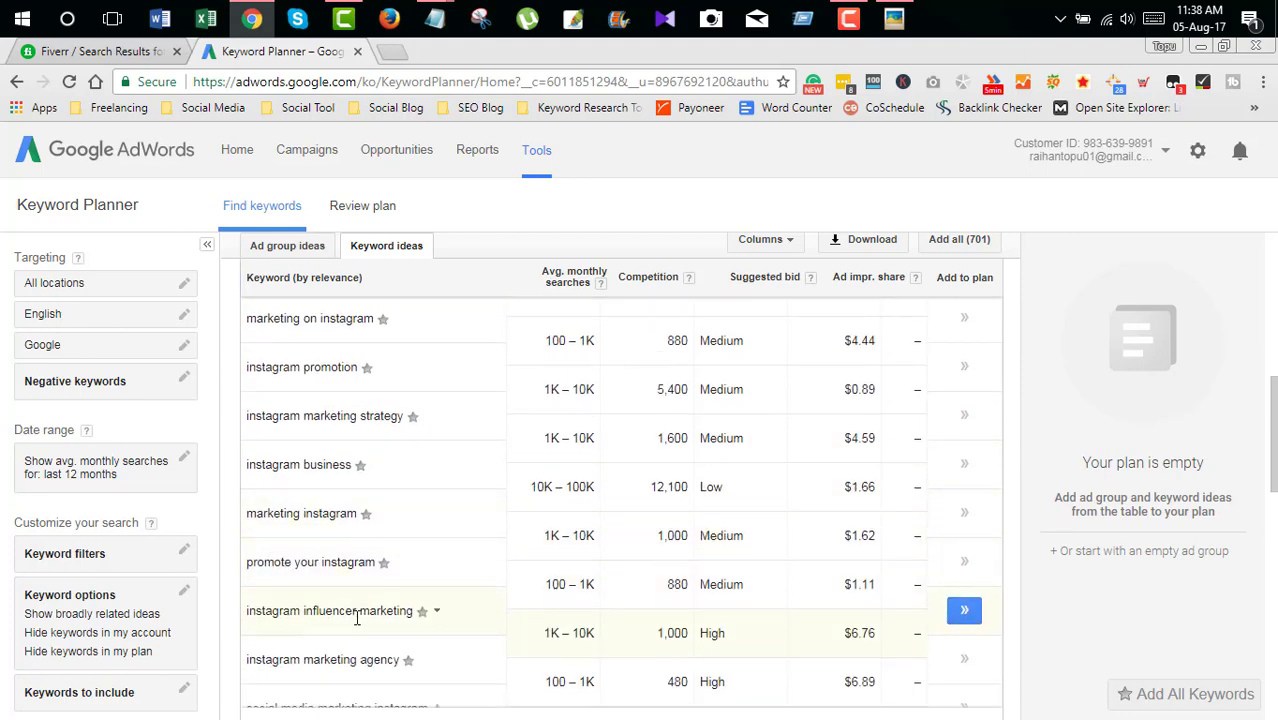
{"action": "scroll", "coordinate": [385, 660], "scroll_direction": "down", "scroll_amount": 4}
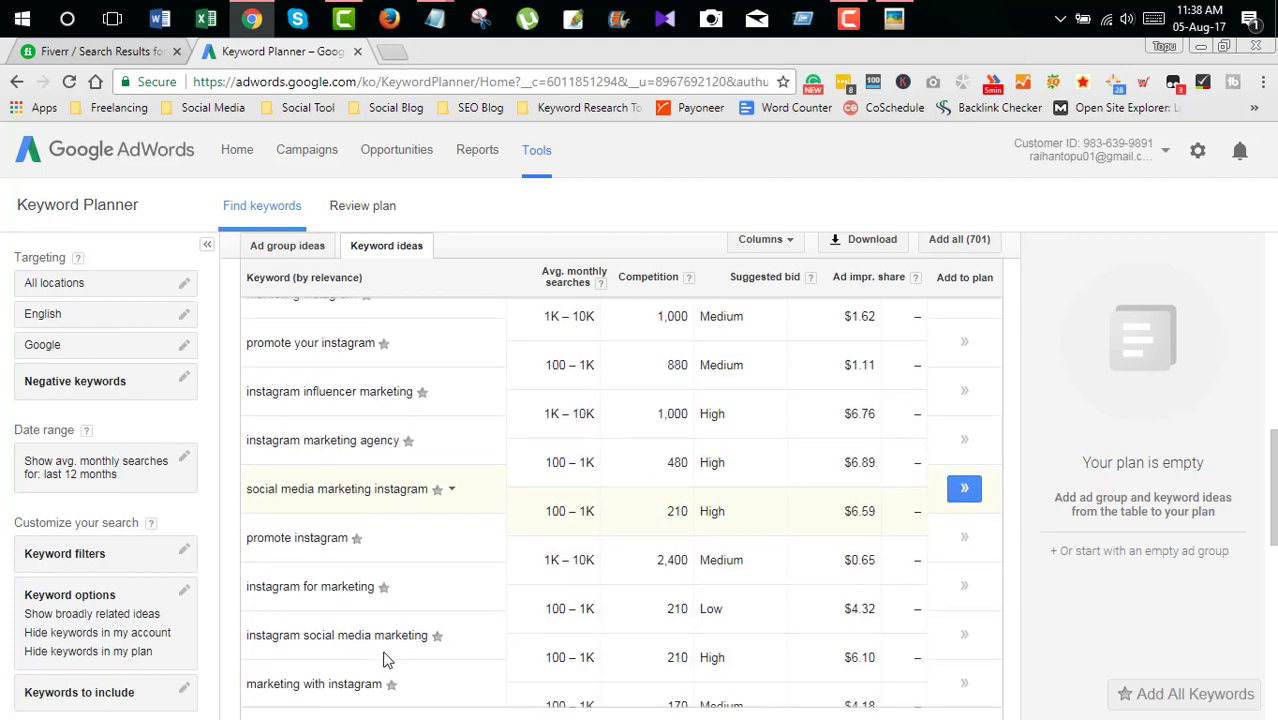
{"action": "scroll", "coordinate": [385, 660], "scroll_direction": "down", "scroll_amount": 3}
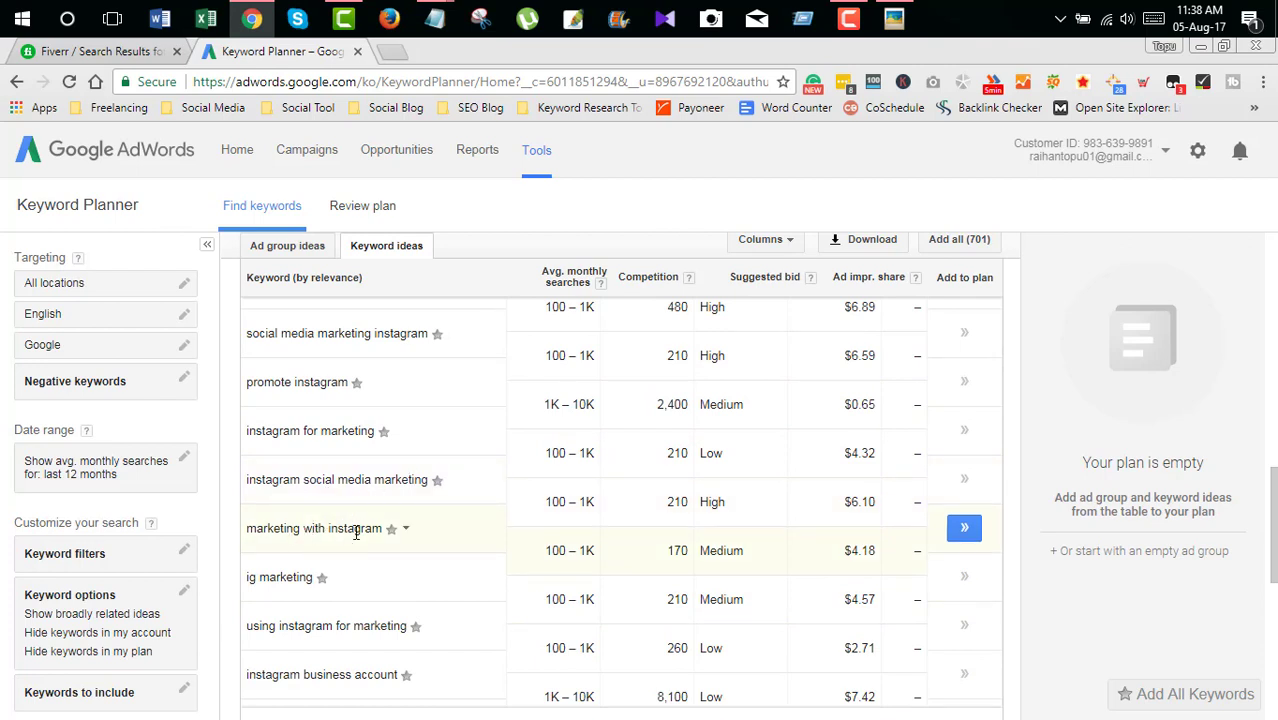
{"action": "scroll", "coordinate": [310, 655], "scroll_direction": "down", "scroll_amount": 2}
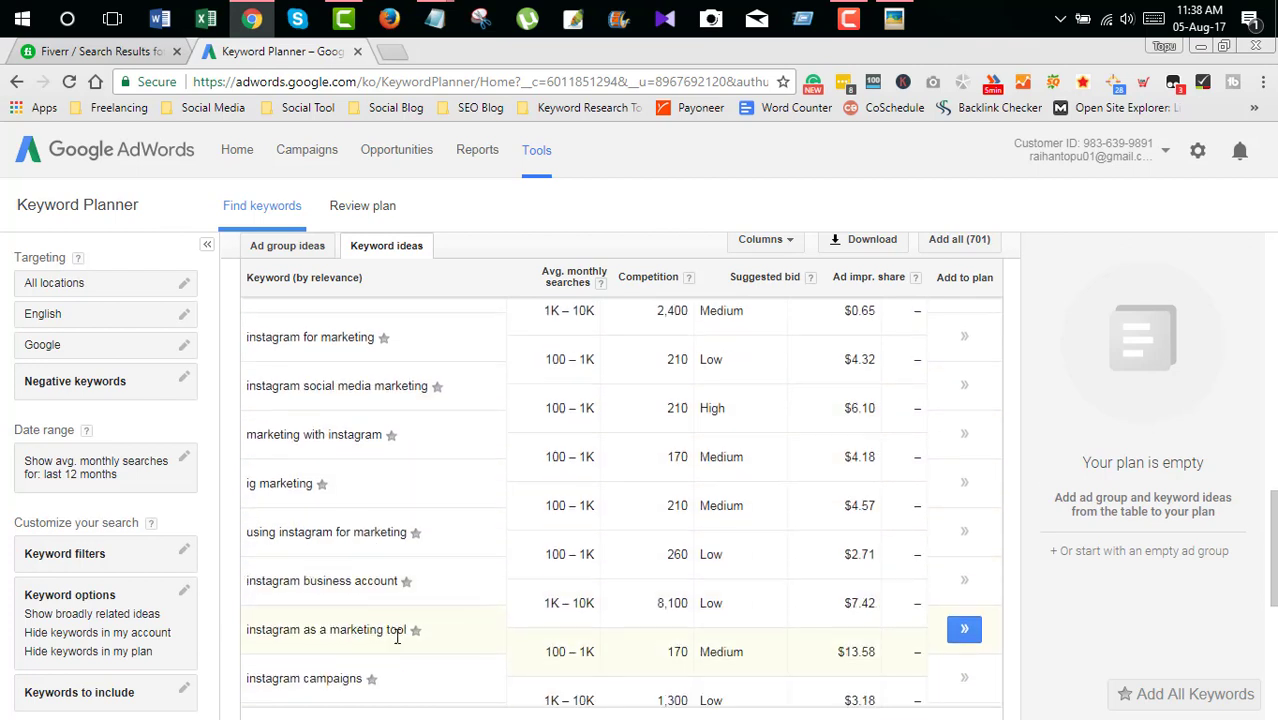
{"action": "scroll", "coordinate": [355, 665], "scroll_direction": "down", "scroll_amount": 1}
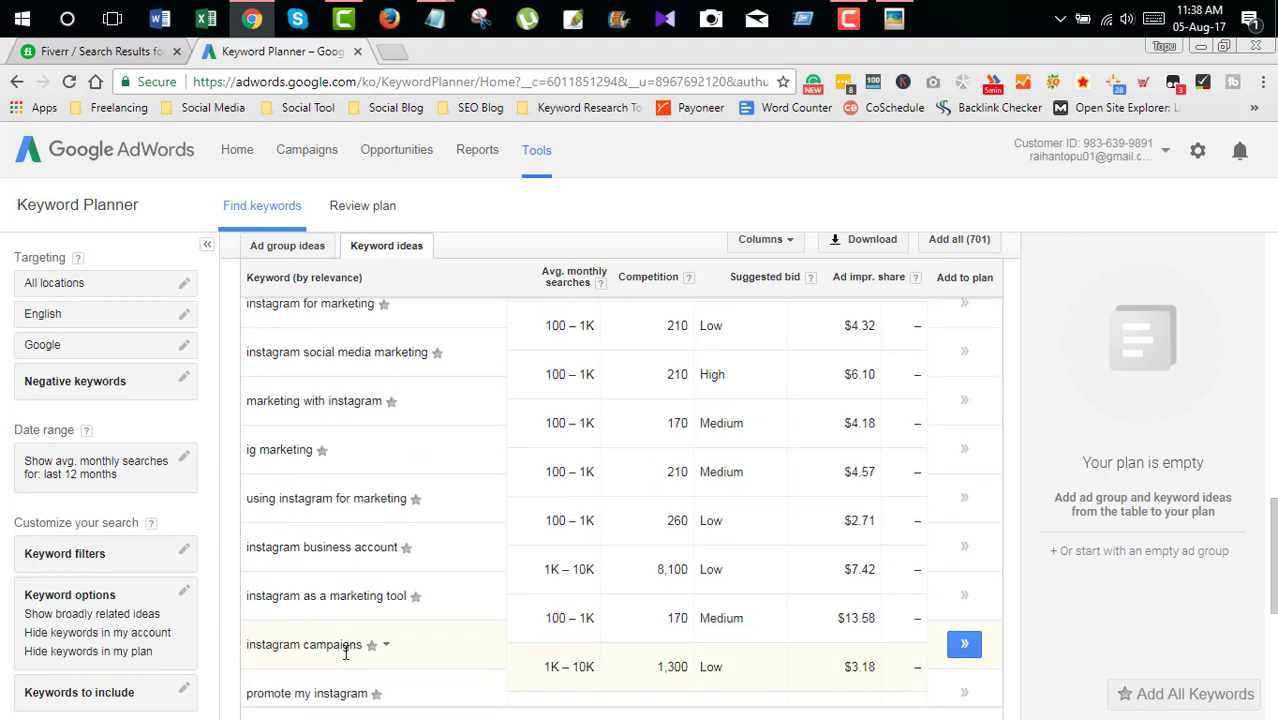
{"action": "scroll", "coordinate": [345, 652], "scroll_direction": "down", "scroll_amount": 2}
{"action": "scroll", "coordinate": [372, 627], "scroll_direction": "up", "scroll_amount": 3}
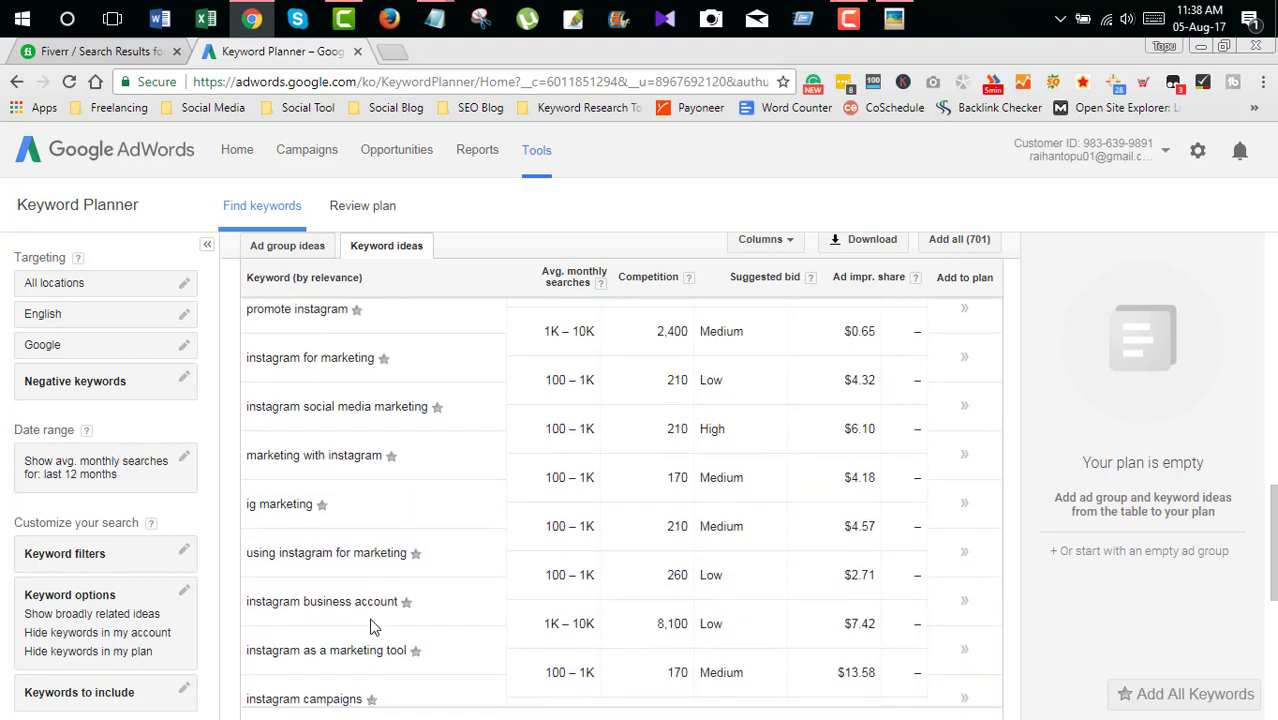
{"action": "scroll", "coordinate": [370, 627], "scroll_direction": "up", "scroll_amount": 2}
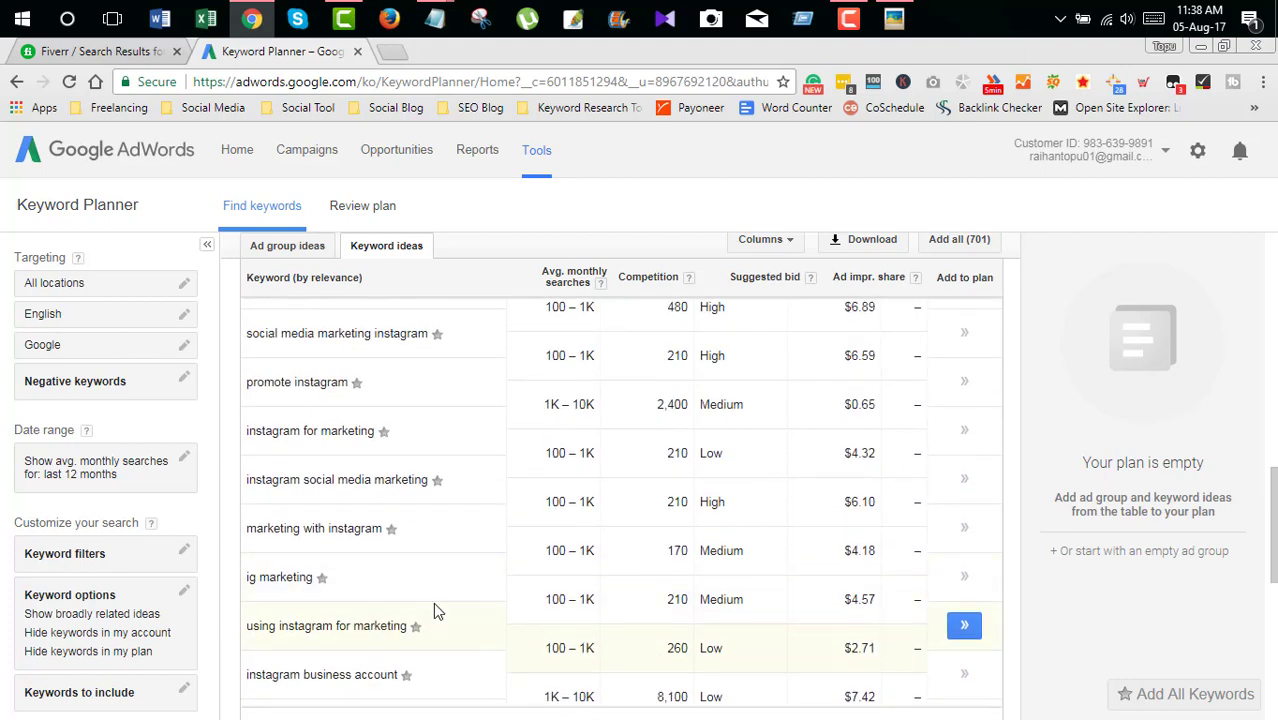
{"action": "scroll", "coordinate": [435, 610], "scroll_direction": "up", "scroll_amount": 8}
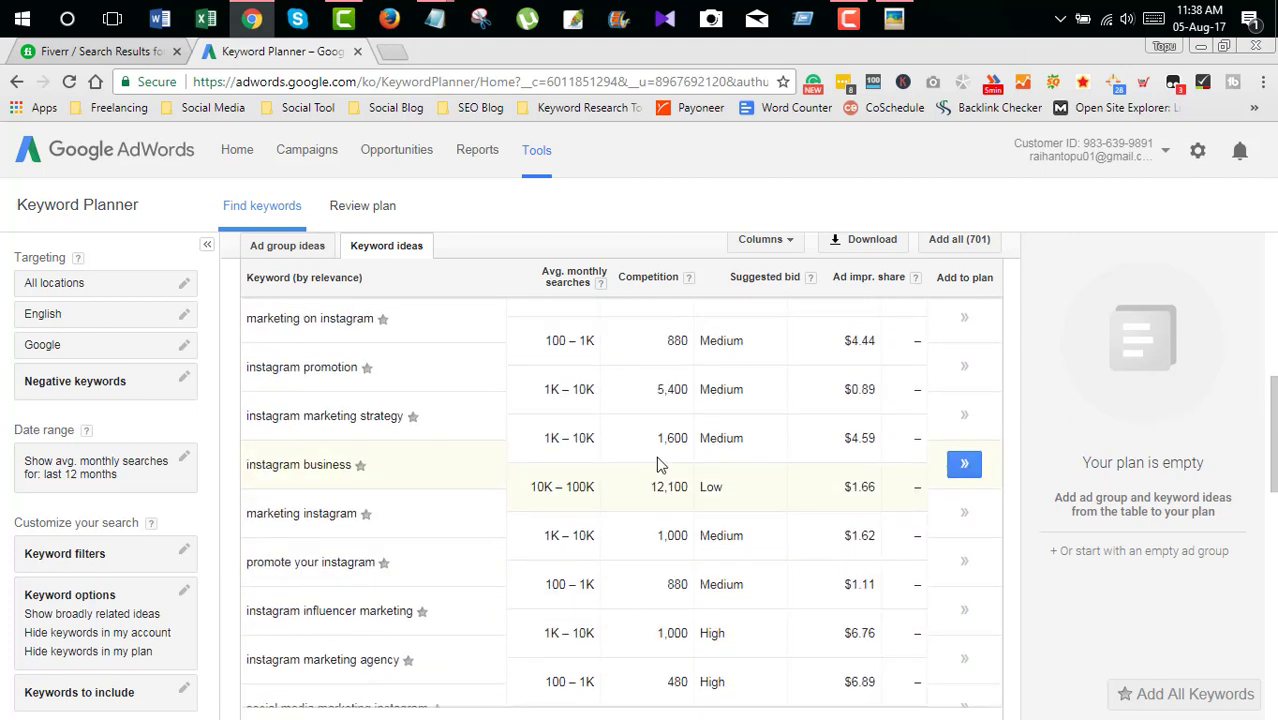
{"action": "scroll", "coordinate": [680, 480], "scroll_direction": "up", "scroll_amount": 4}
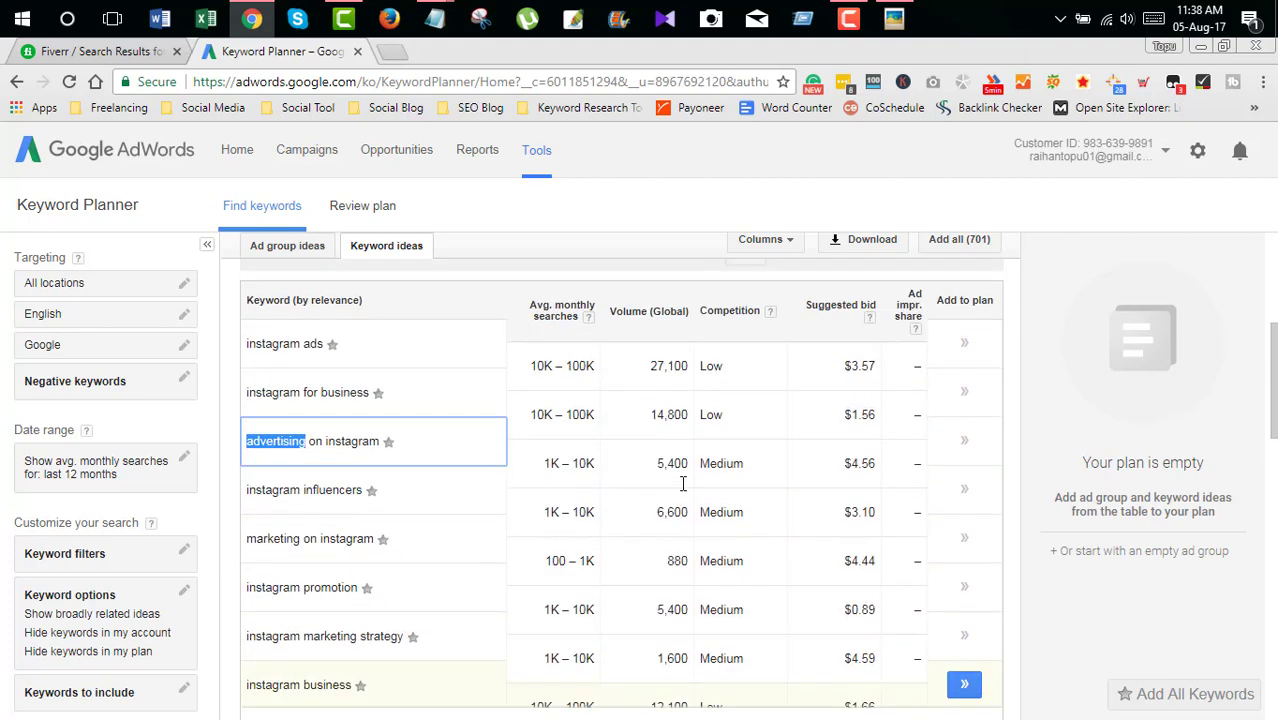
{"action": "scroll", "coordinate": [683, 484], "scroll_direction": "up", "scroll_amount": 5}
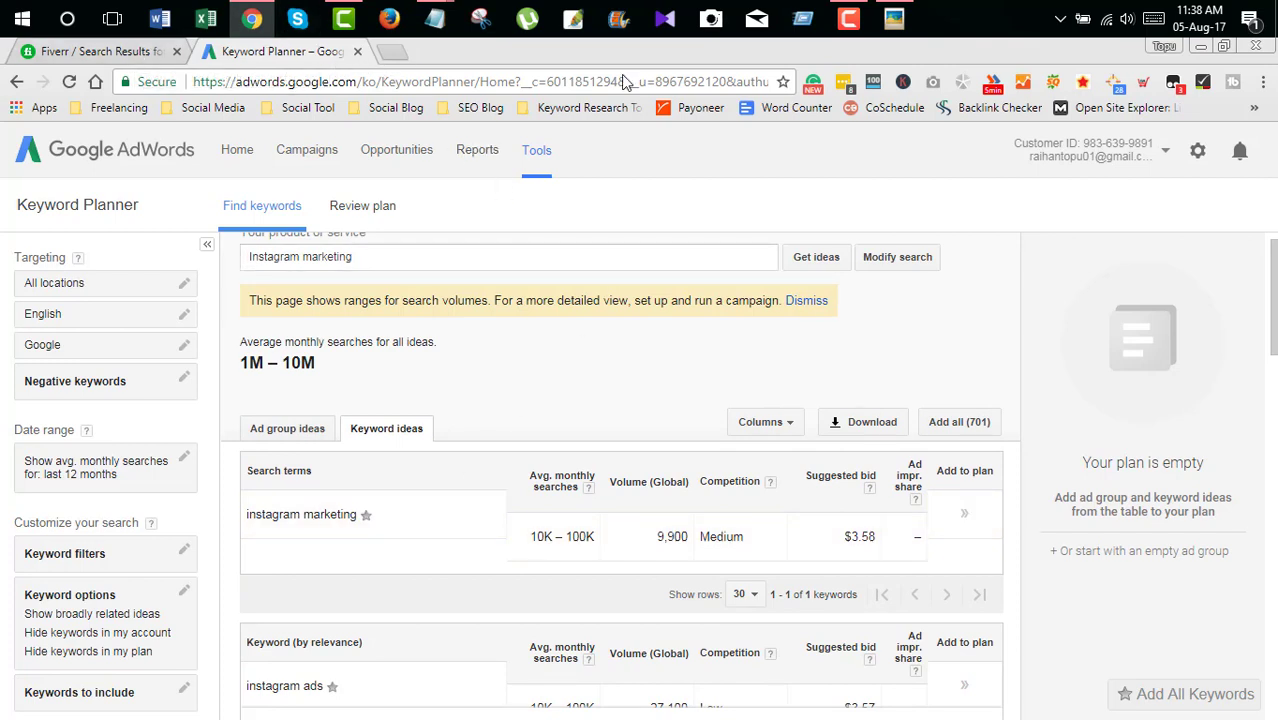
{"action": "left_click", "coordinate": [1198, 46]}
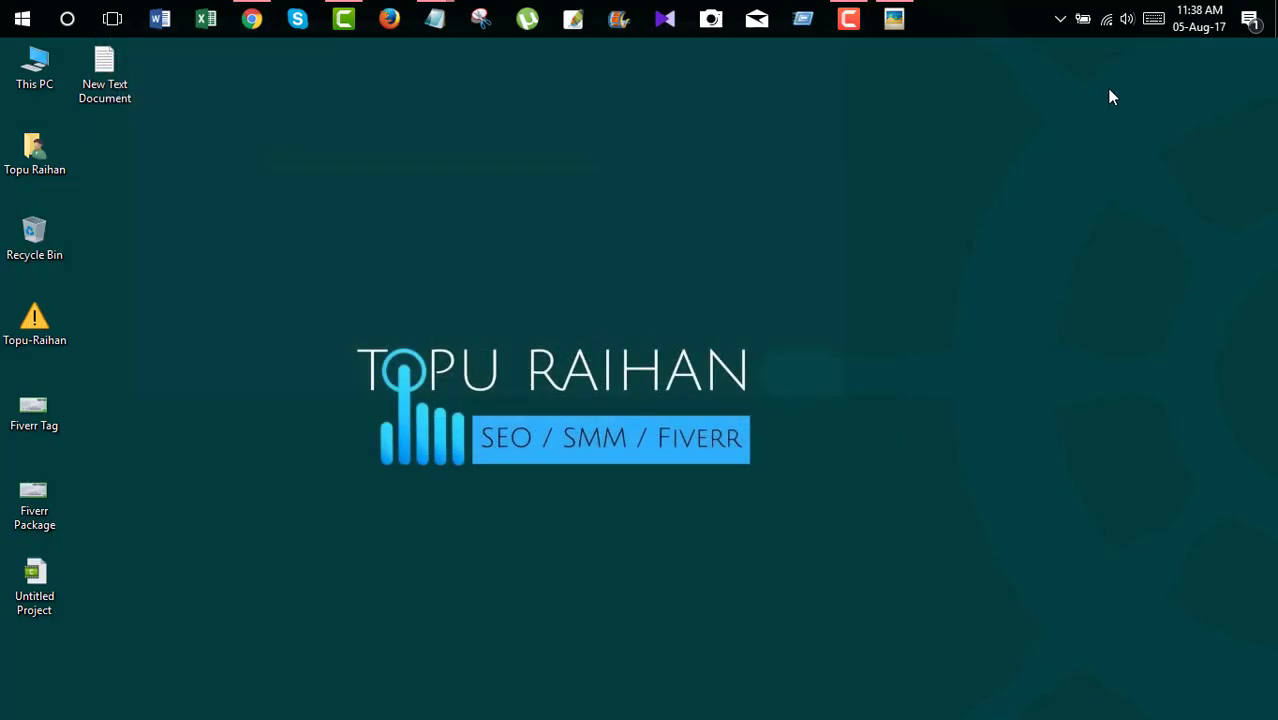
- Bring up the Notepad tag list and remove the empty lines above advertising and above Social Media
{"action": "mouse_move", "coordinate": [434, 18]}
{"action": "left_click", "coordinate": [465, 60]}
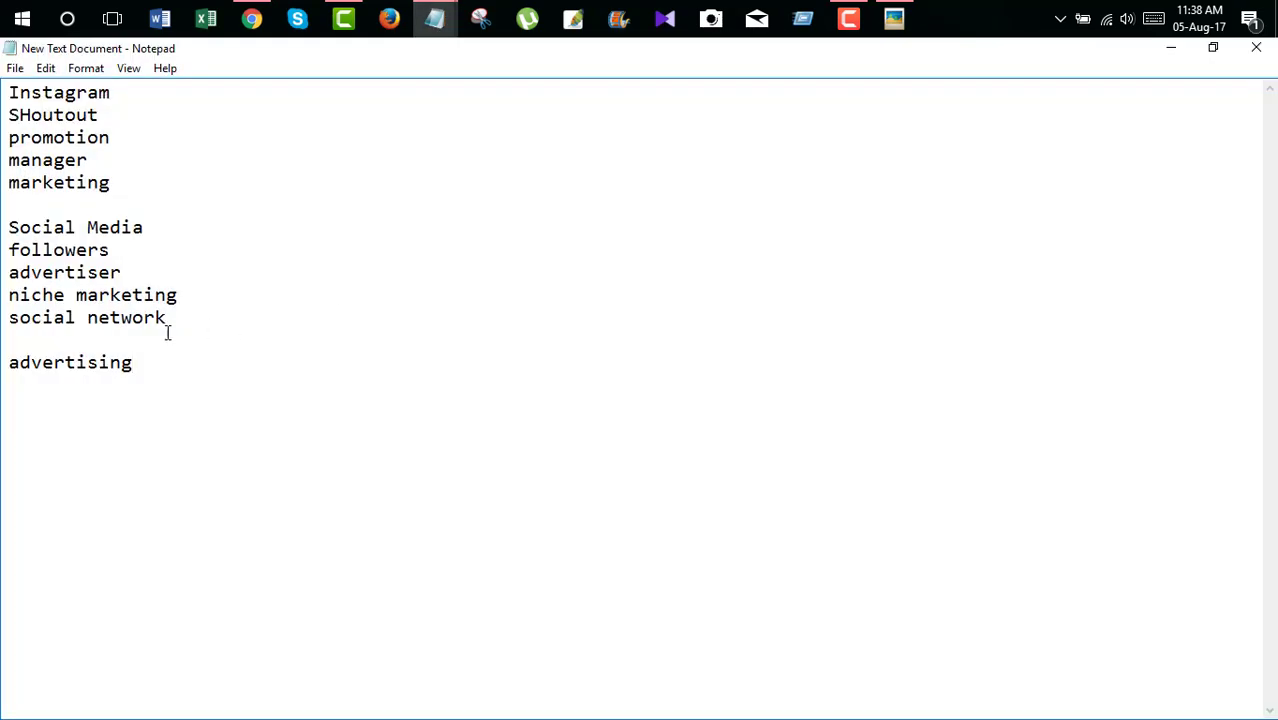
{"action": "left_click", "coordinate": [21, 342]}
{"action": "key", "text": "BackSpace"}
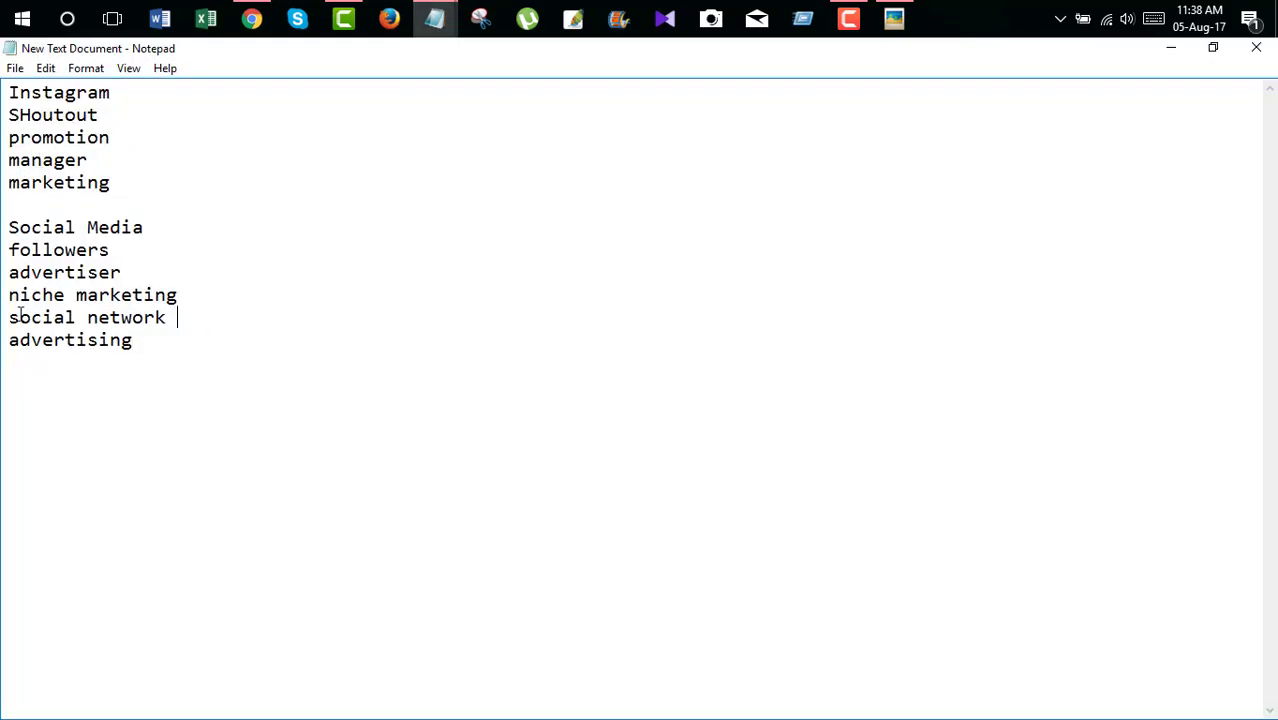
{"action": "left_click", "coordinate": [13, 200]}
{"action": "key", "text": "BackSpace"}
- Start a final tag shortlist two empty lines below advertising with the tag Instagram
{"action": "left_click", "coordinate": [189, 337]}
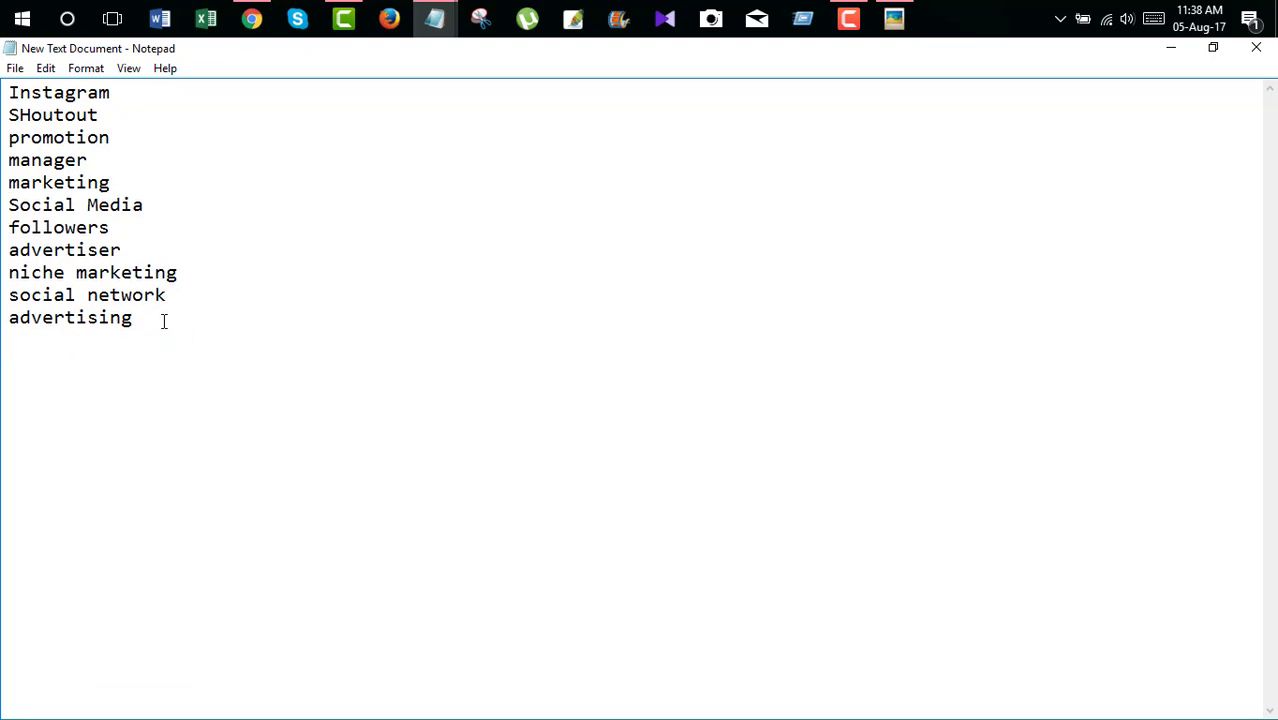
{"action": "key", "text": "Return"}
{"action": "type", "text": "Instagram"}
{"action": "key", "text": "Return"}
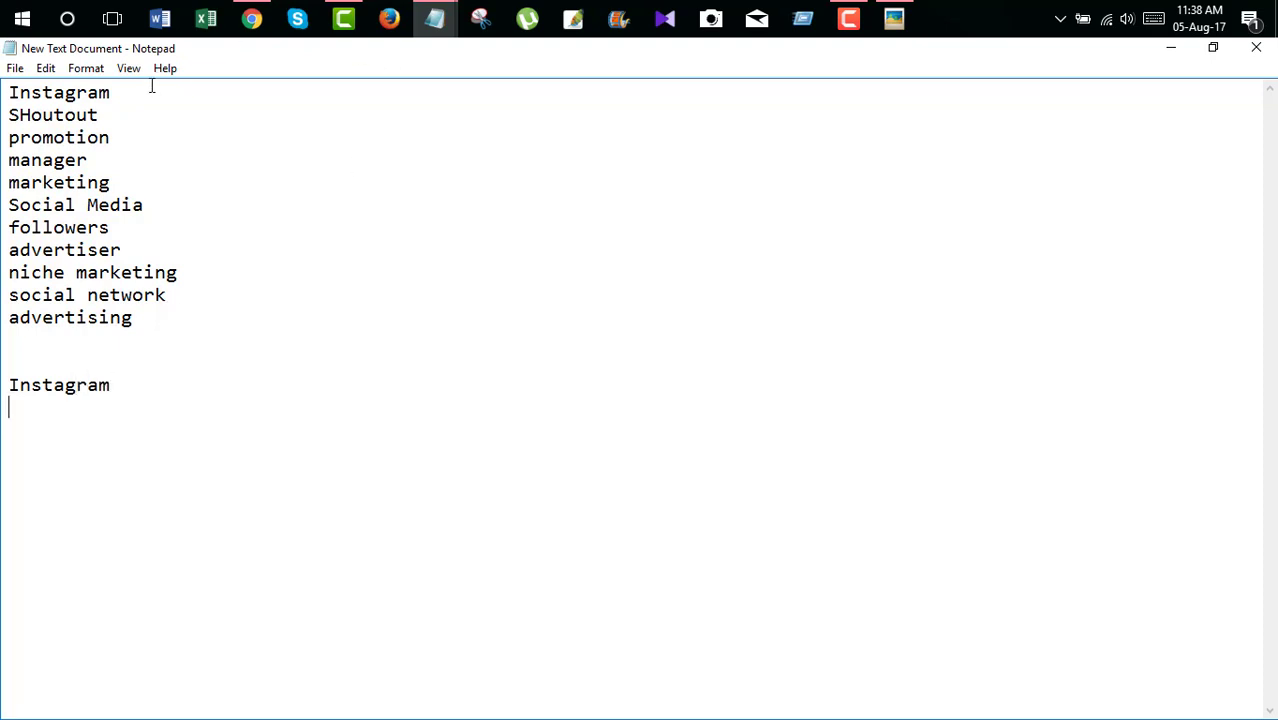
- Delete the SHoutout tag and move promotion from the original list to below Instagram in the shortlist
{"action": "left_click", "coordinate": [68, 118]}
{"action": "left_click_drag", "start_coordinate": [99, 115], "coordinate": [7, 120]}
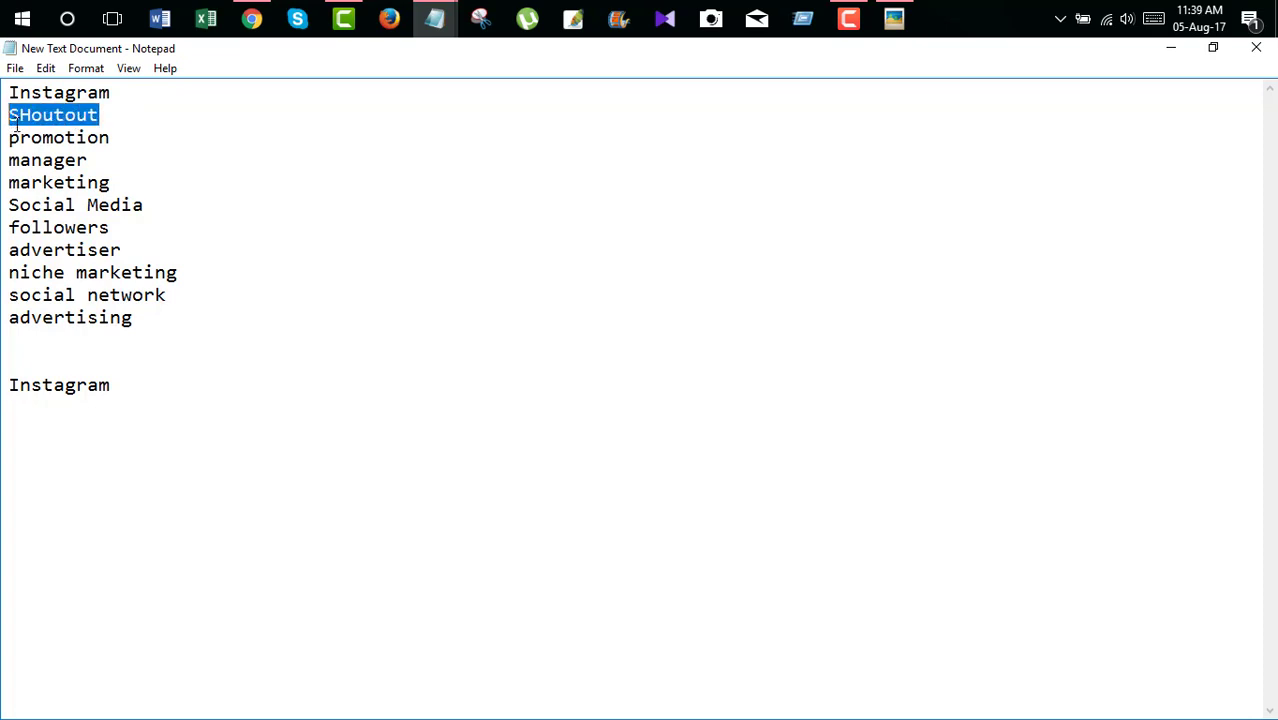
{"action": "key", "text": "BackSpace"}
{"action": "left_click_drag", "start_coordinate": [108, 137], "coordinate": [12, 140]}
{"action": "key", "text": "ctrl+c"}
{"action": "key", "text": "BackSpace"}
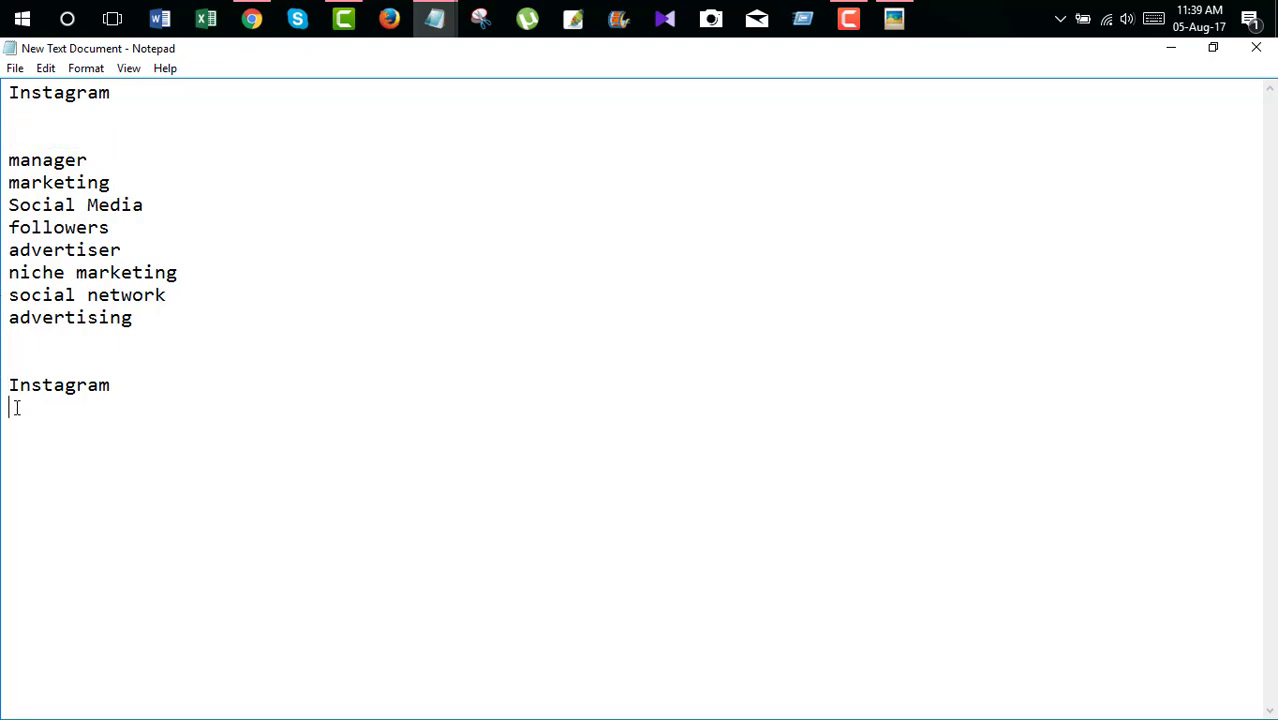
{"action": "key", "text": "ctrl+v"}
{"action": "key", "text": "Return"}
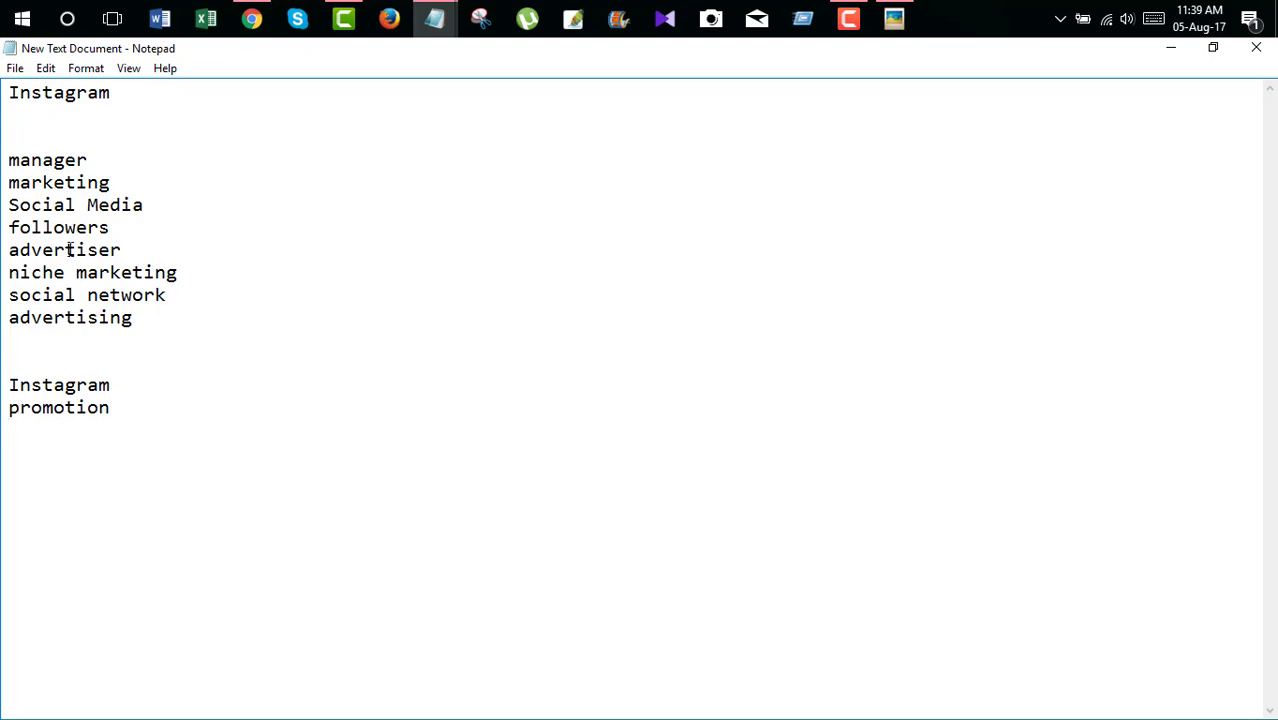
- Move the marketing tag from the original list to below promotion in the shortlist
{"action": "left_click_drag", "start_coordinate": [112, 182], "coordinate": [9, 188]}
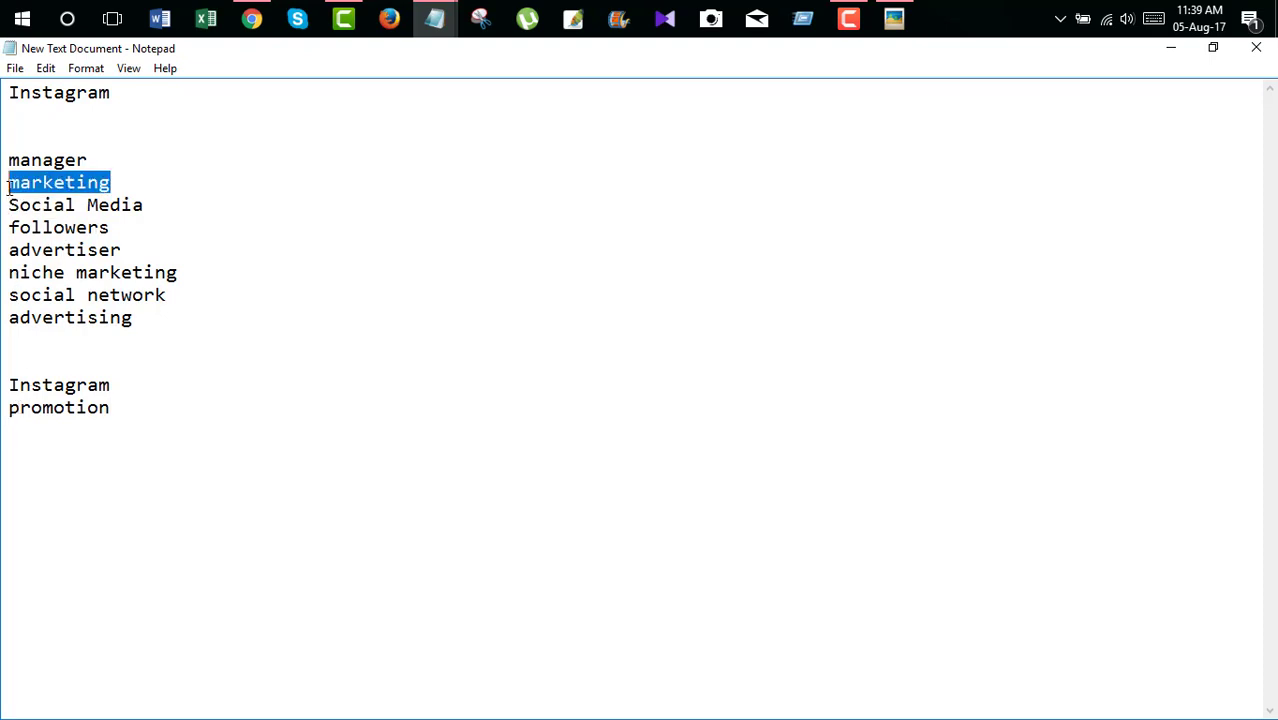
{"action": "key", "text": "ctrl+x"}
{"action": "left_click", "coordinate": [22, 428]}
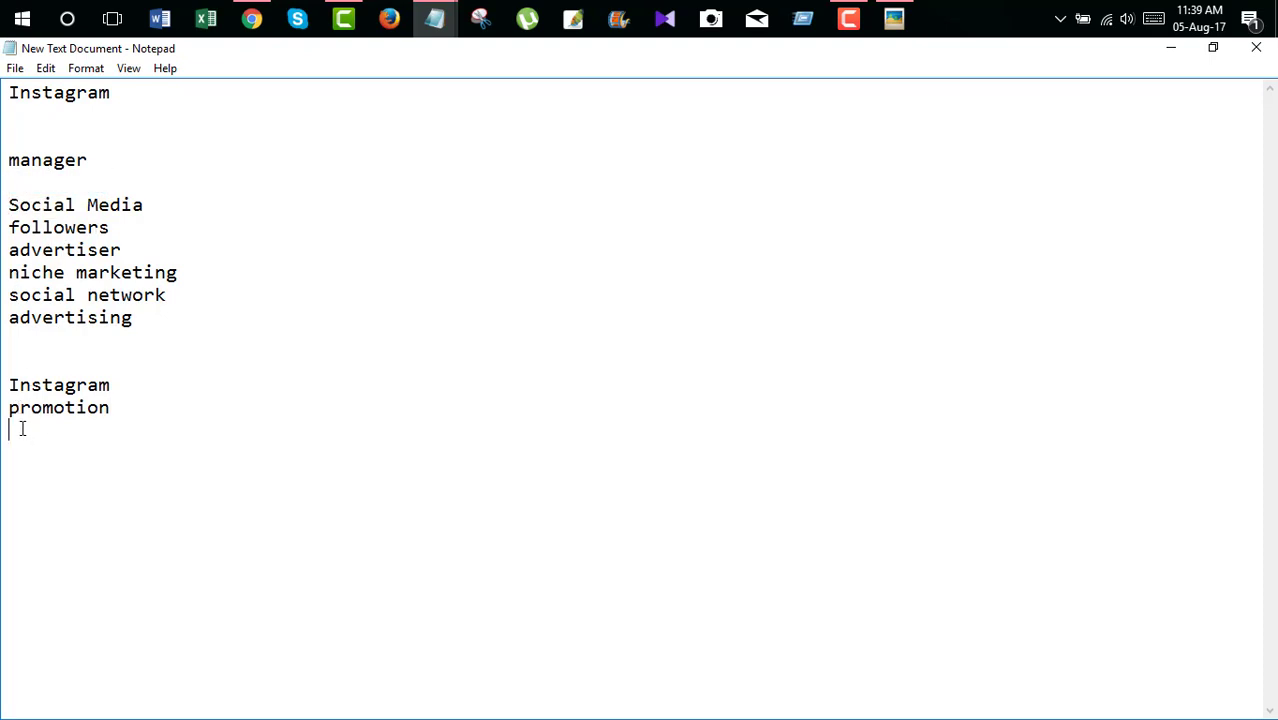
{"action": "key", "text": "ctrl+v"}
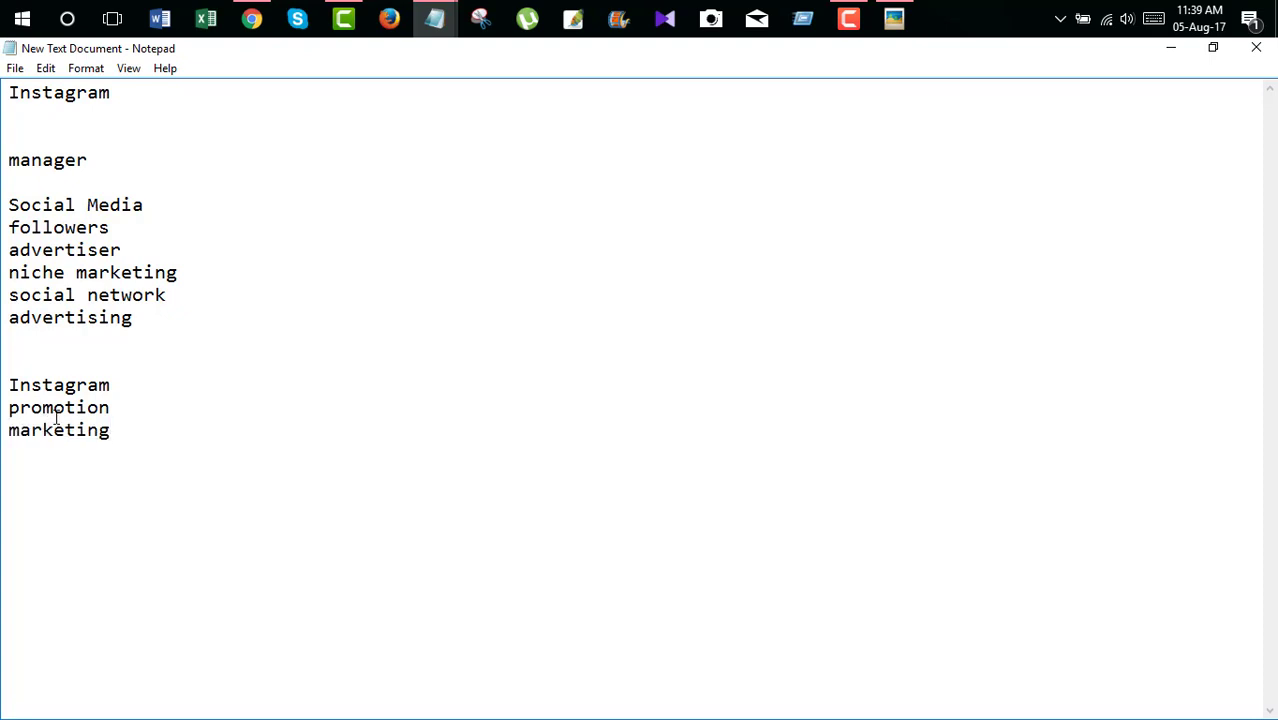
{"action": "key", "text": "Return"}
- Move the followers tag from the original list to below marketing in the shortlist
{"action": "left_click", "coordinate": [141, 204]}
{"action": "left_click_drag", "start_coordinate": [116, 227], "coordinate": [4, 234]}
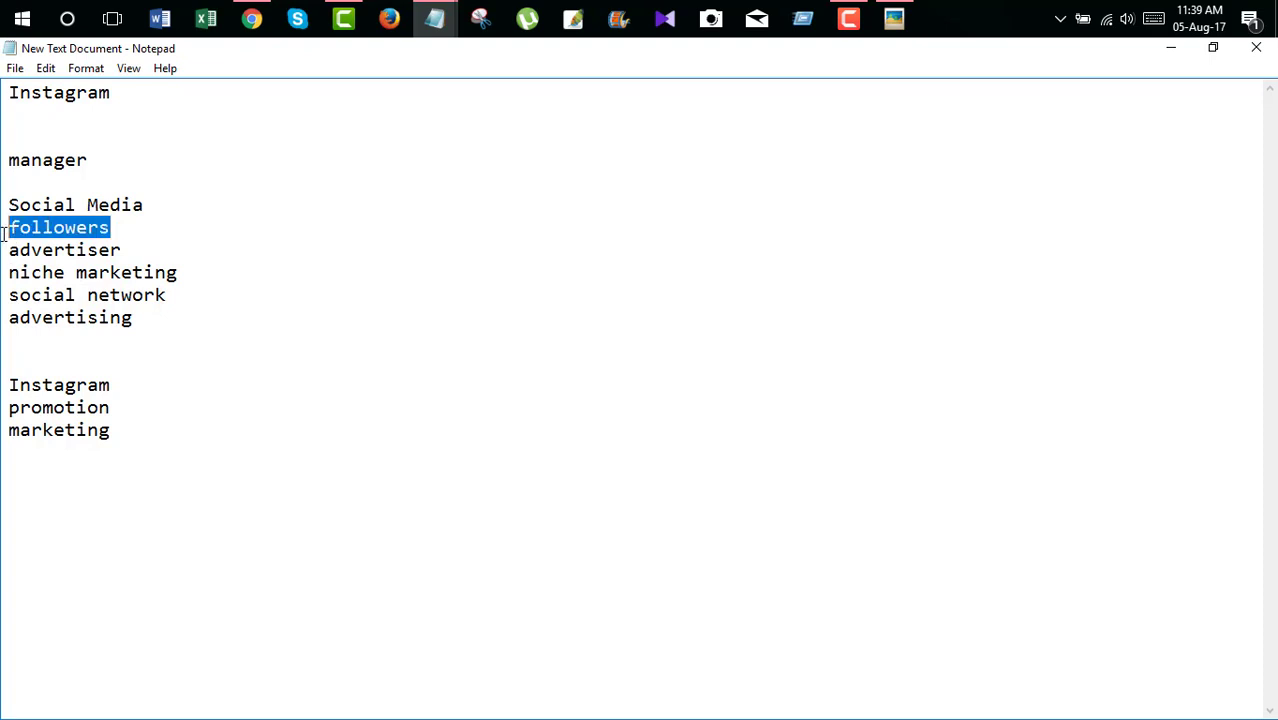
{"action": "key", "text": "ctrl+x"}
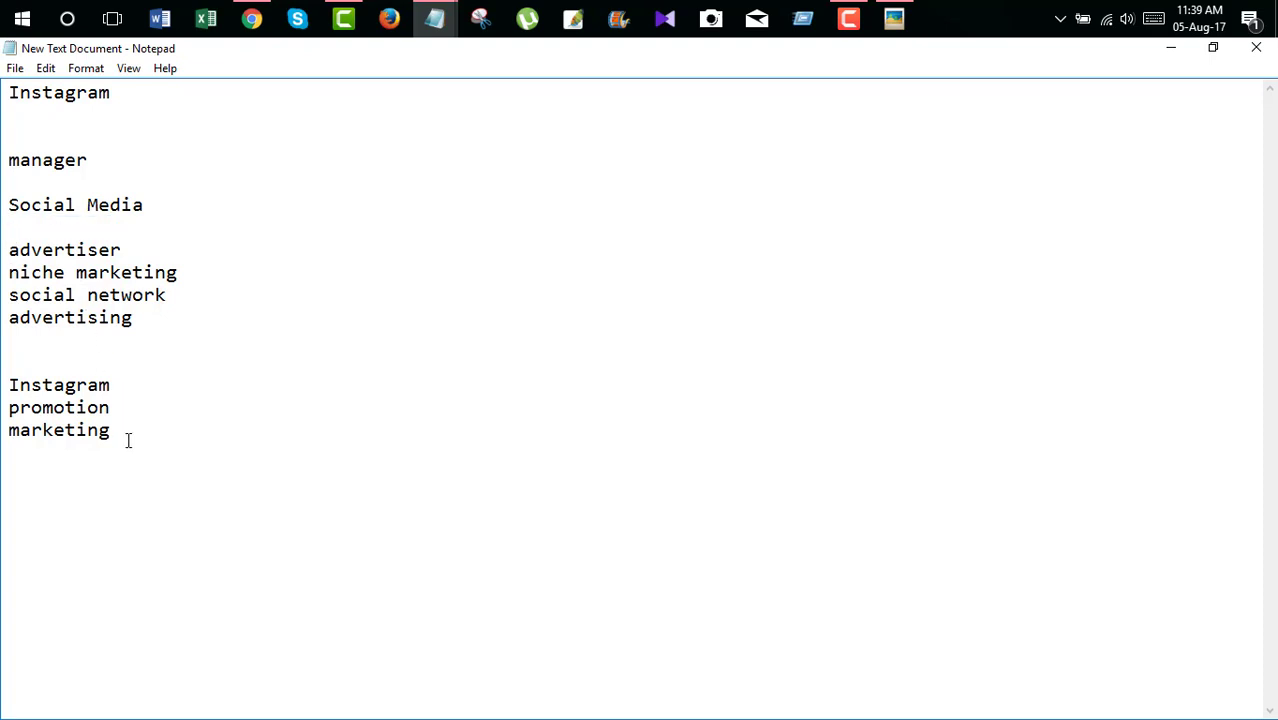
{"action": "left_click", "coordinate": [127, 438]}
{"action": "key", "text": "Return"}
{"action": "key", "text": "ctrl+v"}
- Move the niche marketing tag from the original list to the end of the shortlist, below followers
{"action": "left_click", "coordinate": [186, 266]}
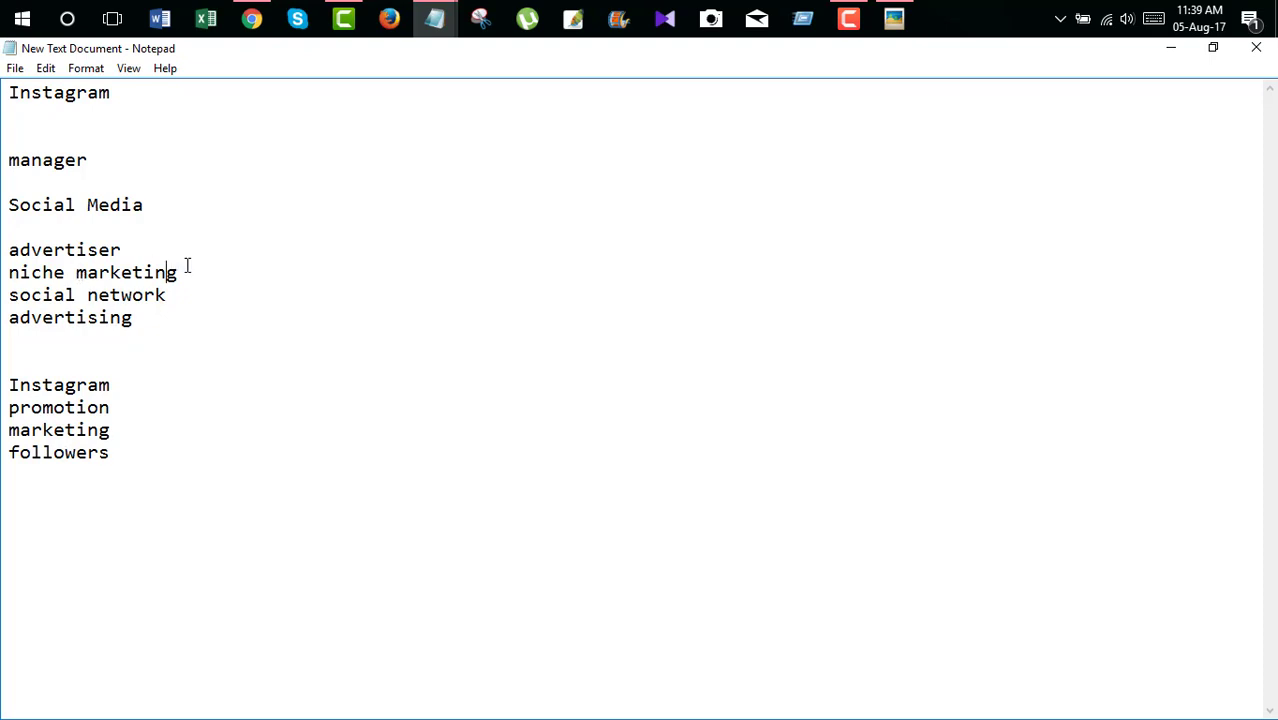
{"action": "left_click_drag", "start_coordinate": [186, 266], "coordinate": [13, 280]}
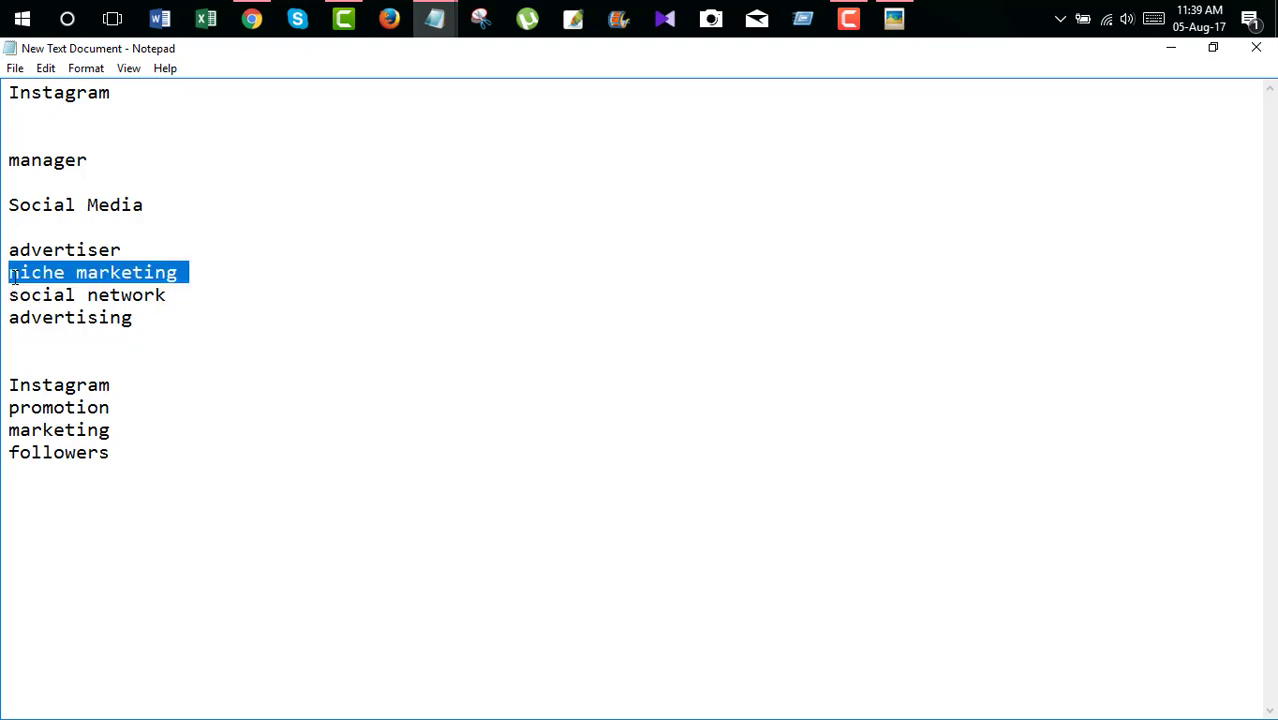
{"action": "key", "text": "Delete"}
{"action": "left_click", "coordinate": [138, 458]}
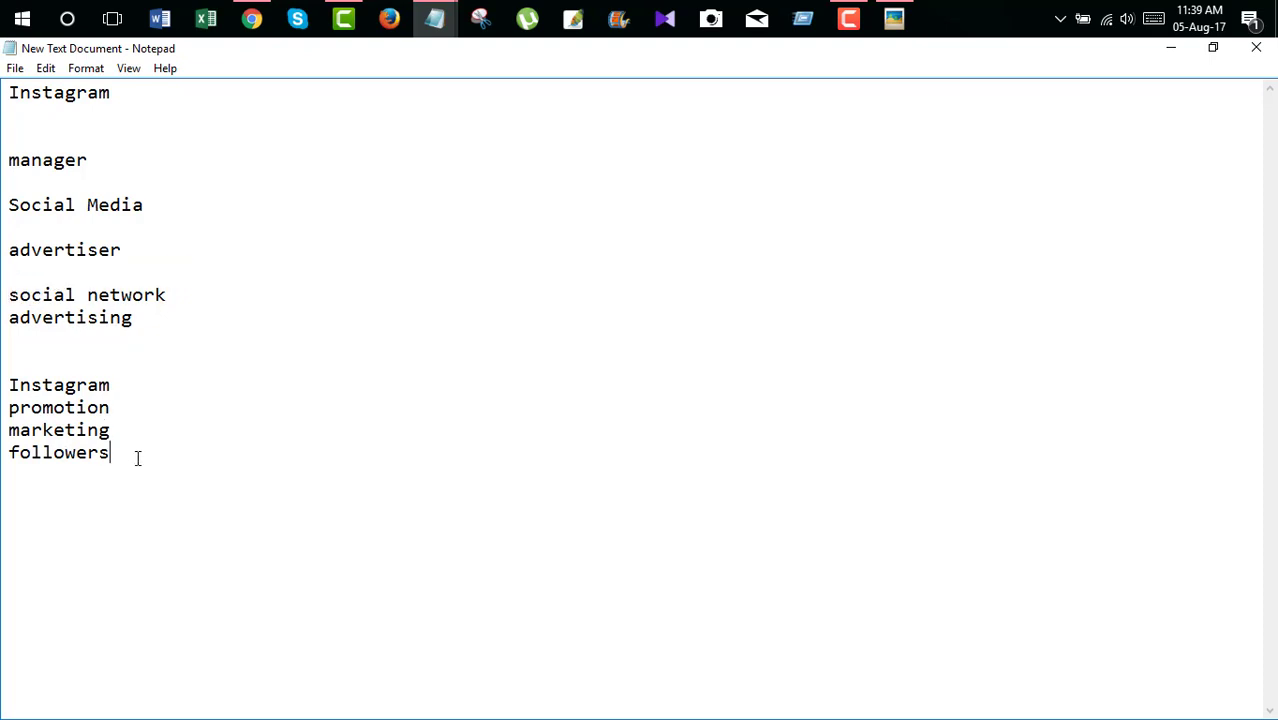
{"action": "key", "text": "Return"}
{"action": "key", "text": "ctrl+v"}
- Delete the leftover original tags and the empty lines above the five-tag shortlist, then put the Notepad window away
{"action": "left_click_drag", "start_coordinate": [180, 331], "coordinate": [8, 90]}
{"action": "key", "text": "Delete"}
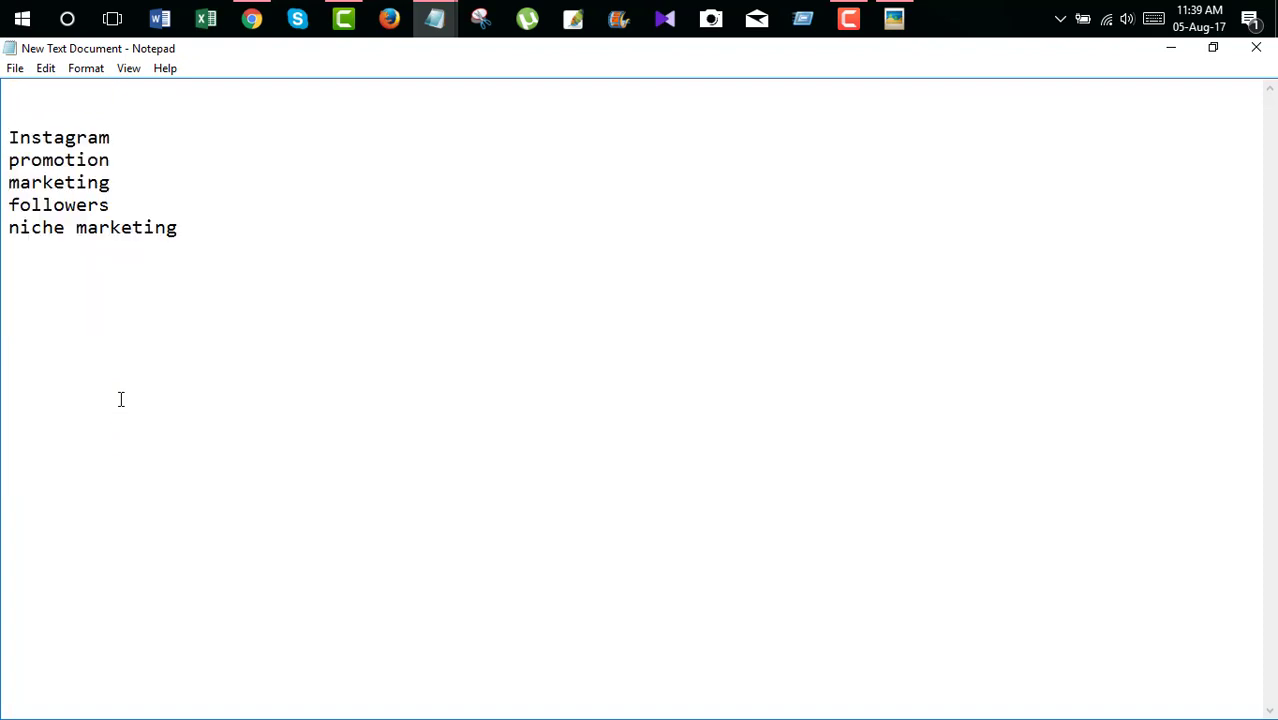
{"action": "left_click", "coordinate": [12, 137]}
{"action": "key", "text": "BackSpace"}
{"action": "key", "text": "BackSpace"}
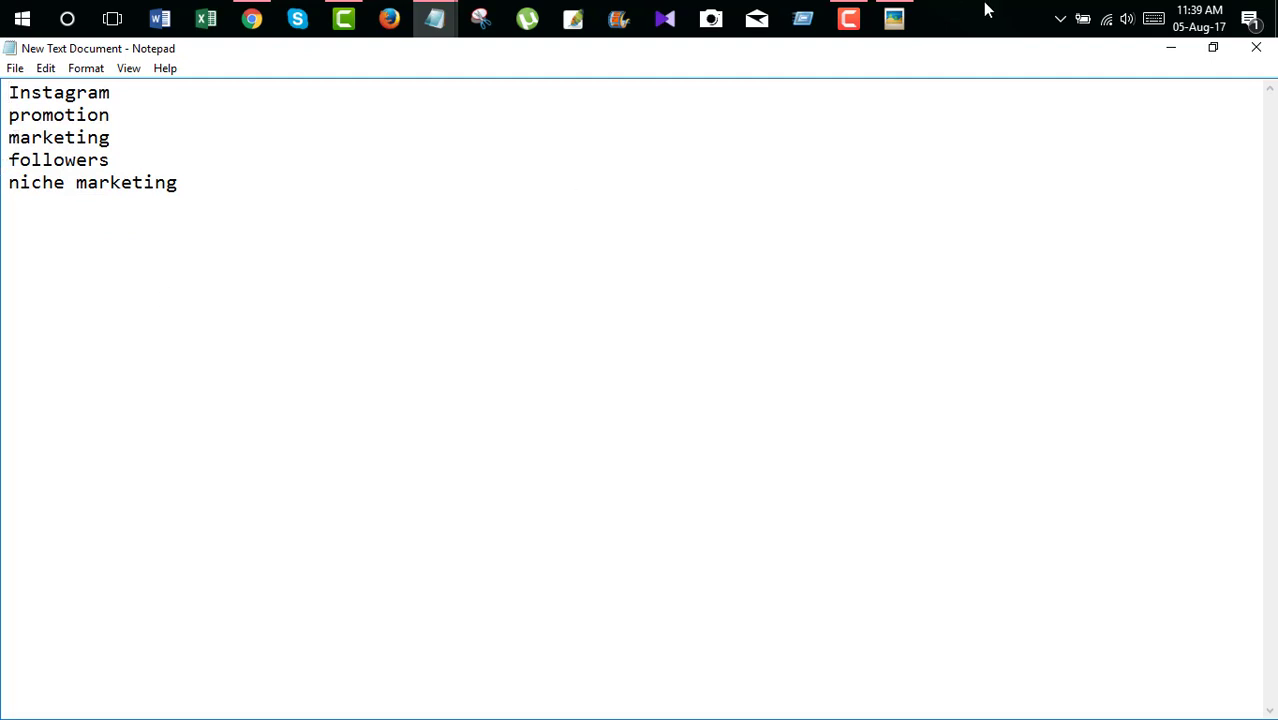
{"action": "left_click", "coordinate": [1256, 47]}
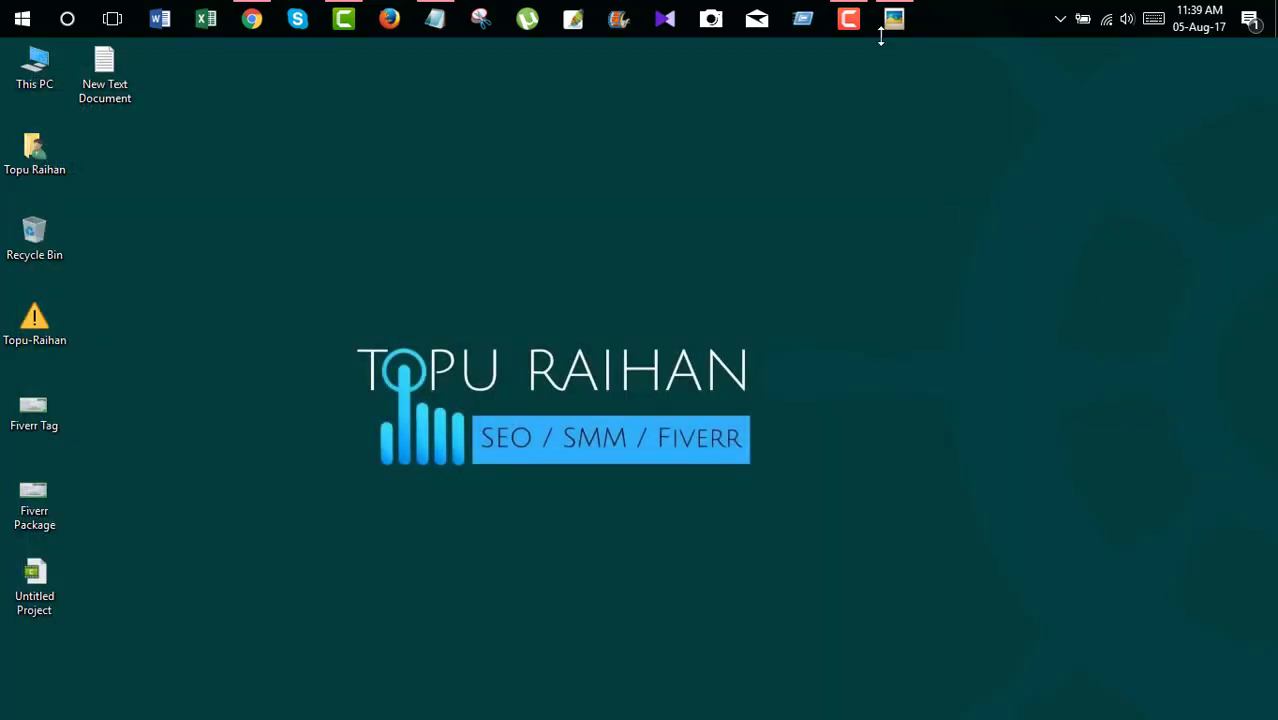
- Open the Fiverr Package image from the desktop and enlarge it to read the package guidelines
{"action": "left_click", "coordinate": [892, 20]}
{"action": "left_click", "coordinate": [884, 197]}
{"action": "double_click", "coordinate": [36, 500]}
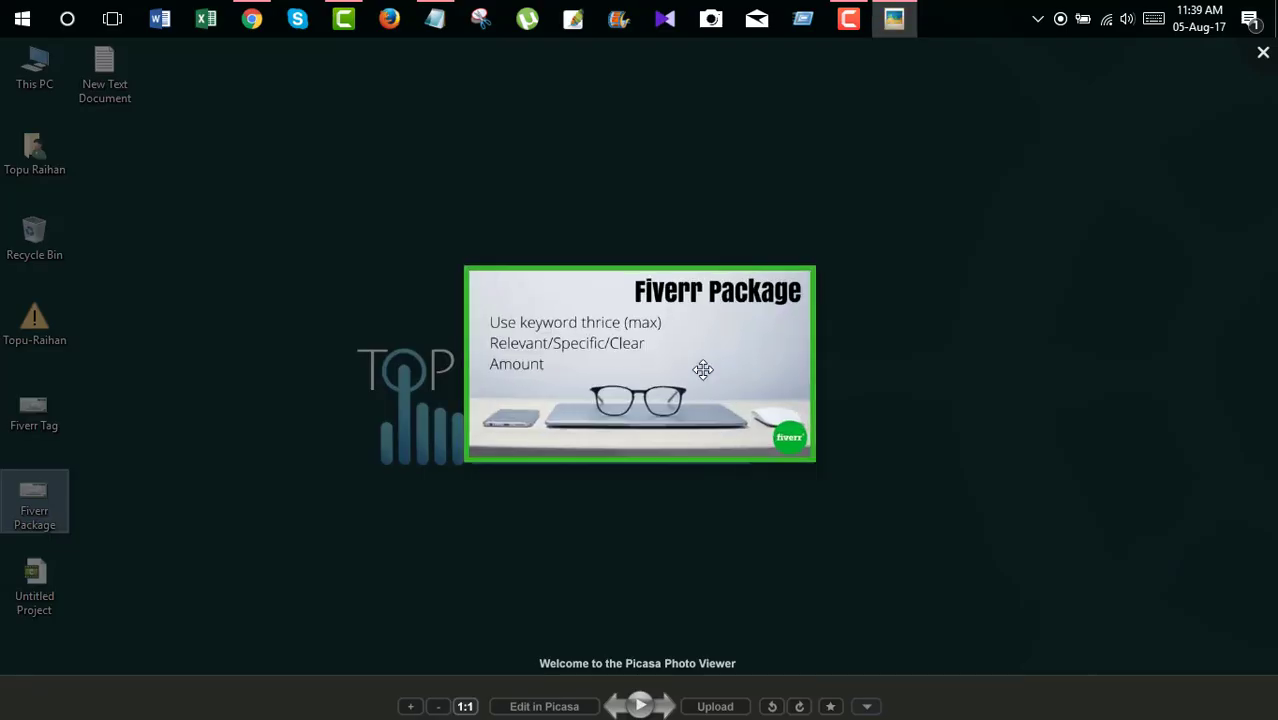
{"action": "scroll", "coordinate": [704, 370], "scroll_direction": "up", "scroll_amount": 1}
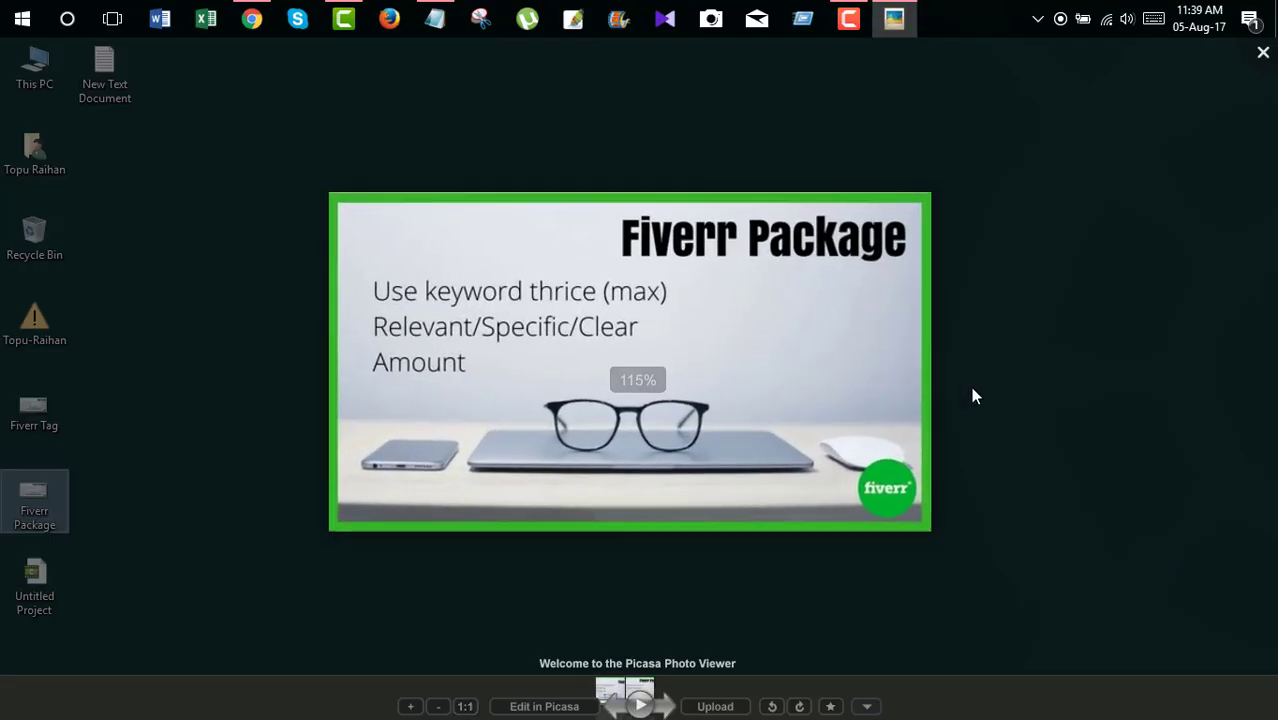